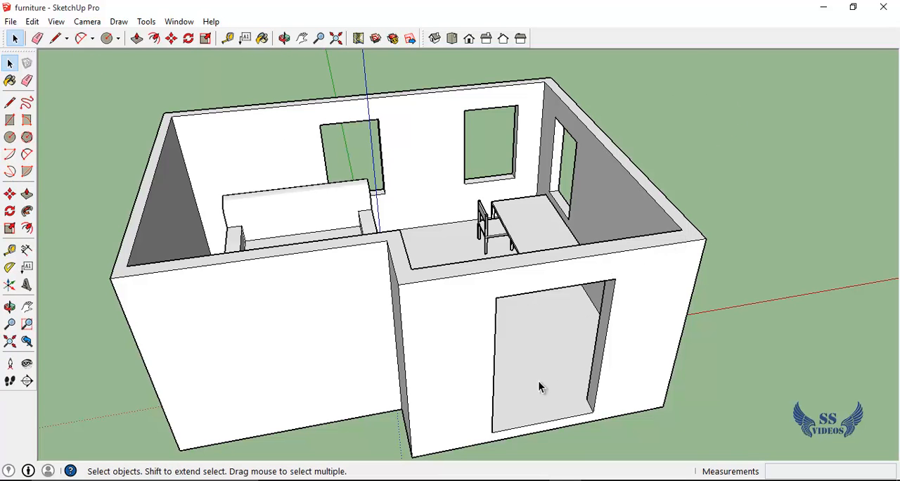
Start the Paint Bucket tool and look through the available material collections
{"action": "key", "text": "b"}
{"action": "left_click", "coordinate": [748, 69]}
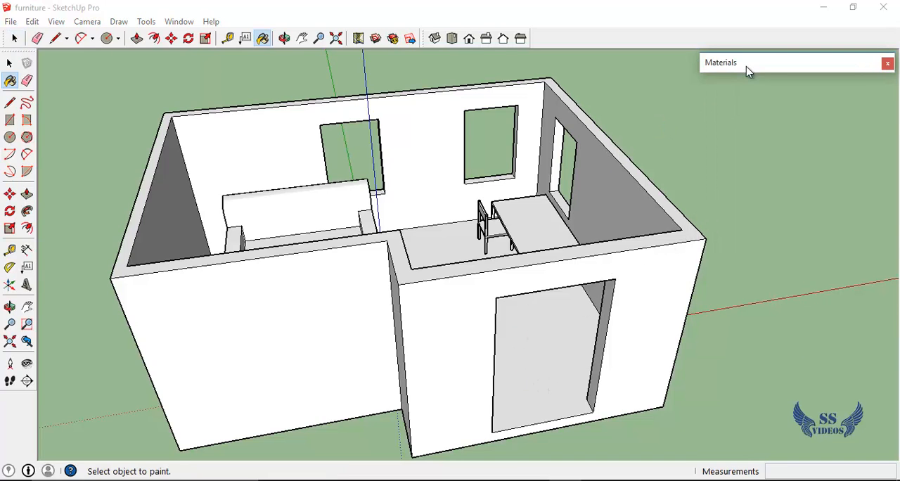
{"action": "mouse_move", "coordinate": [758, 69]}
{"action": "left_mouse_down"}
{"action": "mouse_move", "coordinate": [745, 74]}
{"action": "mouse_move", "coordinate": [754, 69]}
{"action": "left_mouse_up"}
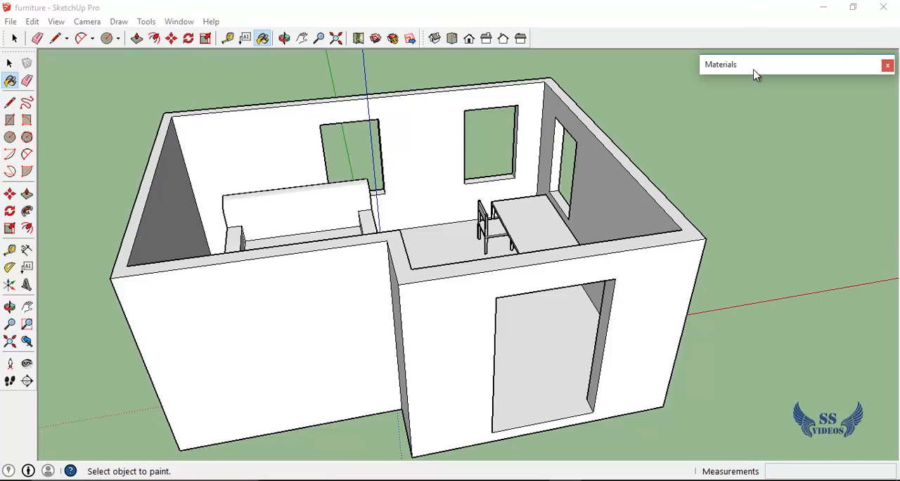
{"action": "left_click", "coordinate": [777, 80]}
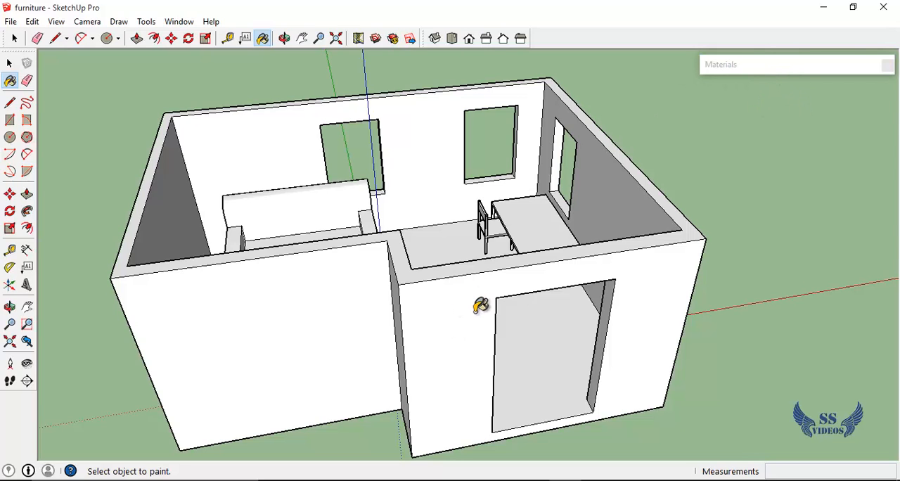
{"action": "left_click", "coordinate": [738, 70]}
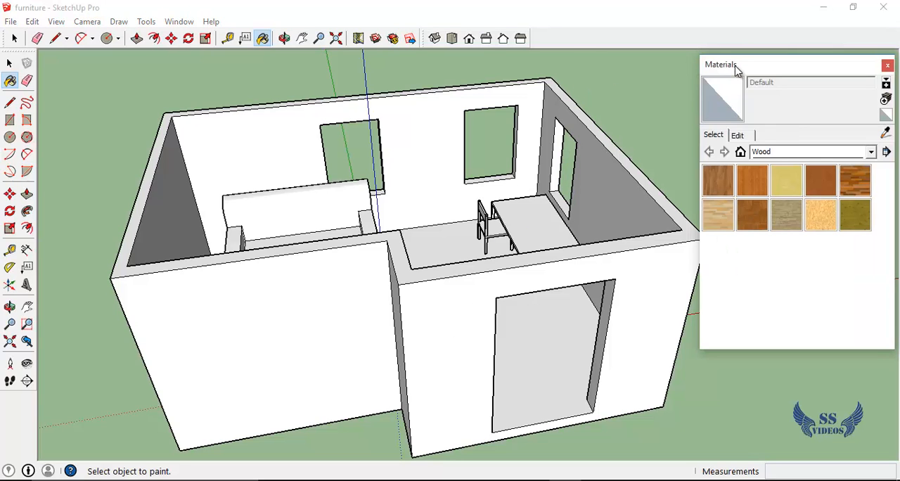
{"action": "left_click", "coordinate": [870, 151]}
{"action": "left_click_drag", "start_coordinate": [876, 251], "coordinate": [881, 281]}
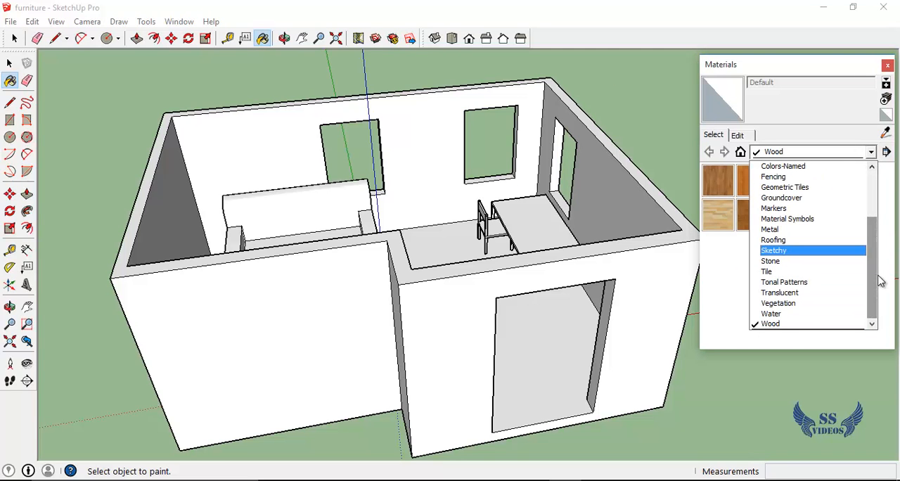
{"action": "left_click_drag", "start_coordinate": [871, 237], "coordinate": [871, 166]}
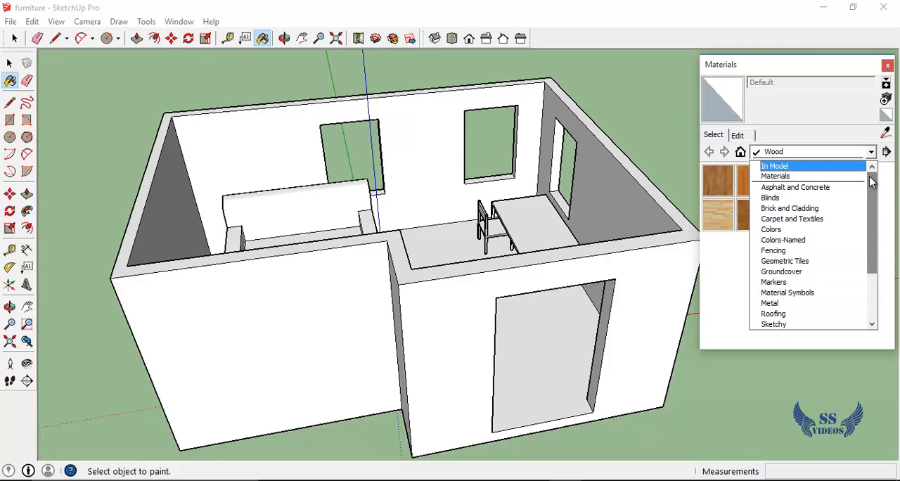
{"action": "left_click", "coordinate": [837, 134]}
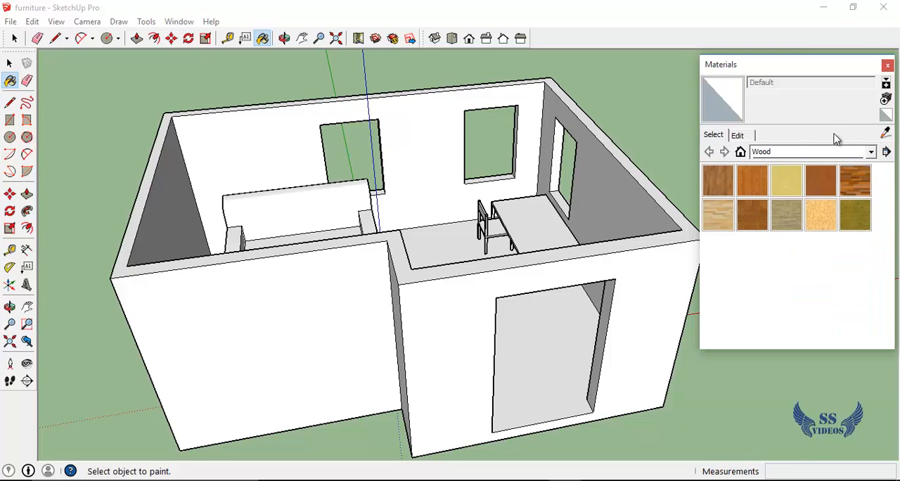
Show the materials already used in the model and pick the red Steve_Glasses_Amber material
{"action": "left_click", "coordinate": [740, 152]}
{"action": "left_click", "coordinate": [825, 153]}
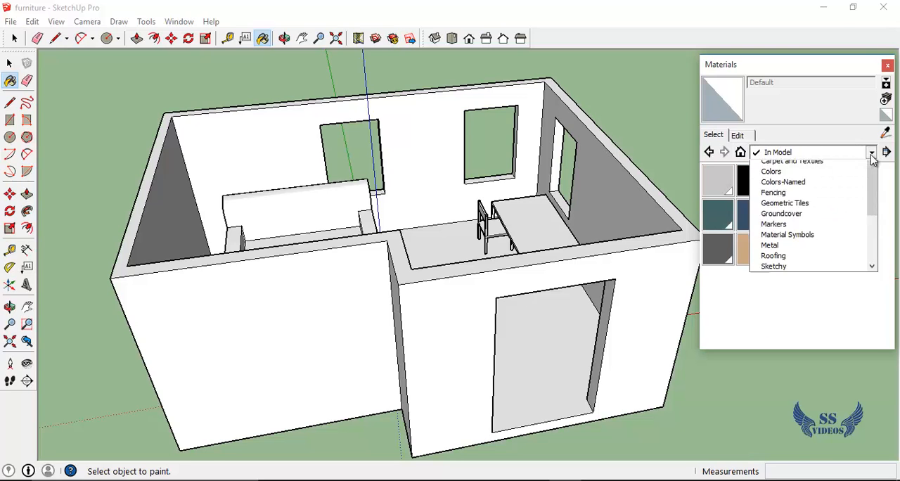
{"action": "left_click", "coordinate": [782, 170]}
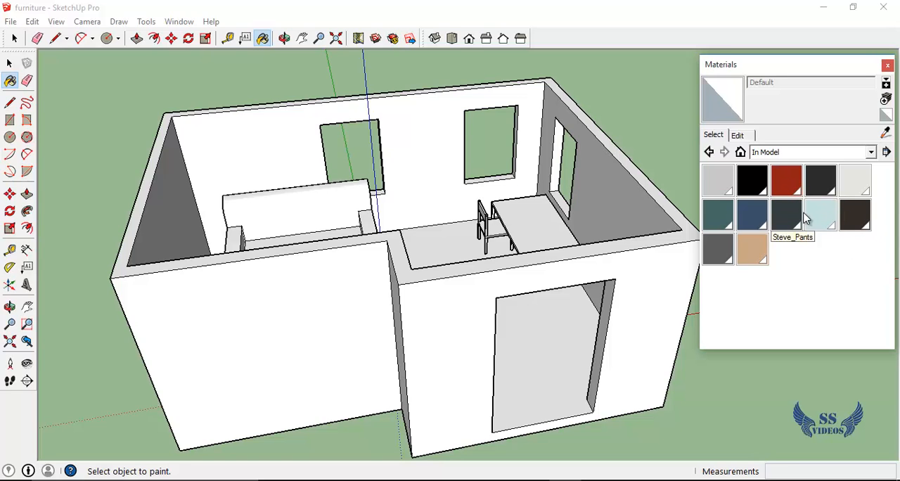
{"action": "left_click", "coordinate": [795, 197]}
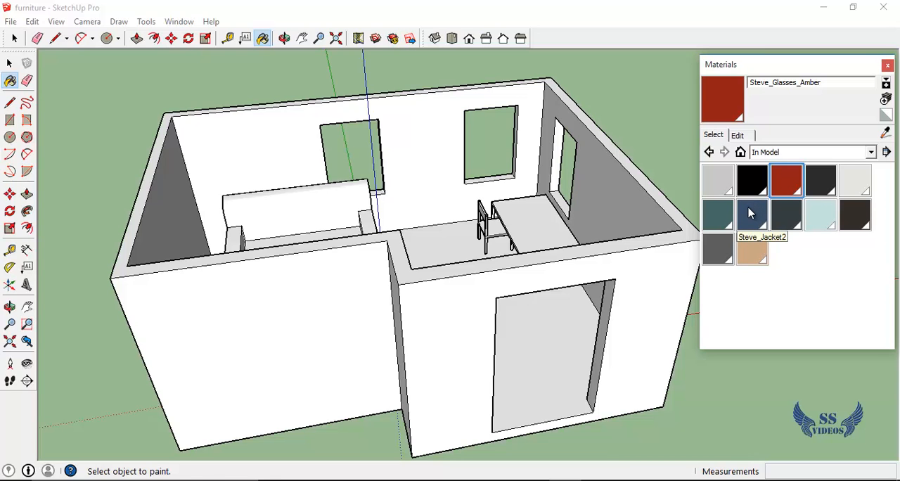
Start a new material and give it a yellow-orange color from the color wheel
{"action": "middle_click_drag", "start_coordinate": [555, 231], "coordinate": [747, 218]}
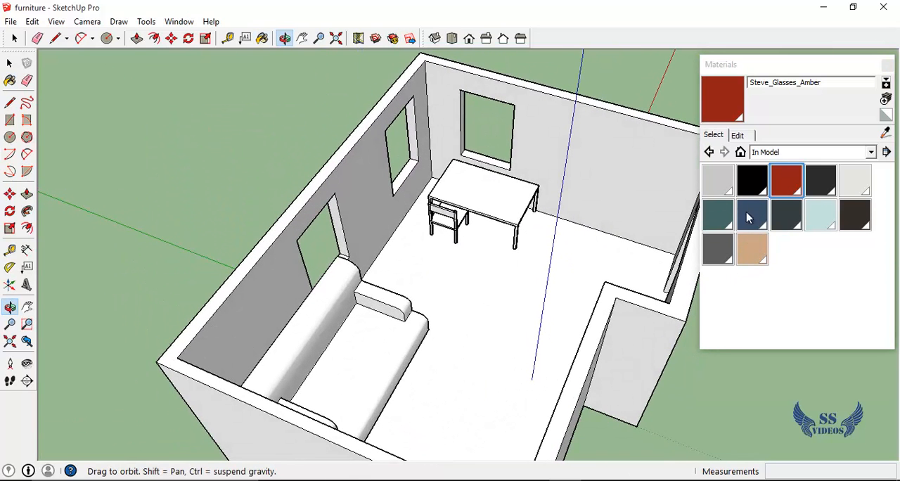
{"action": "left_click_drag", "start_coordinate": [570, 208], "coordinate": [694, 92]}
{"action": "scroll", "coordinate": [412, 184], "scroll_direction": "up", "scroll_amount": 5}
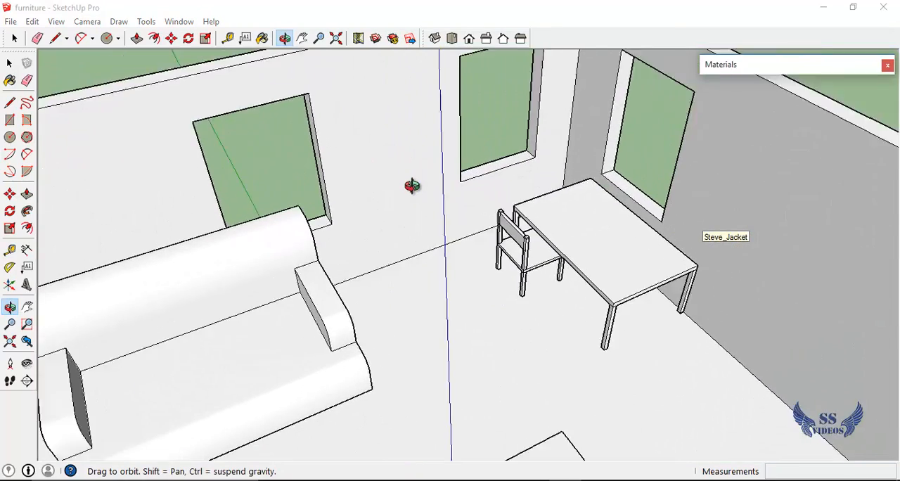
{"action": "mouse_move", "coordinate": [801, 65]}
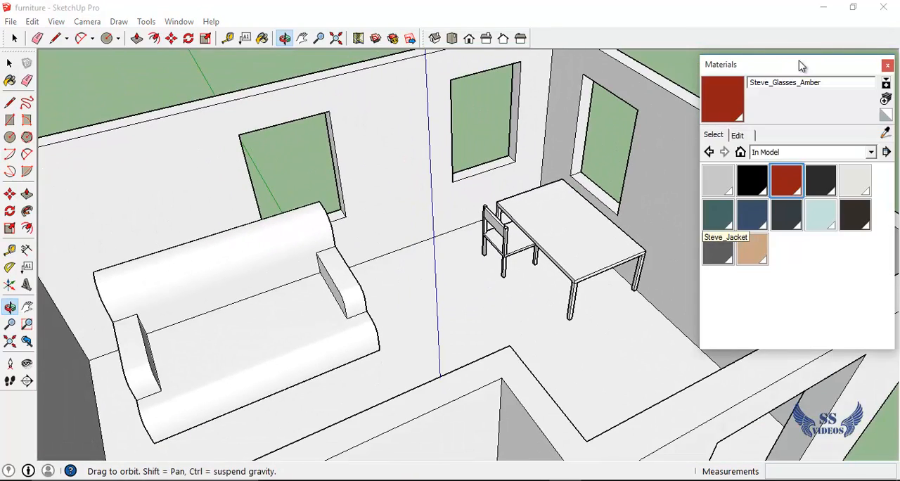
{"action": "left_click", "coordinate": [888, 100]}
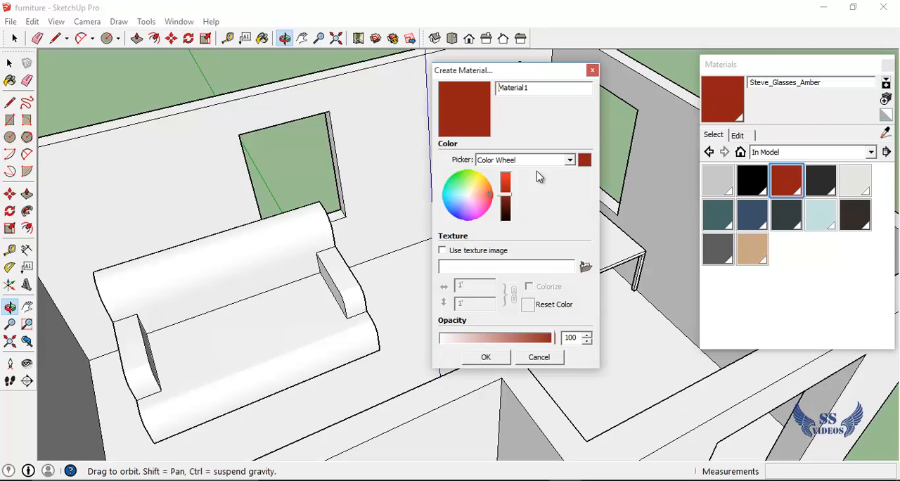
{"action": "left_click_drag", "start_coordinate": [483, 188], "coordinate": [515, 182]}
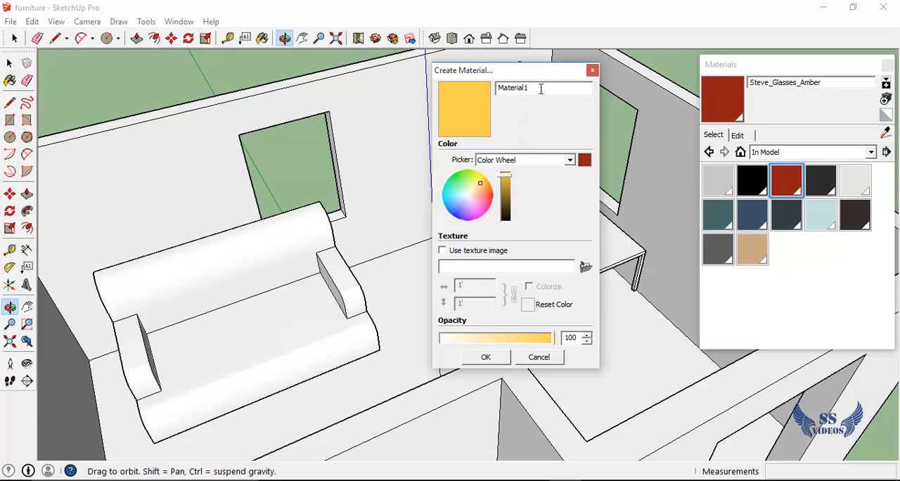
{"action": "left_click_drag", "start_coordinate": [538, 90], "coordinate": [487, 90]}
Try the RGB and HLS color pickers for the new material and return to the Color Wheel
{"action": "left_click", "coordinate": [570, 160]}
{"action": "left_click", "coordinate": [570, 161]}
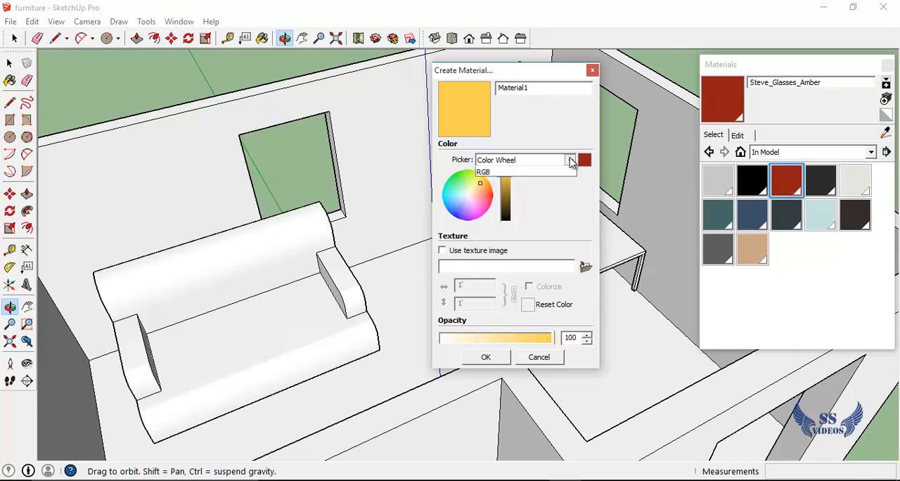
{"action": "left_click", "coordinate": [571, 161]}
{"action": "left_click", "coordinate": [507, 197]}
{"action": "left_click", "coordinate": [567, 160]}
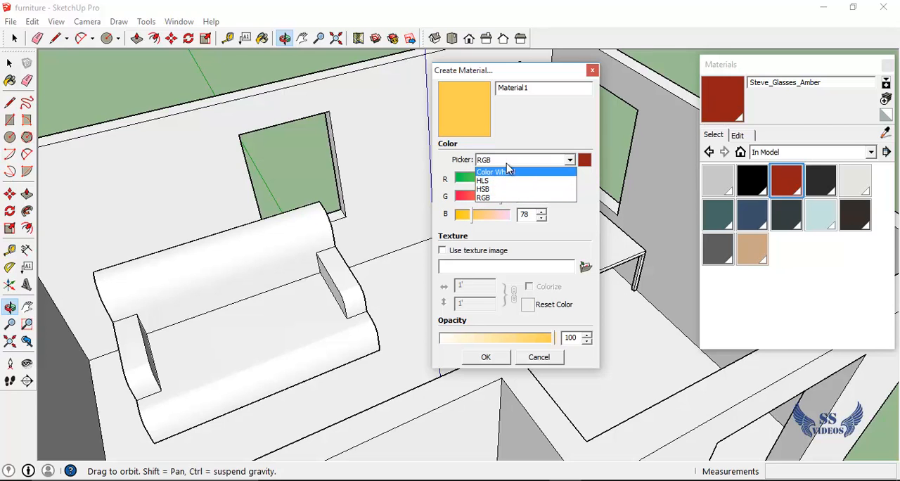
{"action": "left_click", "coordinate": [523, 130]}
{"action": "left_click", "coordinate": [566, 161]}
{"action": "left_click", "coordinate": [517, 176]}
{"action": "left_click", "coordinate": [572, 160]}
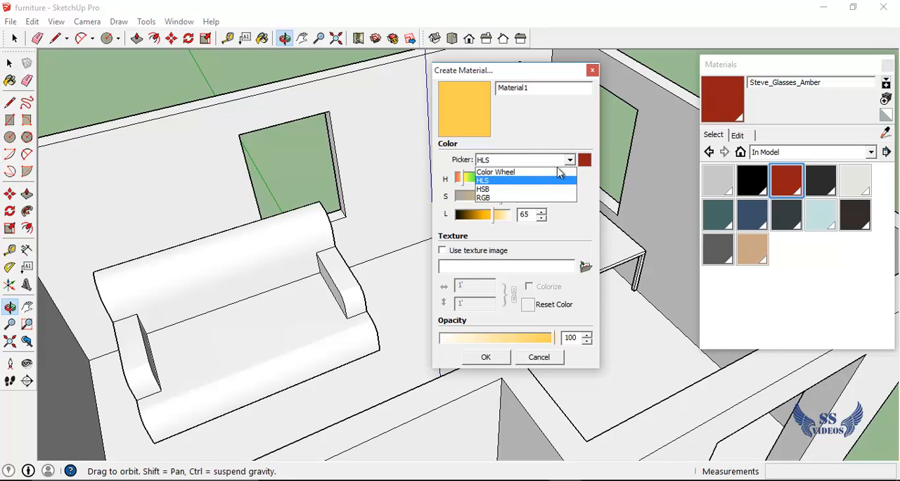
{"action": "left_click", "coordinate": [522, 172]}
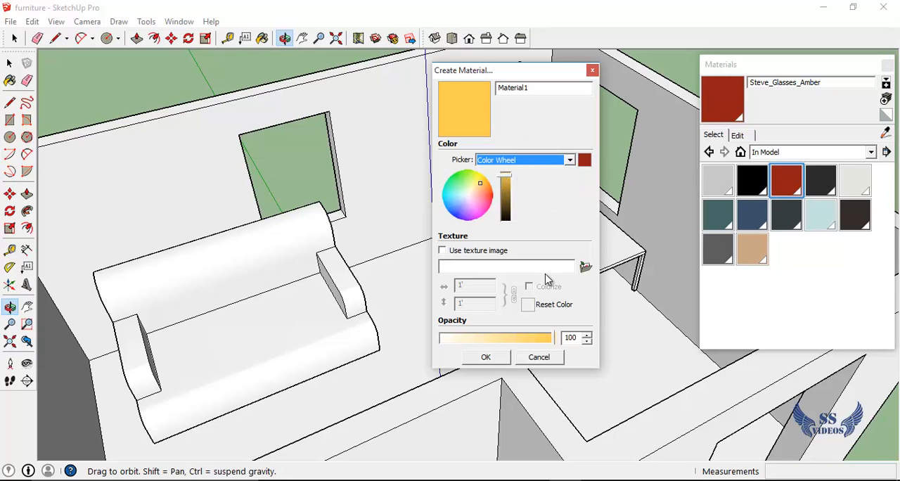
Try the opacity adjustment, set the opacity to 100 and finish creating the yellow-orange material
{"action": "left_click_drag", "start_coordinate": [524, 338], "coordinate": [458, 348]}
{"action": "left_click_drag", "start_coordinate": [542, 340], "coordinate": [561, 339]}
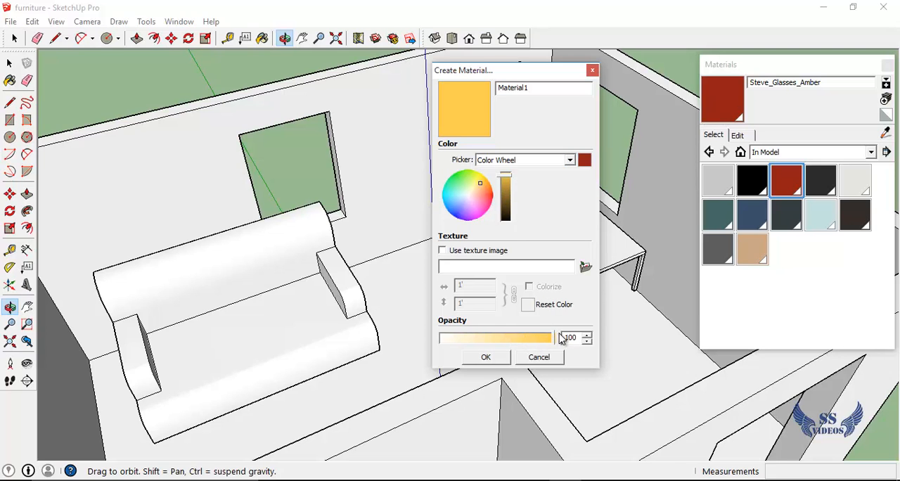
{"action": "left_click", "coordinate": [486, 357]}
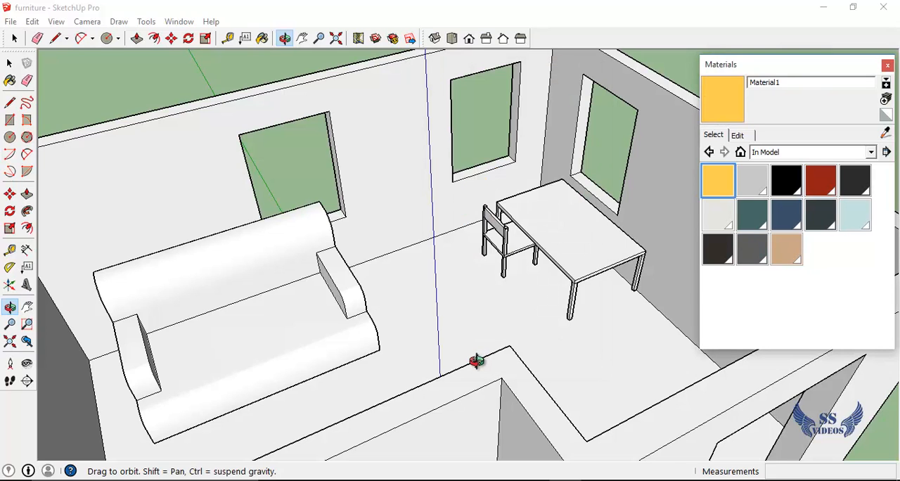
Paint the inner faces of the wall beside the table and the wall behind the sofa with Material1
{"action": "left_click", "coordinate": [728, 194]}
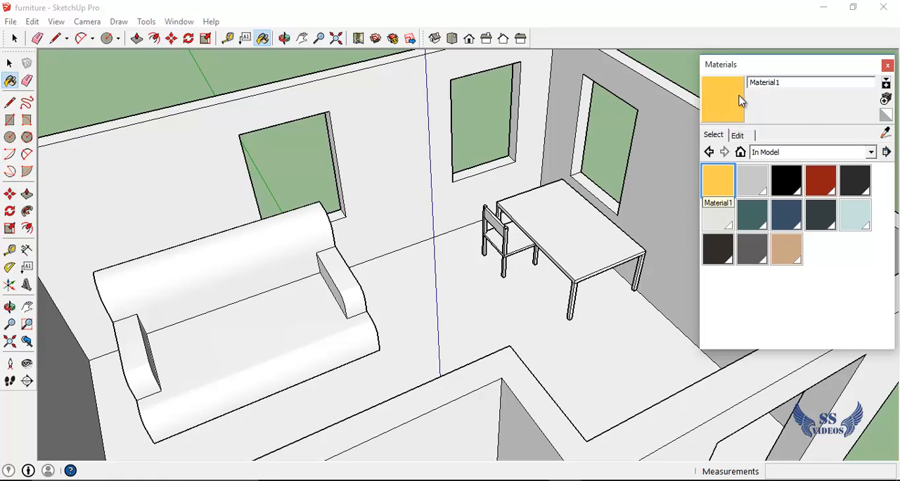
{"action": "left_click", "coordinate": [745, 65]}
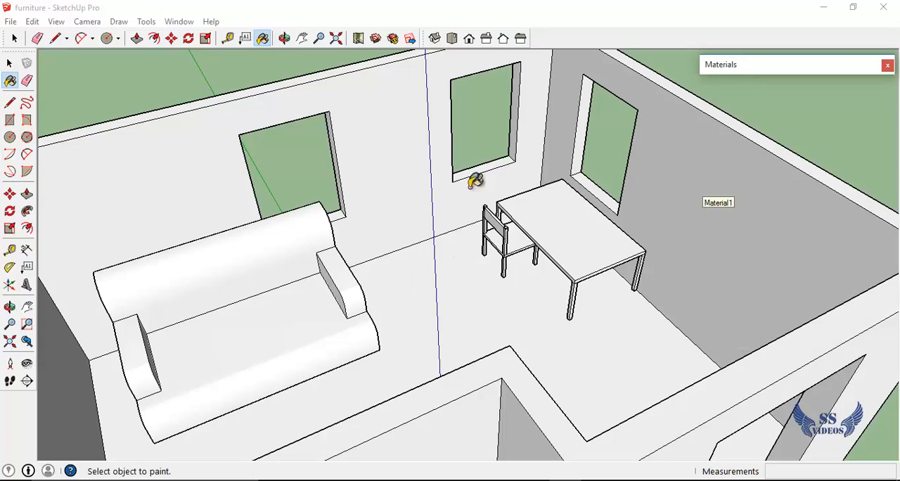
{"action": "key", "text": "o"}
{"action": "left_click_drag", "start_coordinate": [513, 257], "coordinate": [429, 315]}
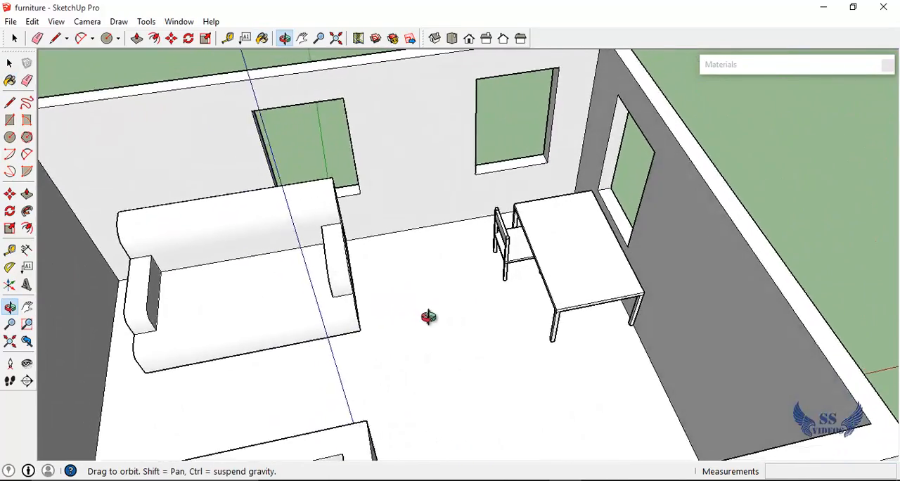
{"action": "key", "text": "b"}
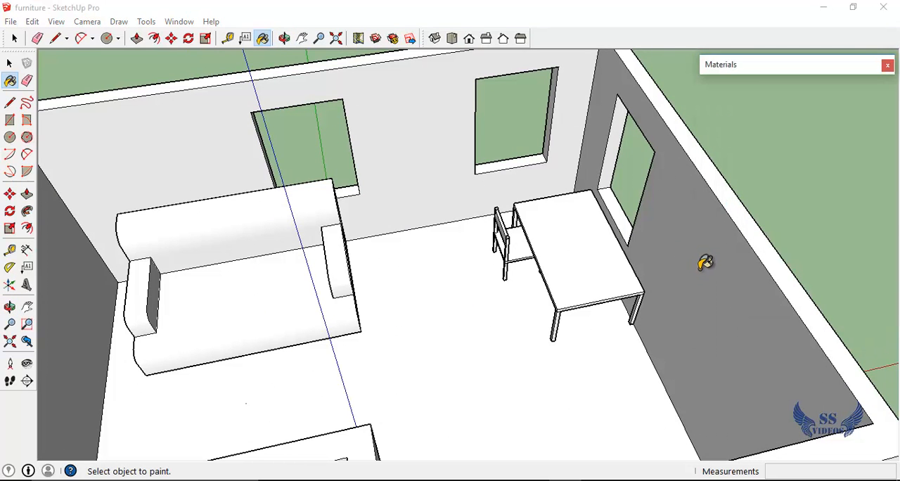
{"action": "left_click", "coordinate": [702, 262]}
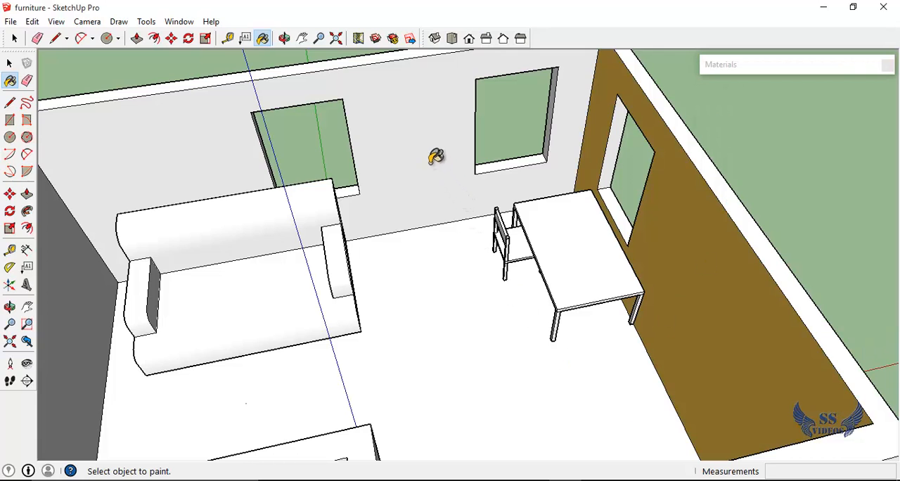
{"action": "left_click", "coordinate": [428, 117]}
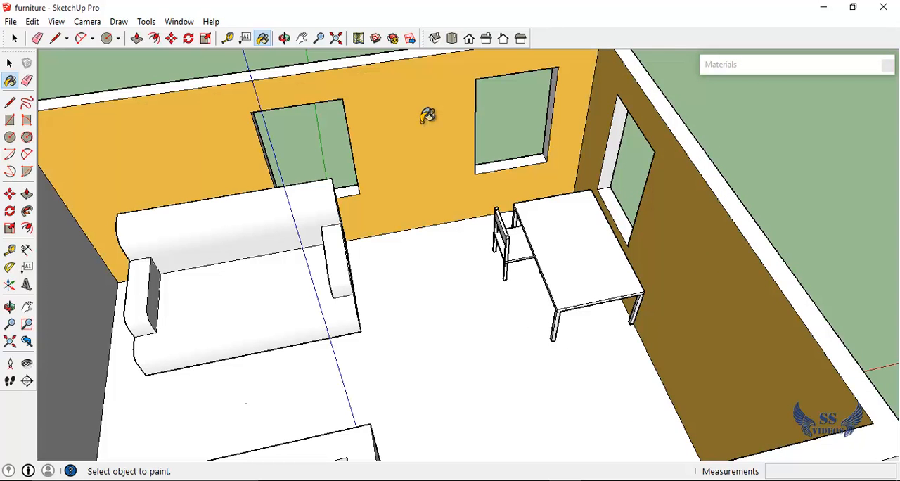
Paint the inner faces of the doorway wall, the adjoining windowless wall and the remaining side wall with Material1
{"action": "key", "text": "o"}
{"action": "mouse_move", "coordinate": [404, 139]}
{"action": "left_mouse_down"}
{"action": "mouse_move", "coordinate": [702, 159]}
{"action": "mouse_move", "coordinate": [412, 352]}
{"action": "mouse_move", "coordinate": [435, 298]}
{"action": "left_mouse_up"}
{"action": "key", "text": "h"}
{"action": "key", "text": "o"}
{"action": "mouse_move", "coordinate": [370, 295]}
{"action": "left_mouse_down"}
{"action": "mouse_move", "coordinate": [433, 288]}
{"action": "mouse_move", "coordinate": [591, 237]}
{"action": "mouse_move", "coordinate": [564, 275]}
{"action": "left_mouse_up"}
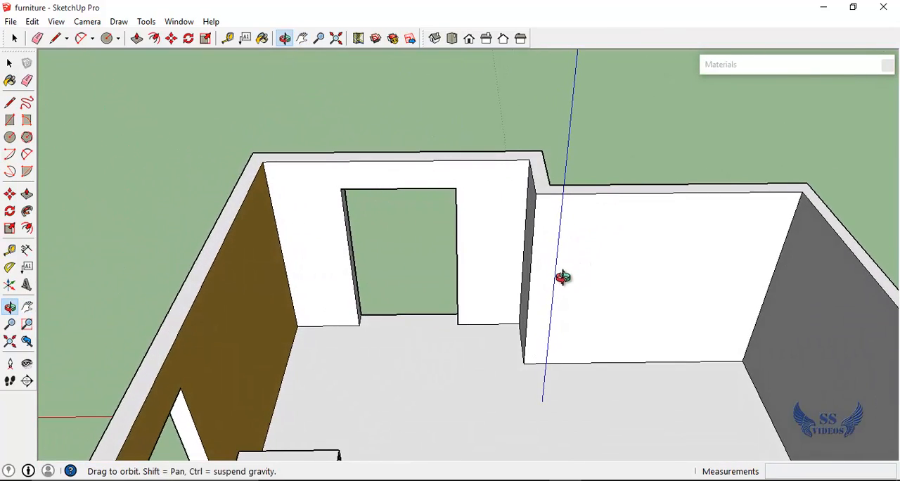
{"action": "key", "text": "b"}
{"action": "left_click", "coordinate": [480, 204]}
{"action": "left_click", "coordinate": [591, 269]}
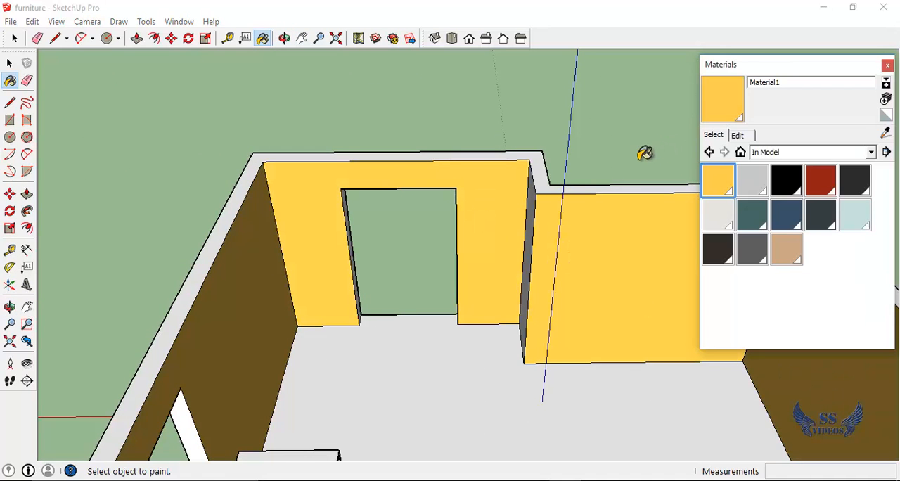
Paint the narrow inner wall face at the room's corner jog beside the doorway with Material1
{"action": "middle_click_drag", "start_coordinate": [518, 195], "coordinate": [851, 321]}
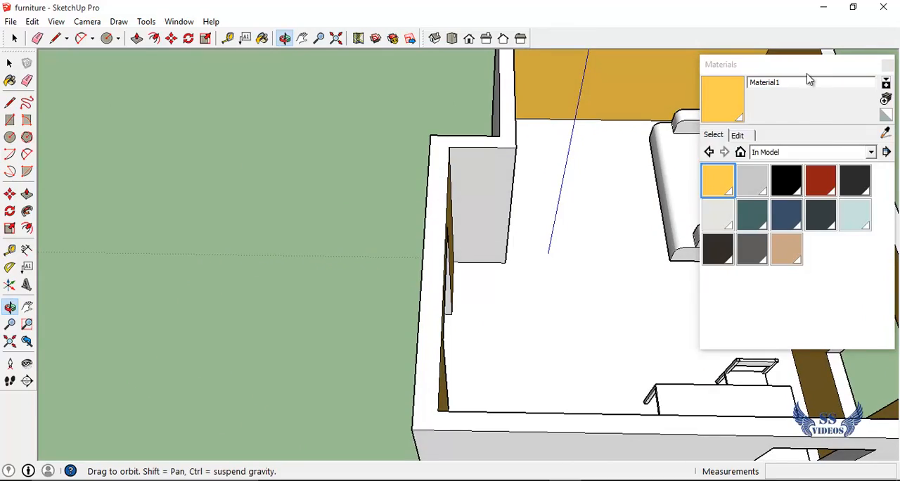
{"action": "left_click", "coordinate": [809, 67]}
{"action": "left_click_drag", "start_coordinate": [622, 187], "coordinate": [246, 167]}
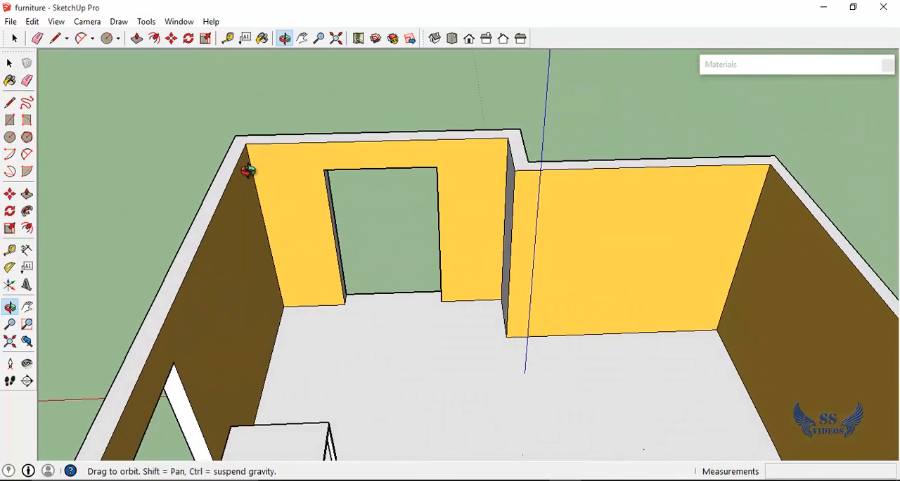
{"action": "key", "text": "h"}
{"action": "left_click_drag", "start_coordinate": [382, 261], "coordinate": [261, 195]}
{"action": "key", "text": "o"}
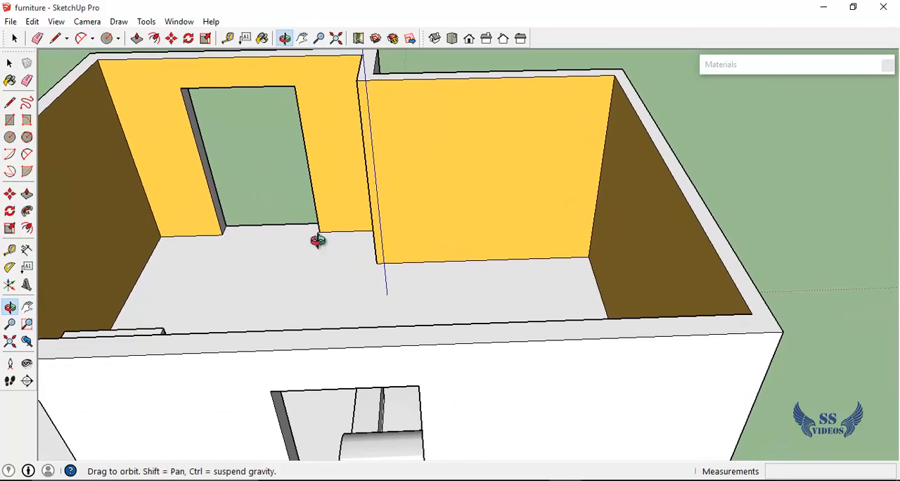
{"action": "left_click_drag", "start_coordinate": [416, 252], "coordinate": [642, 306]}
{"action": "key", "text": "b"}
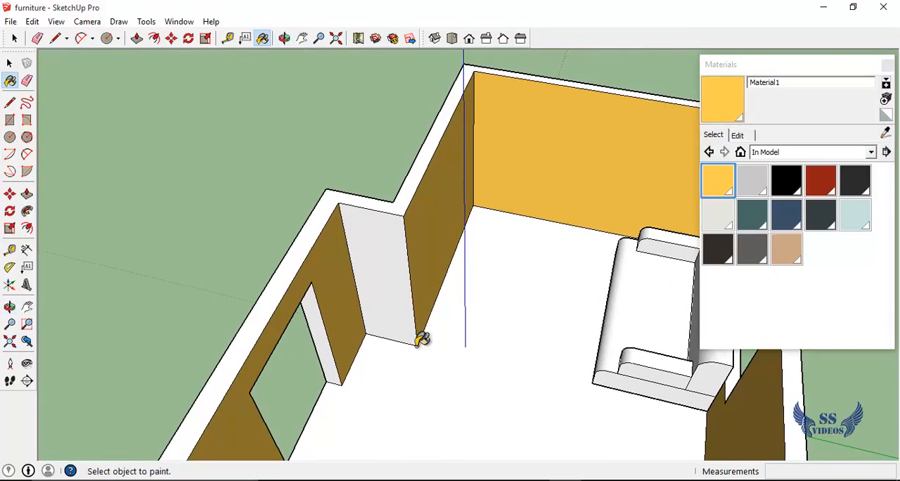
{"action": "left_click", "coordinate": [398, 277]}
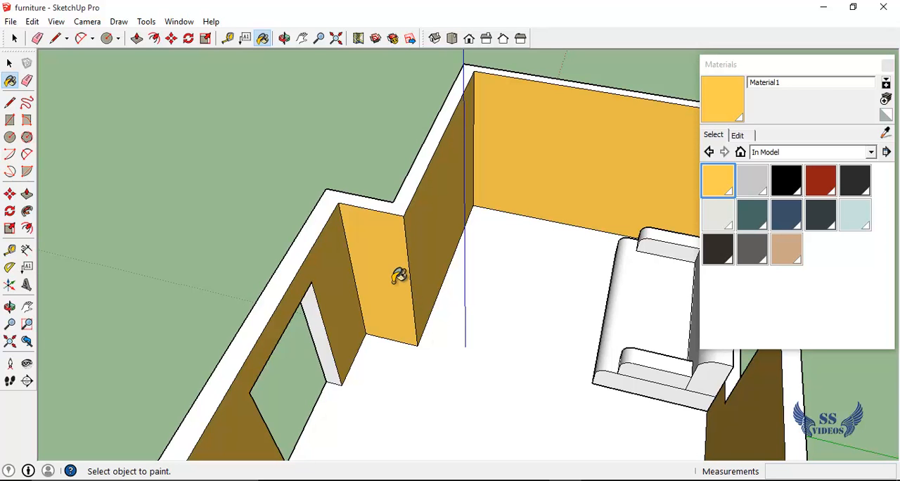
{"action": "left_click", "coordinate": [750, 65]}
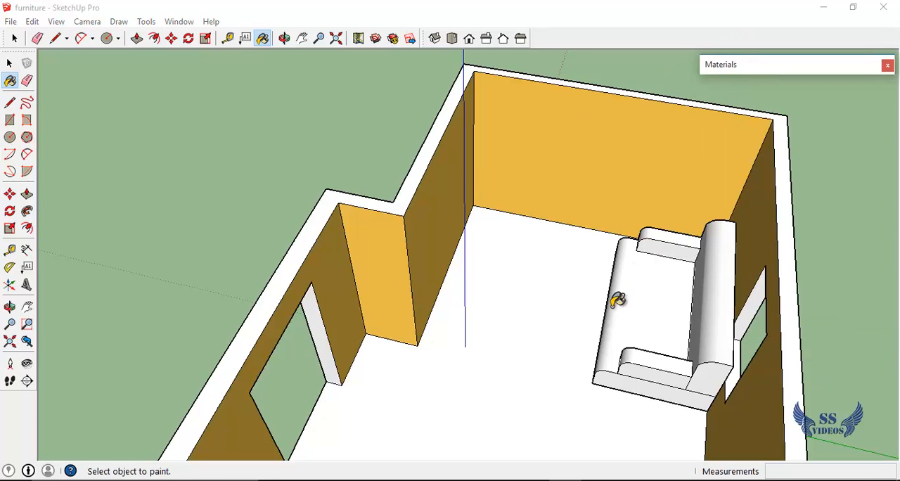
Display the Tile collection in the material library
{"action": "key", "text": "o"}
{"action": "mouse_move", "coordinate": [610, 312]}
{"action": "left_mouse_down"}
{"action": "mouse_move", "coordinate": [503, 256]}
{"action": "mouse_move", "coordinate": [205, 273]}
{"action": "mouse_move", "coordinate": [115, 365]}
{"action": "mouse_move", "coordinate": [438, 317]}
{"action": "mouse_move", "coordinate": [717, 300]}
{"action": "mouse_move", "coordinate": [704, 352]}
{"action": "left_mouse_up"}
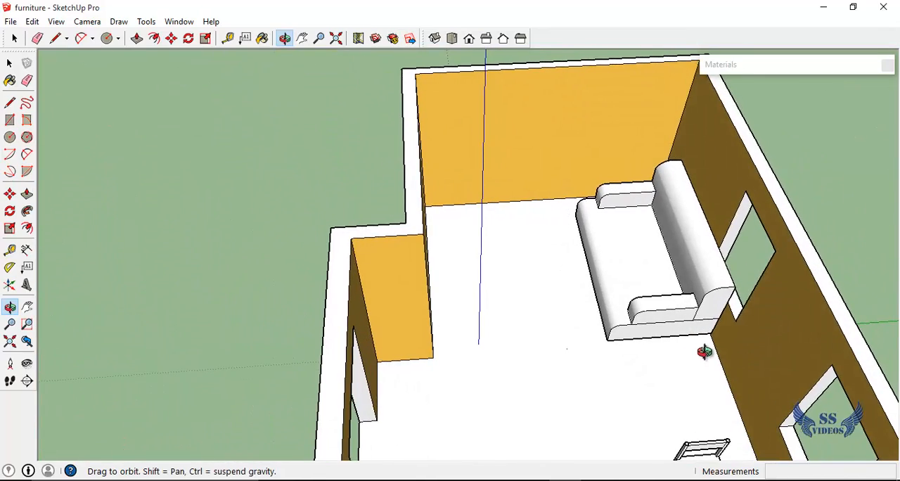
{"action": "key", "text": "h"}
{"action": "left_click_drag", "start_coordinate": [626, 299], "coordinate": [522, 249]}
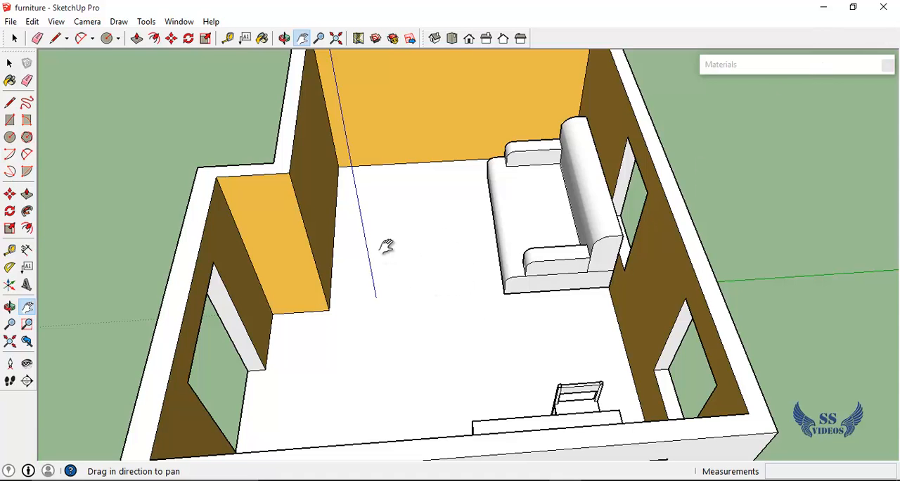
{"action": "left_click", "coordinate": [840, 67]}
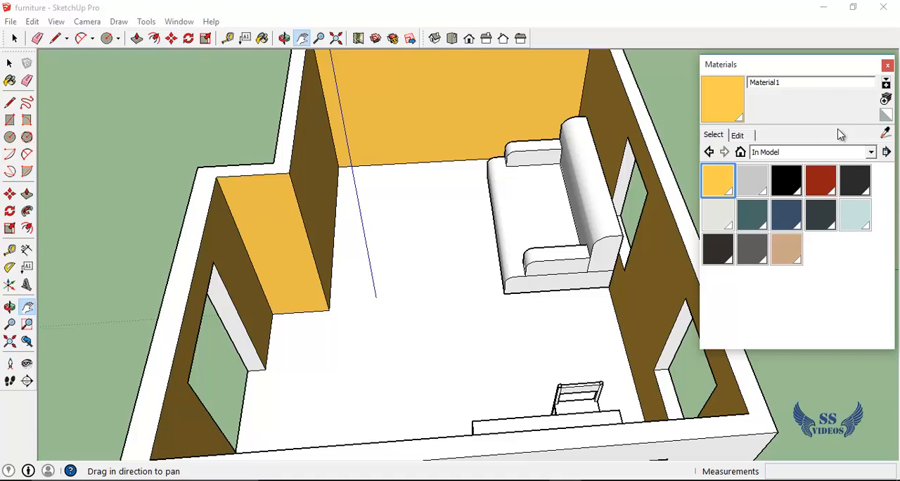
{"action": "left_click", "coordinate": [871, 153]}
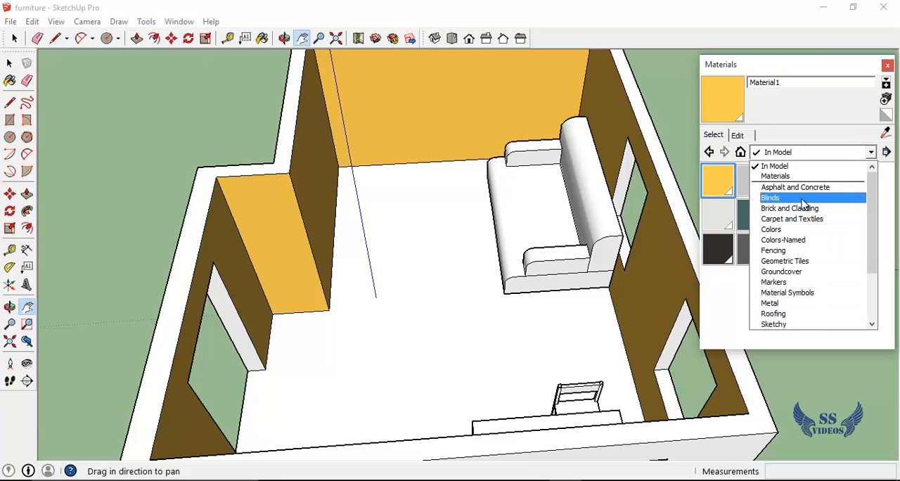
{"action": "scroll", "coordinate": [826, 257], "scroll_direction": "down", "scroll_amount": 1}
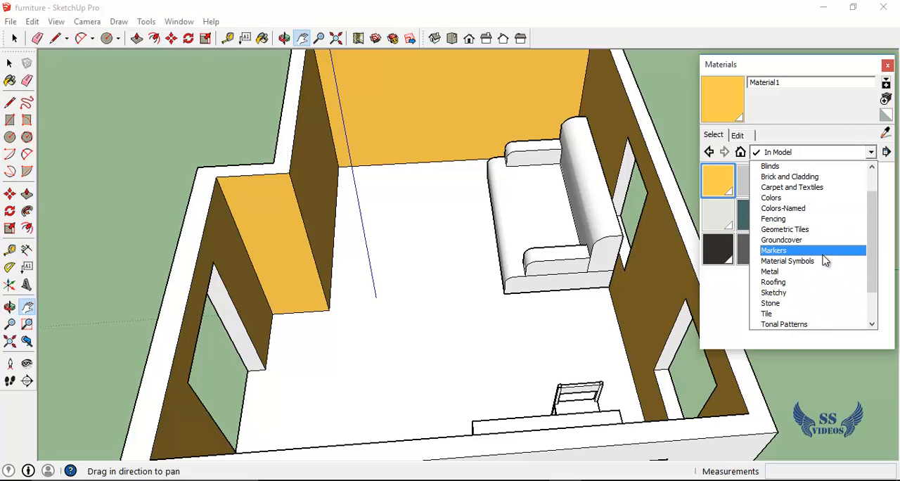
{"action": "mouse_move", "coordinate": [872, 244]}
{"action": "left_mouse_down"}
{"action": "mouse_move", "coordinate": [872, 220]}
{"action": "mouse_move", "coordinate": [873, 251]}
{"action": "left_mouse_up"}
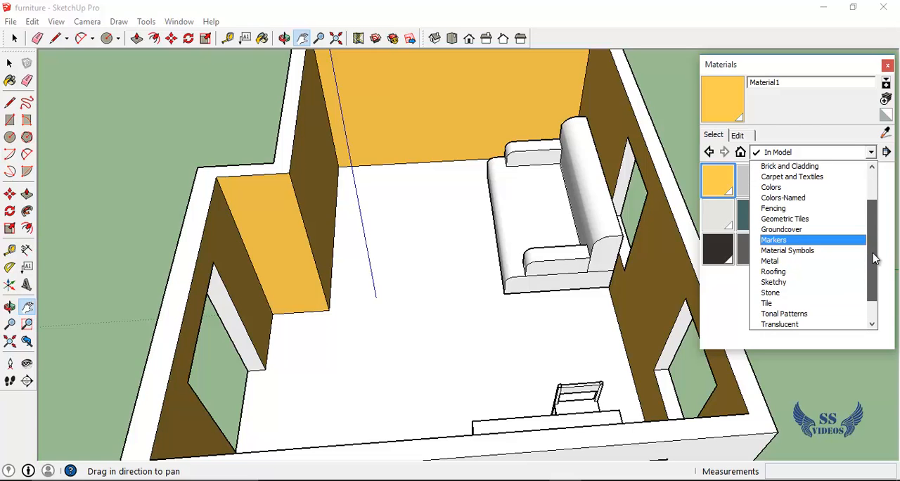
{"action": "left_click", "coordinate": [774, 303]}
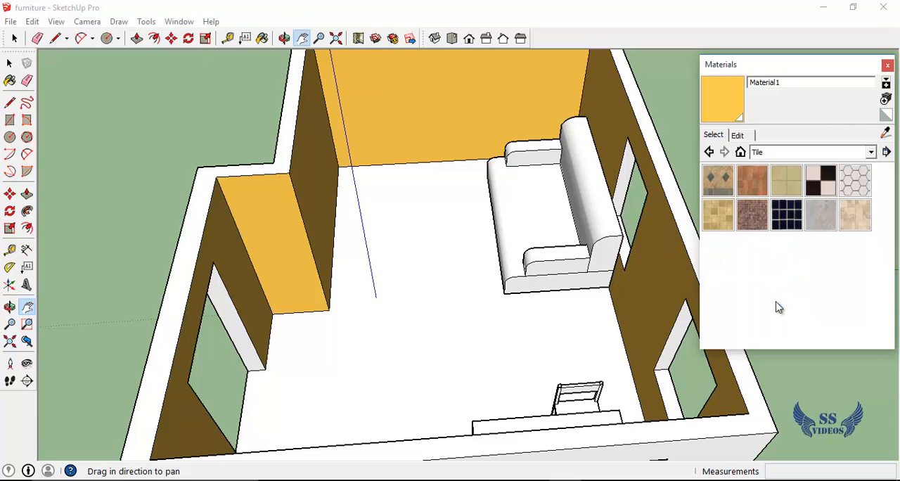
Paint the room's floor with the Tile_Various_Tan material
{"action": "left_click", "coordinate": [860, 217]}
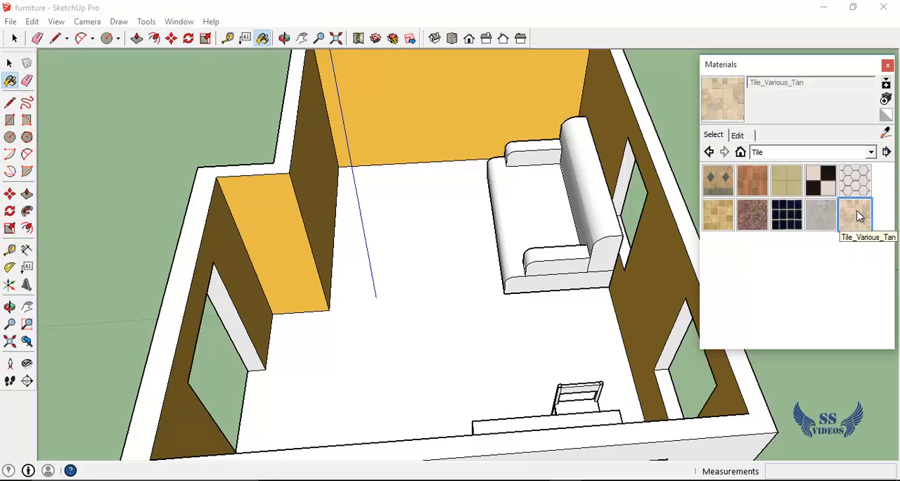
{"action": "left_click", "coordinate": [792, 70]}
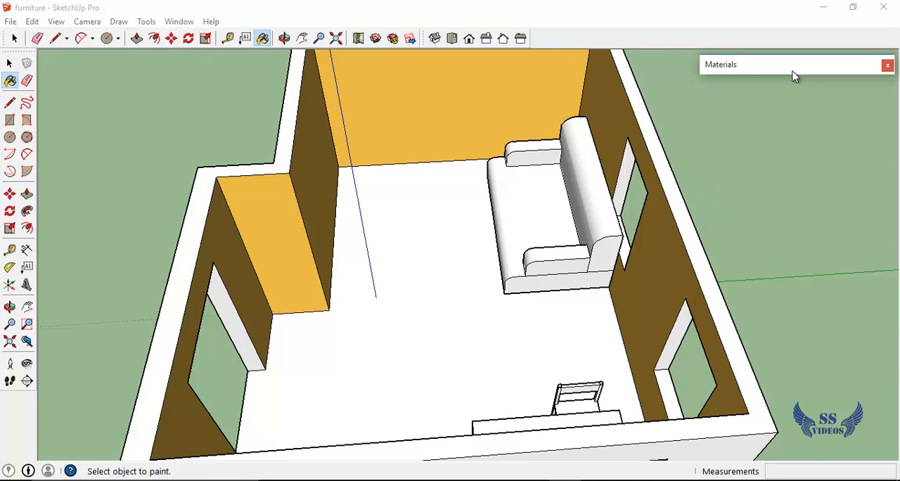
{"action": "scroll", "coordinate": [392, 303], "scroll_direction": "up", "scroll_amount": 4}
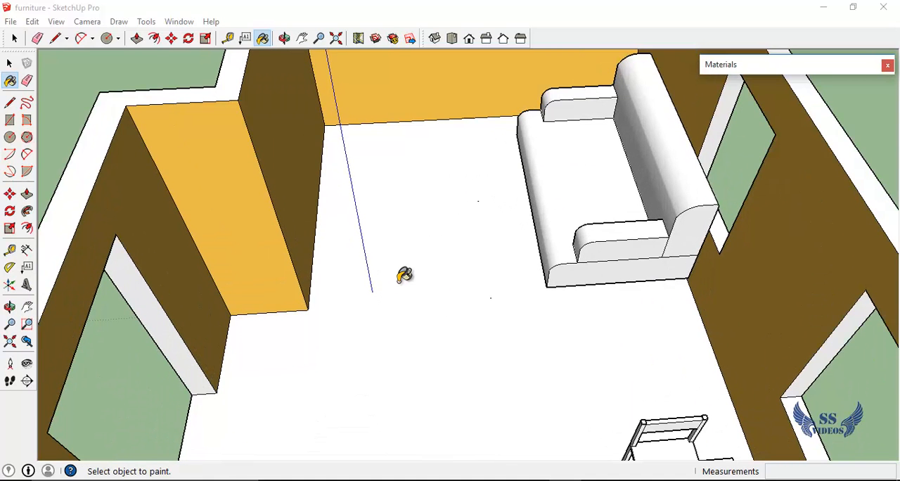
{"action": "left_click", "coordinate": [405, 275]}
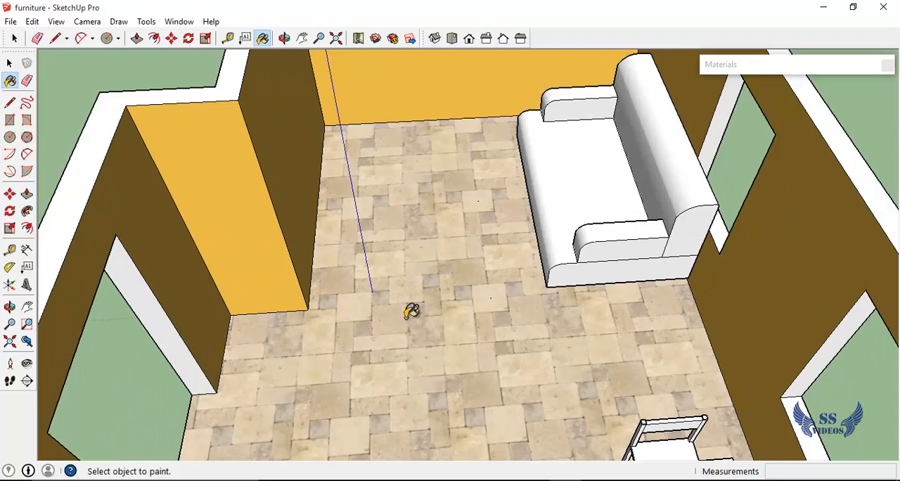
{"action": "scroll", "coordinate": [412, 317], "scroll_direction": "up", "scroll_amount": 3}
{"action": "middle_click_drag", "start_coordinate": [412, 318], "coordinate": [419, 284]}
{"action": "scroll", "coordinate": [412, 306], "scroll_direction": "up", "scroll_amount": 4}
{"action": "scroll", "coordinate": [379, 334], "scroll_direction": "down", "scroll_amount": 2}
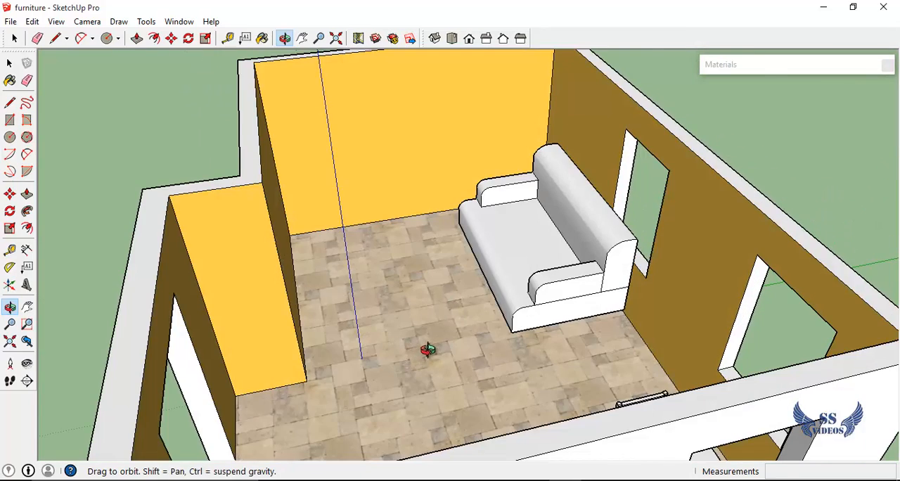
Switch to the web browser and search Google Images for "tile textures"
{"action": "left_click", "coordinate": [776, 67]}
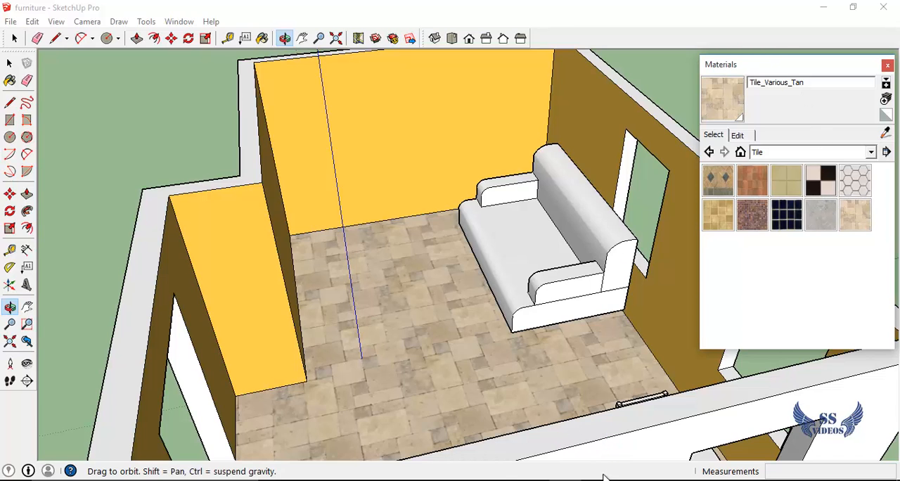
{"action": "left_click", "coordinate": [421, 479]}
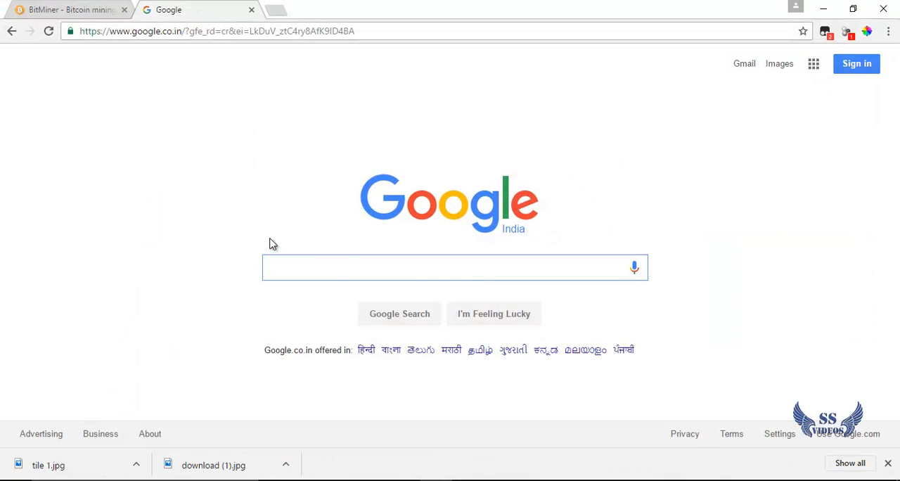
{"action": "type", "text": "ti"}
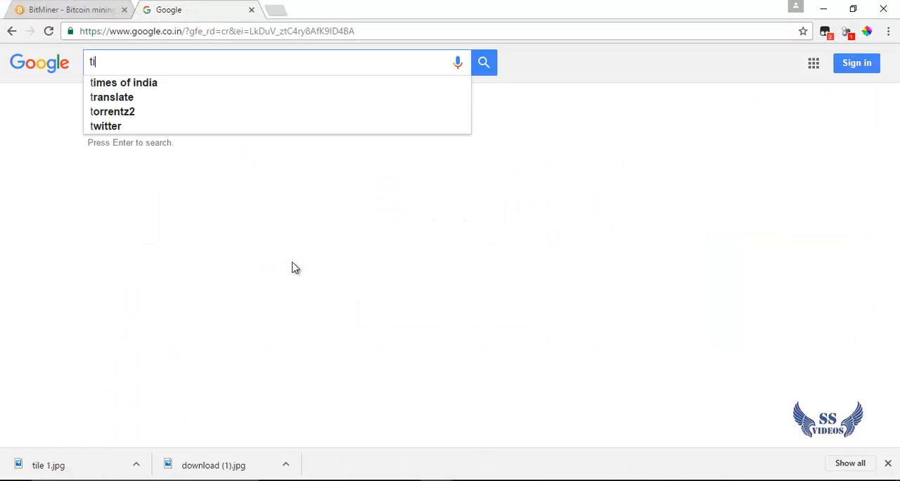
{"action": "type", "text": "le t"}
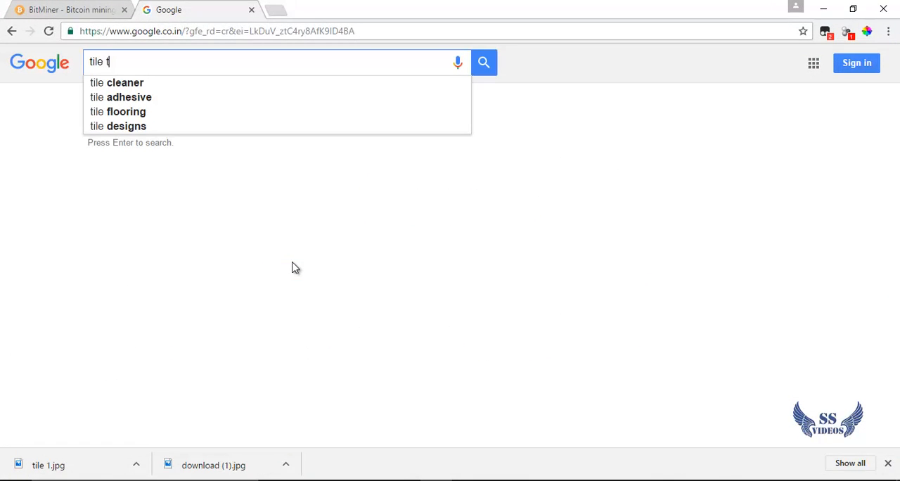
{"action": "type", "text": "ext"}
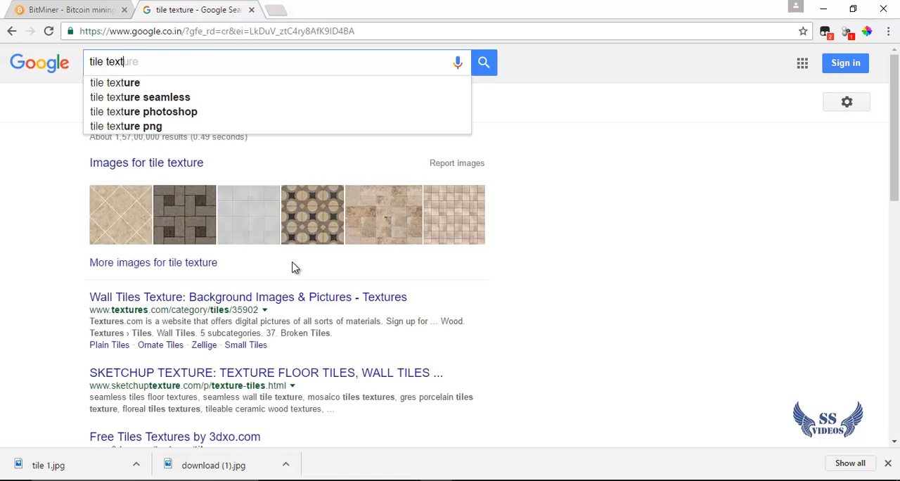
{"action": "type", "text": "ures"}
{"action": "key", "text": "Return"}
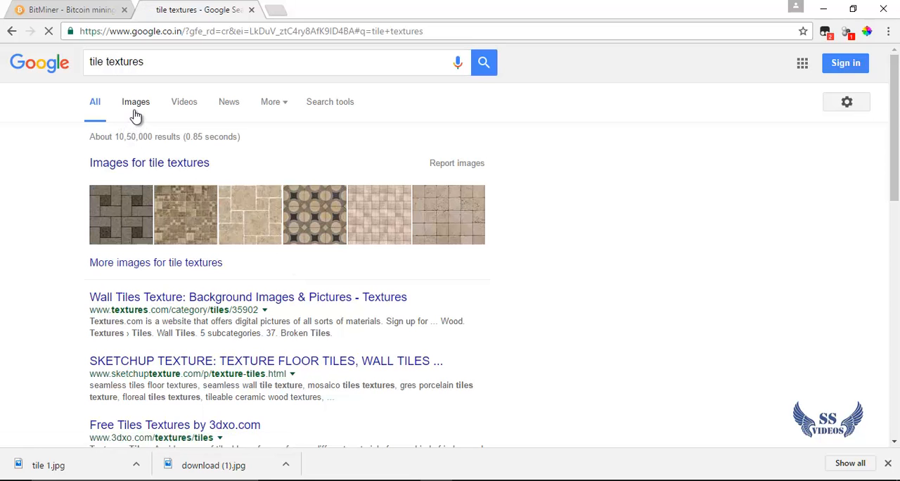
{"action": "left_click", "coordinate": [136, 117]}
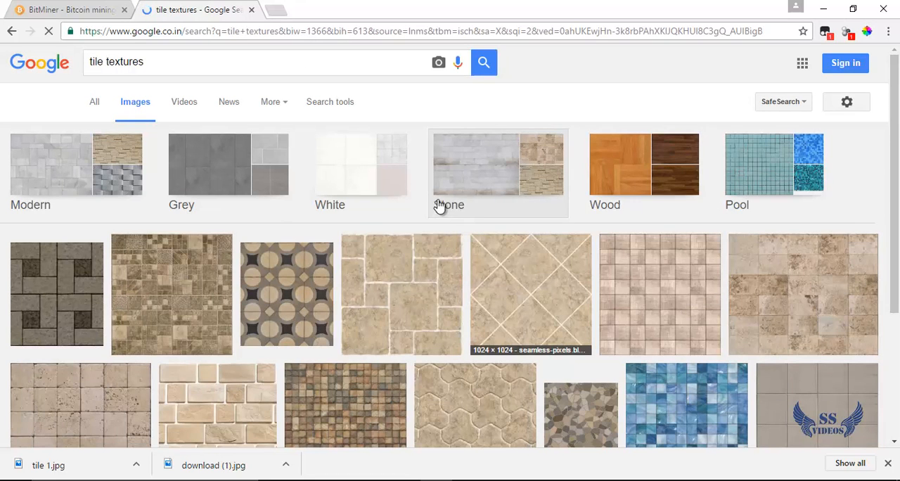
Preview the light grey seamless kitchen tile texture from the image results and check its image saving options
{"action": "left_click_drag", "start_coordinate": [896, 126], "coordinate": [891, 283]}
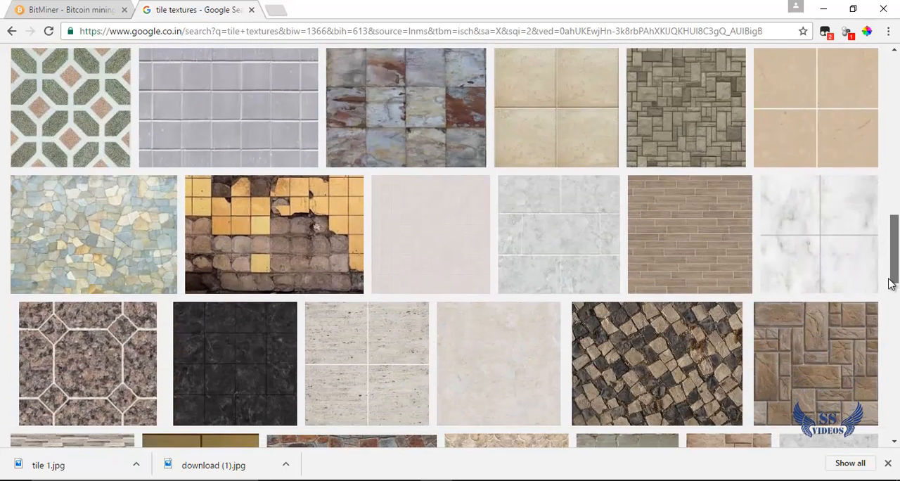
{"action": "left_click", "coordinate": [555, 237]}
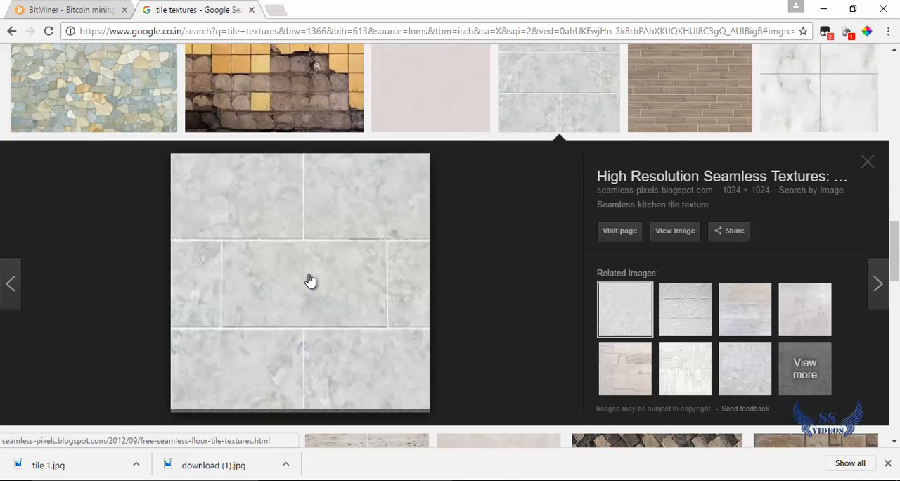
{"action": "right_click", "coordinate": [308, 276]}
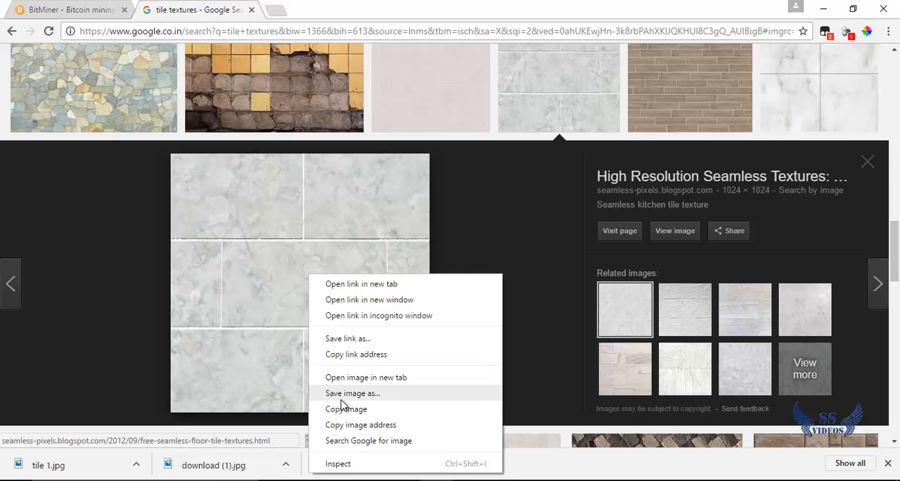
{"action": "left_click", "coordinate": [338, 5]}
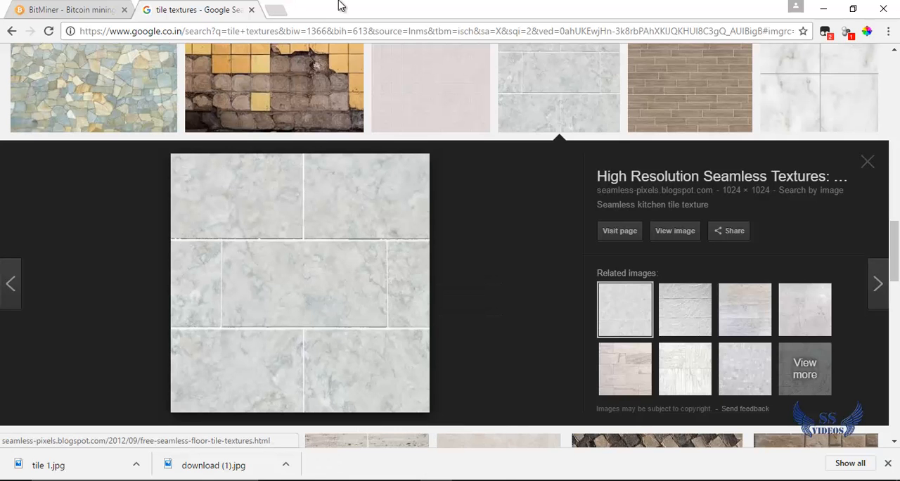
Switch back to SketchUp and create a new material that uses tile 1.jpg as its texture image
{"action": "left_click", "coordinate": [827, 12]}
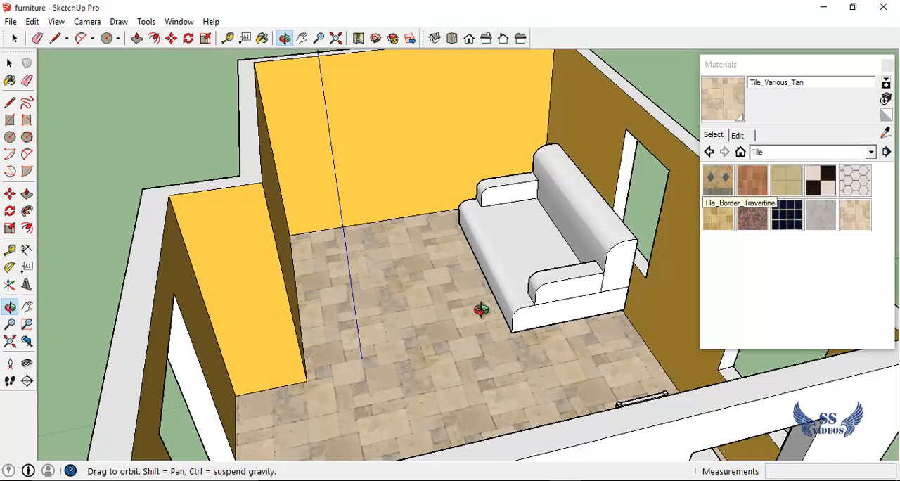
{"action": "left_click", "coordinate": [887, 100]}
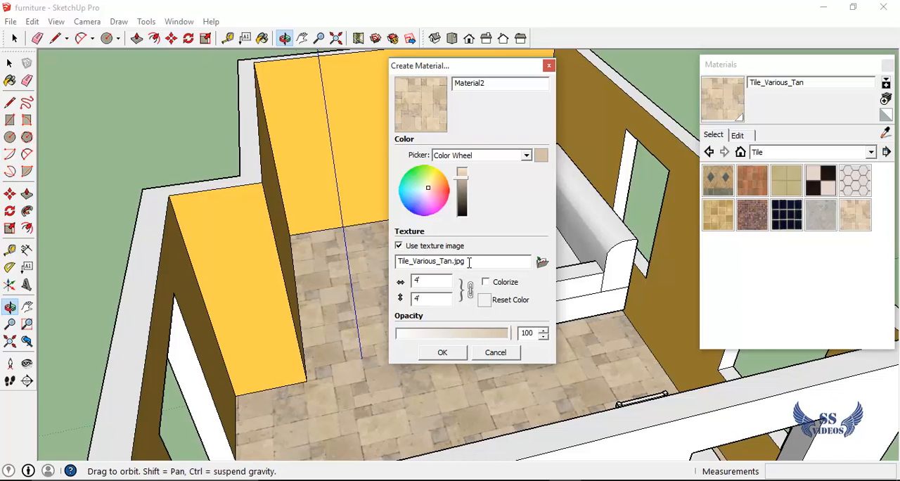
{"action": "left_click", "coordinate": [541, 263]}
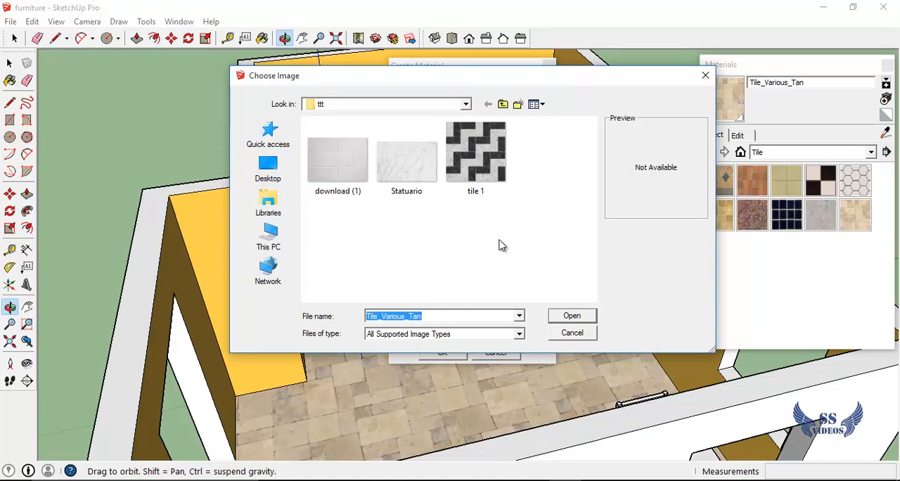
{"action": "left_click", "coordinate": [476, 170]}
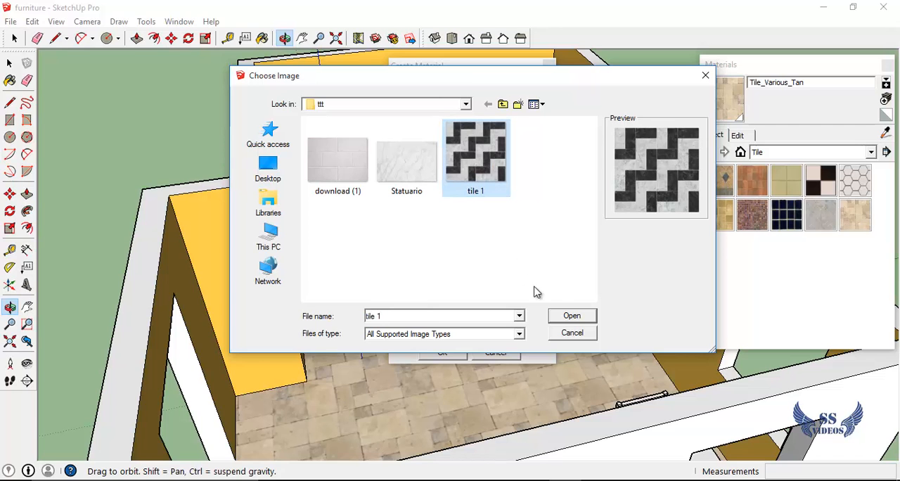
{"action": "left_click", "coordinate": [572, 317]}
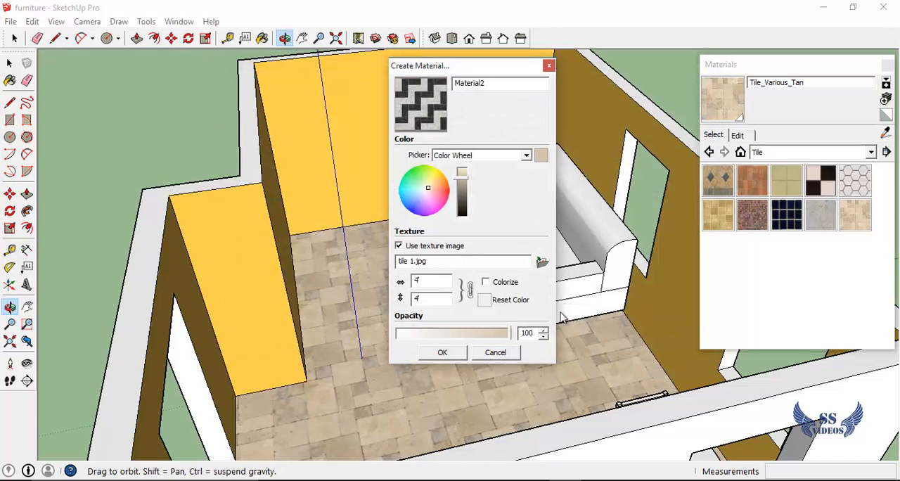
{"action": "left_click", "coordinate": [454, 357]}
{"action": "left_click", "coordinate": [446, 353]}
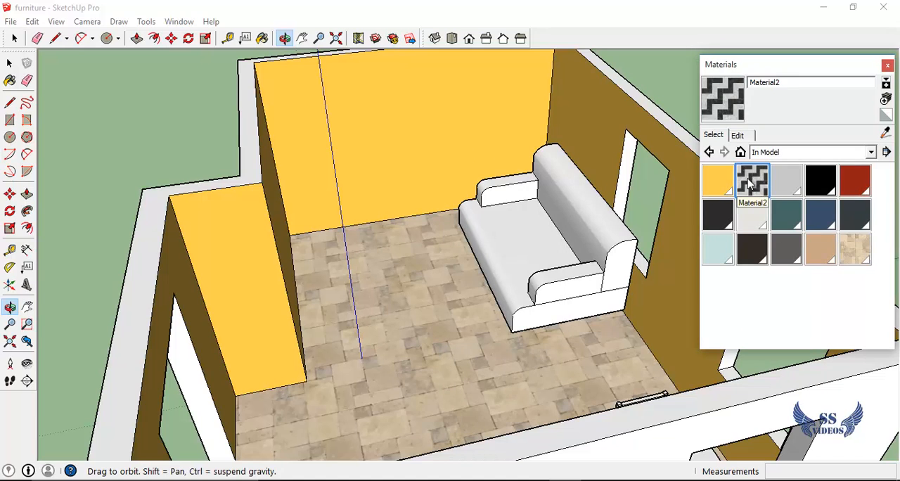
Paint the room's floor with the new black-and-white tile material
{"action": "key", "text": "b"}
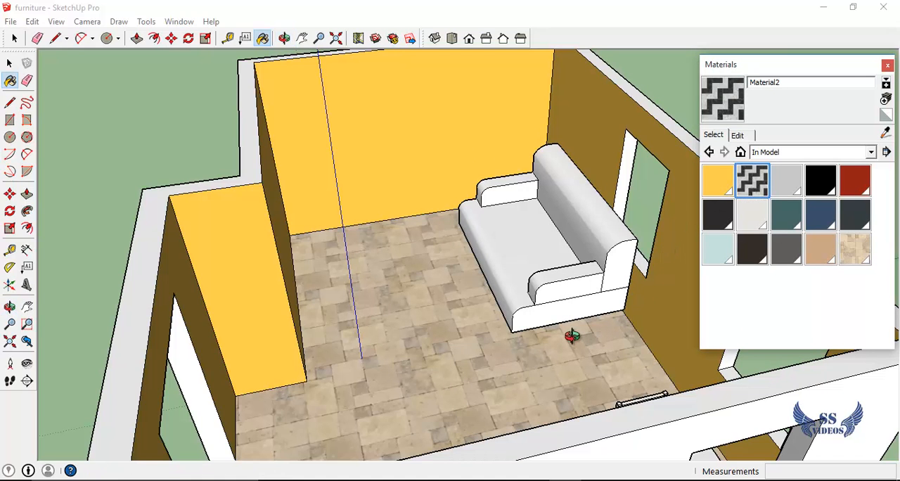
{"action": "scroll", "coordinate": [399, 346], "scroll_direction": "up", "scroll_amount": 1}
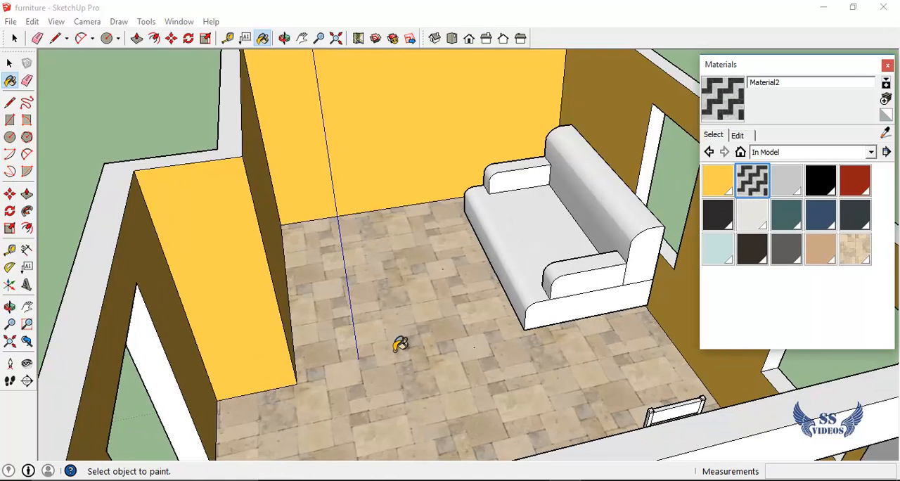
{"action": "left_click", "coordinate": [400, 345]}
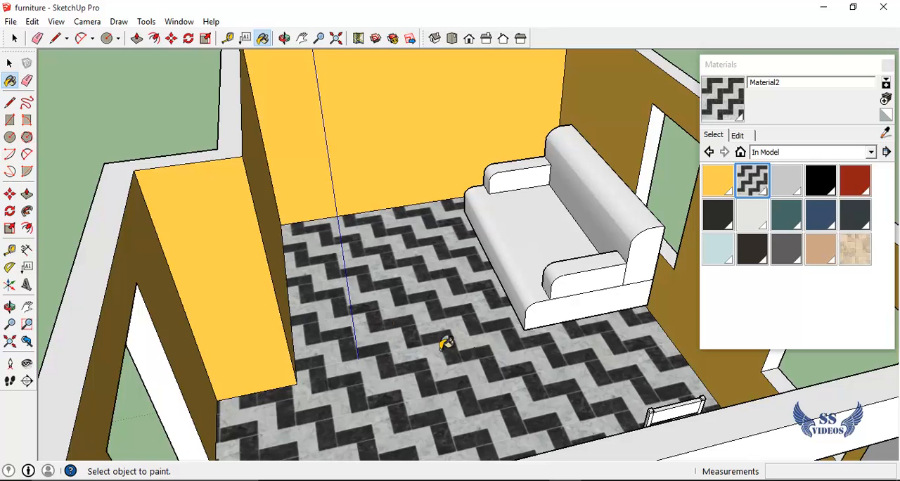
Try texture sizes of 1', 2' and 3' for the tile material and return it to 4'
{"action": "scroll", "coordinate": [411, 322], "scroll_direction": "up", "scroll_amount": 1}
{"action": "scroll", "coordinate": [413, 348], "scroll_direction": "down", "scroll_amount": 1}
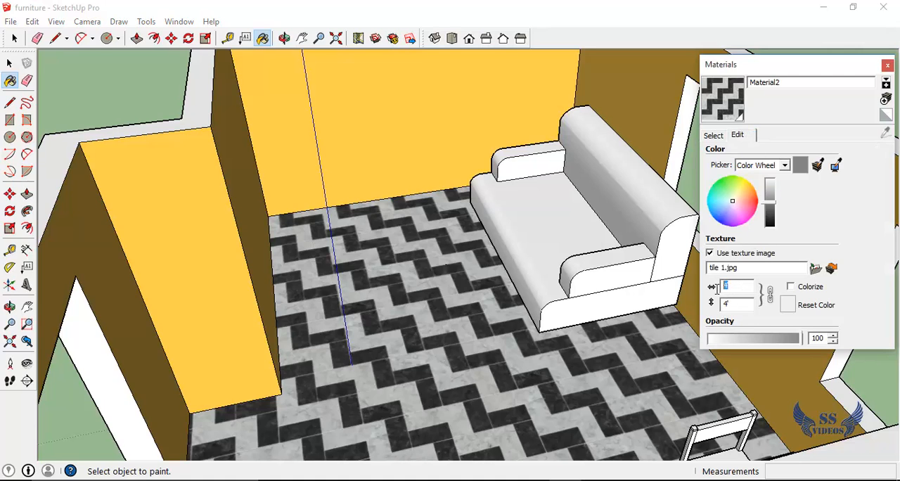
{"action": "type", "text": "1"}
{"action": "key", "text": "Return"}
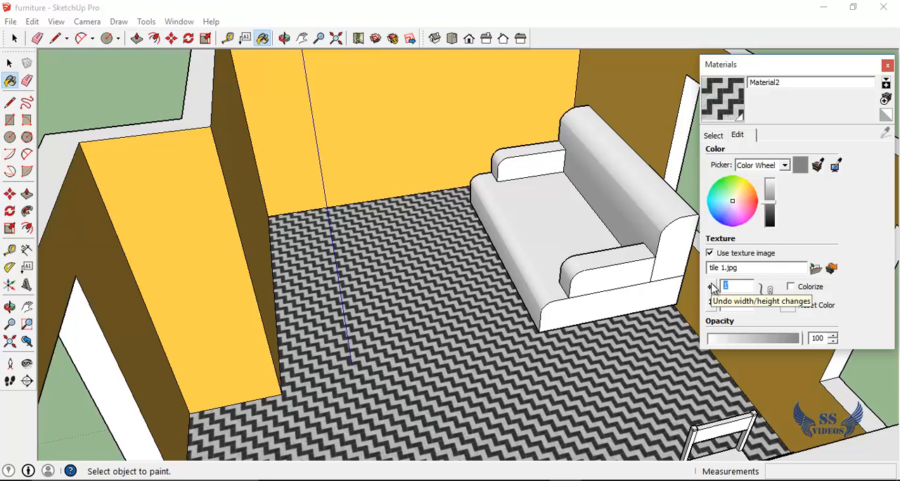
{"action": "type", "text": "2"}
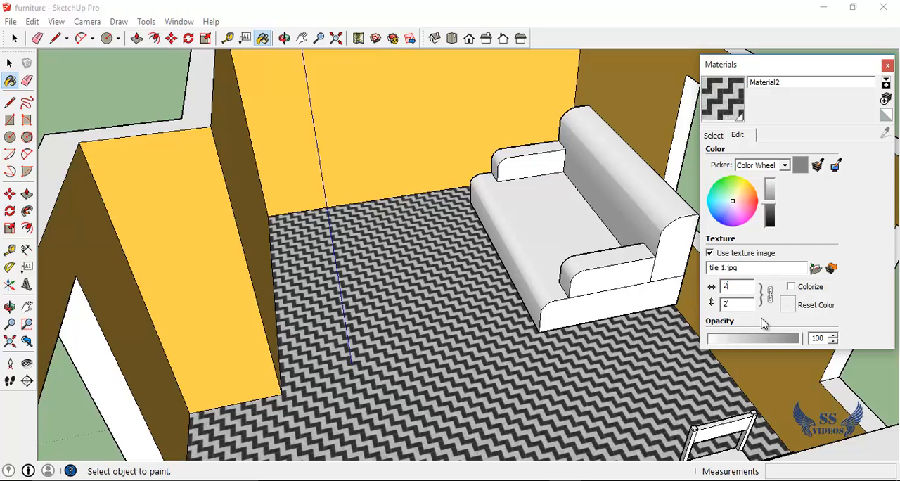
{"action": "key", "text": "Return"}
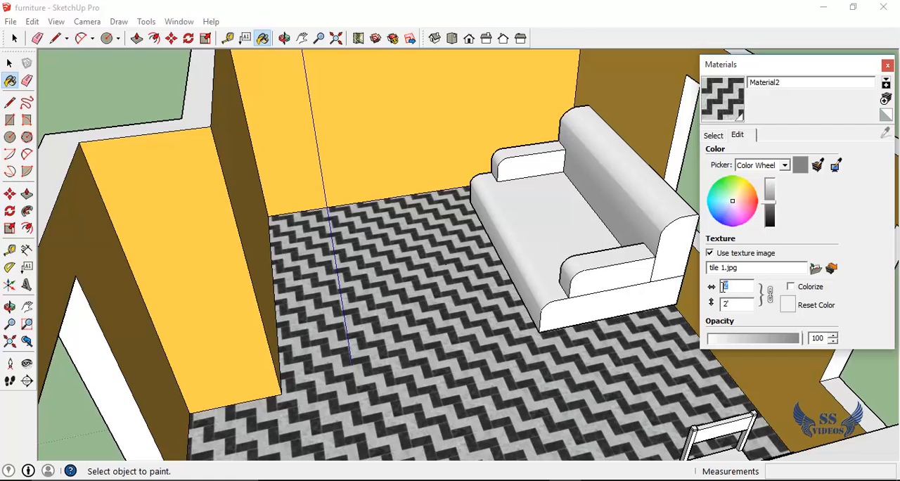
{"action": "type", "text": "3"}
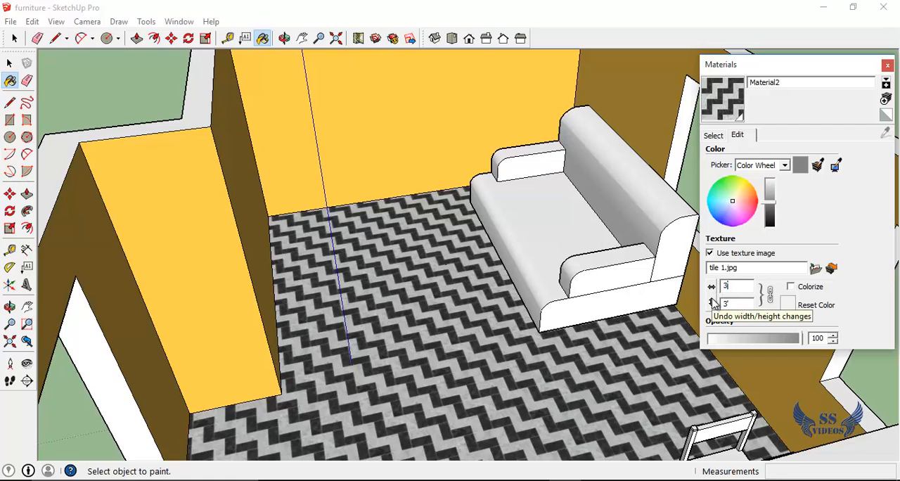
{"action": "key", "text": "Return"}
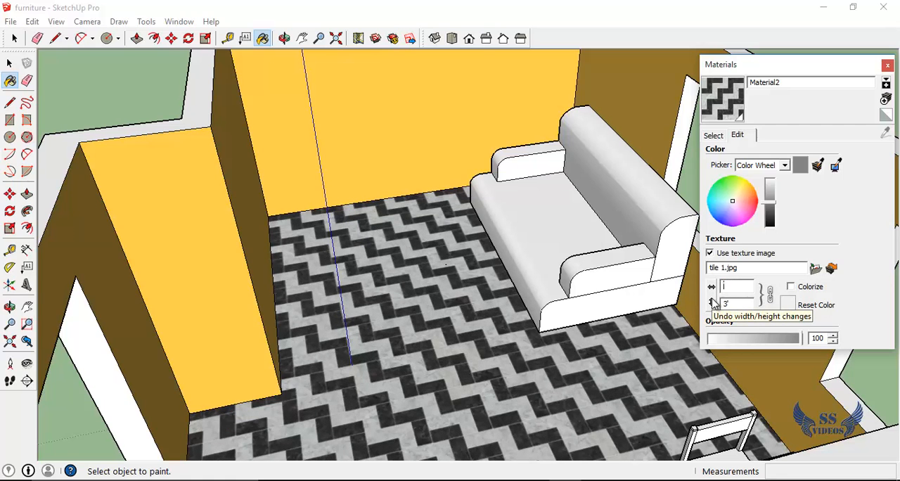
{"action": "key", "text": "Return"}
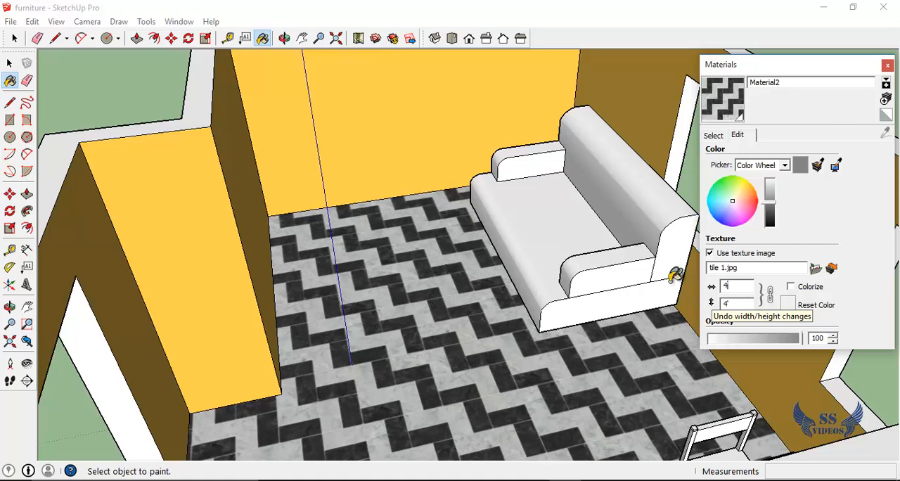
Inspect the tiled floor up close and from several angles around the furnished room
{"action": "left_click", "coordinate": [832, 64]}
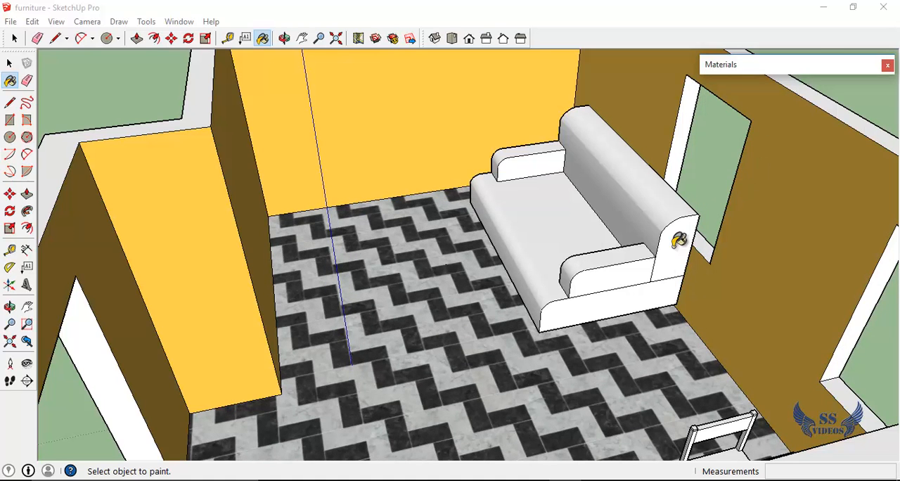
{"action": "scroll", "coordinate": [395, 353], "scroll_direction": "up", "scroll_amount": 3}
{"action": "scroll", "coordinate": [395, 353], "scroll_direction": "up", "scroll_amount": 1}
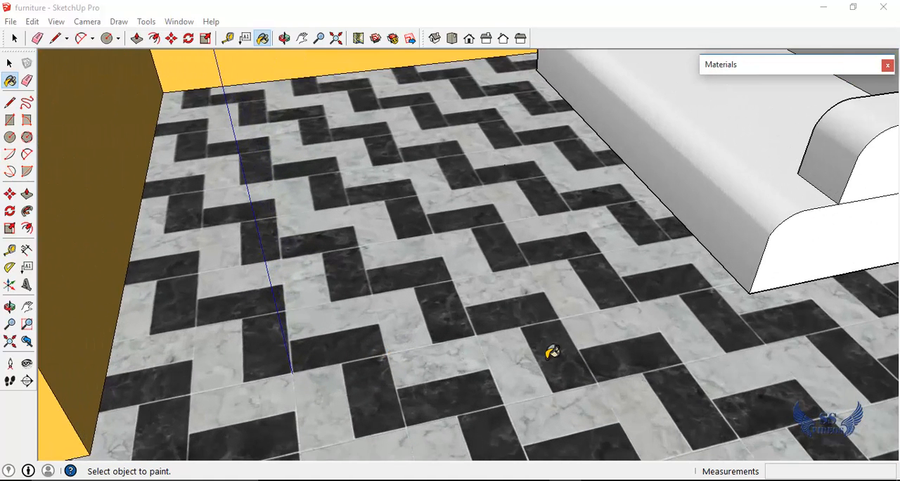
{"action": "key", "text": "o"}
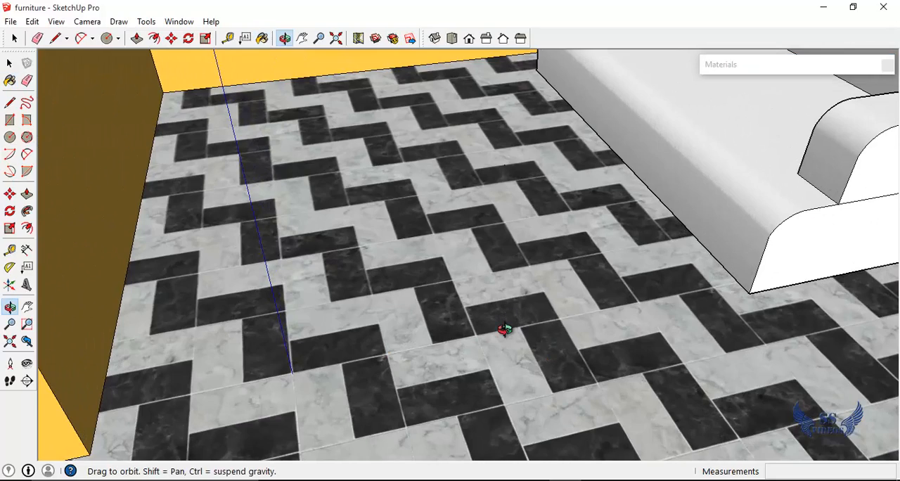
{"action": "left_click_drag", "start_coordinate": [502, 336], "coordinate": [434, 336]}
{"action": "scroll", "coordinate": [459, 286], "scroll_direction": "up", "scroll_amount": 5}
{"action": "scroll", "coordinate": [434, 337], "scroll_direction": "down", "scroll_amount": 6}
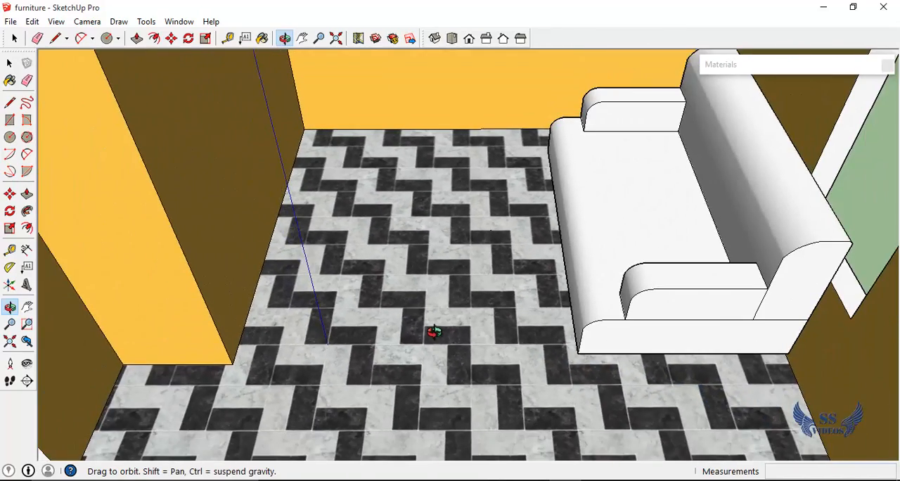
{"action": "left_click_drag", "start_coordinate": [392, 383], "coordinate": [167, 318]}
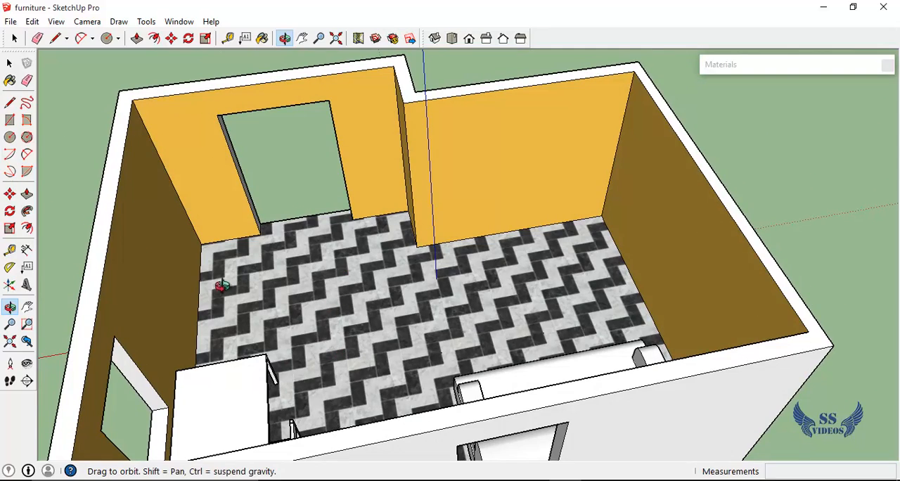
{"action": "left_click_drag", "start_coordinate": [298, 280], "coordinate": [466, 301]}
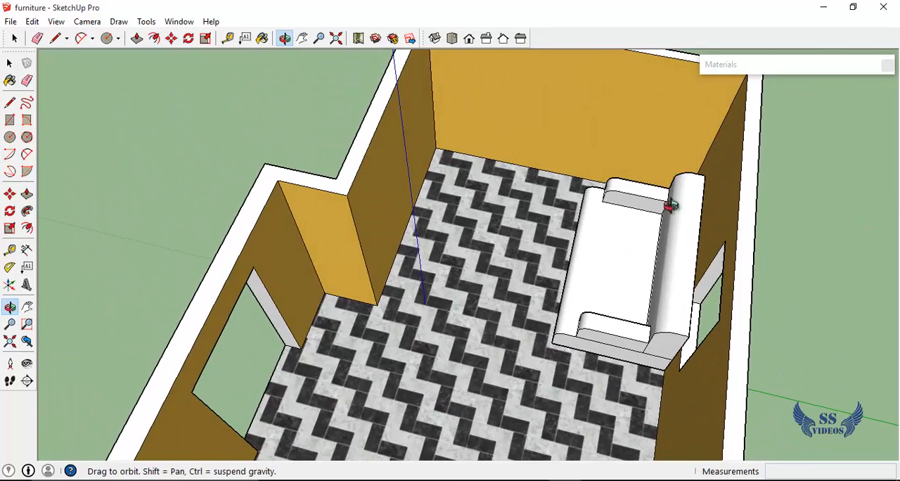
{"action": "left_click_drag", "start_coordinate": [468, 345], "coordinate": [799, 199]}
{"action": "key", "text": "space"}
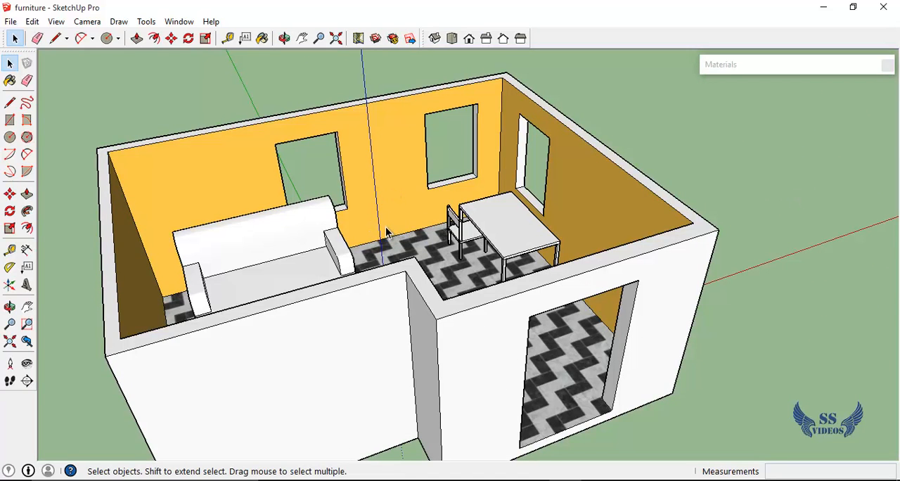
{"action": "key", "text": "o"}
{"action": "left_click_drag", "start_coordinate": [281, 242], "coordinate": [514, 288]}
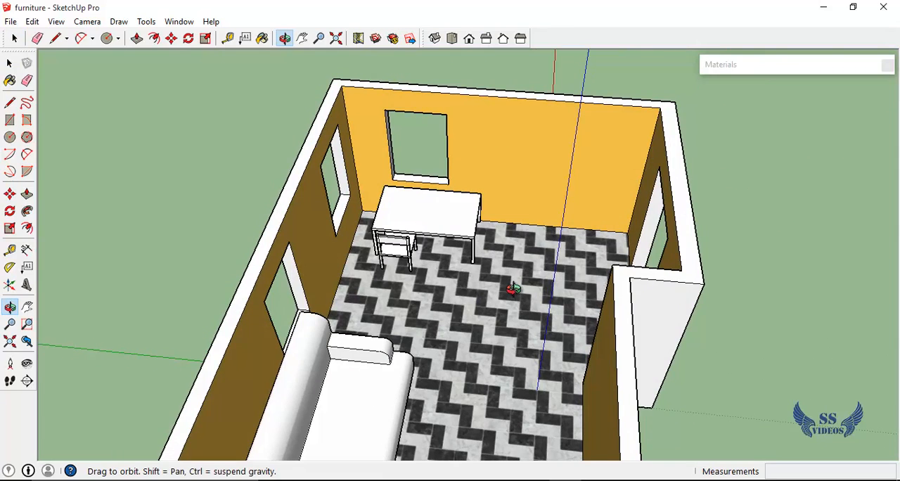
Try painting the interior walls one face at a time with the red Steve_Glasses_Amber material and undo that paint
{"action": "key", "text": "b"}
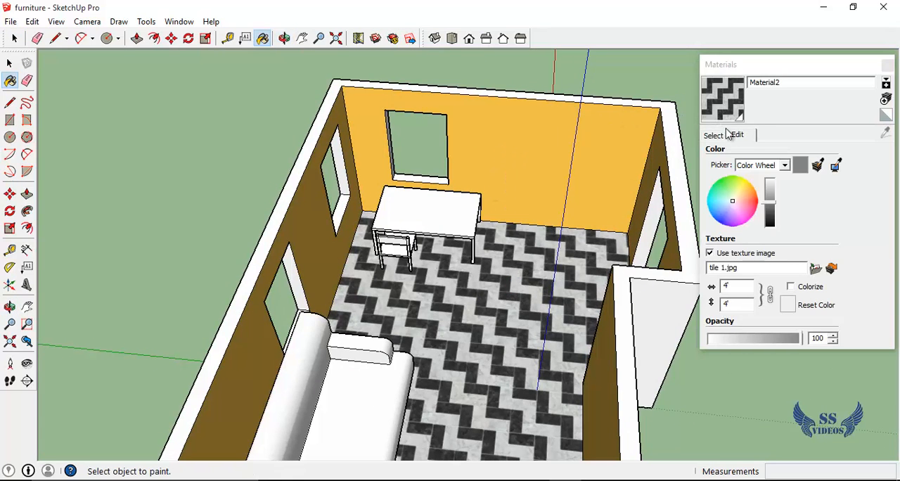
{"action": "left_click", "coordinate": [718, 137]}
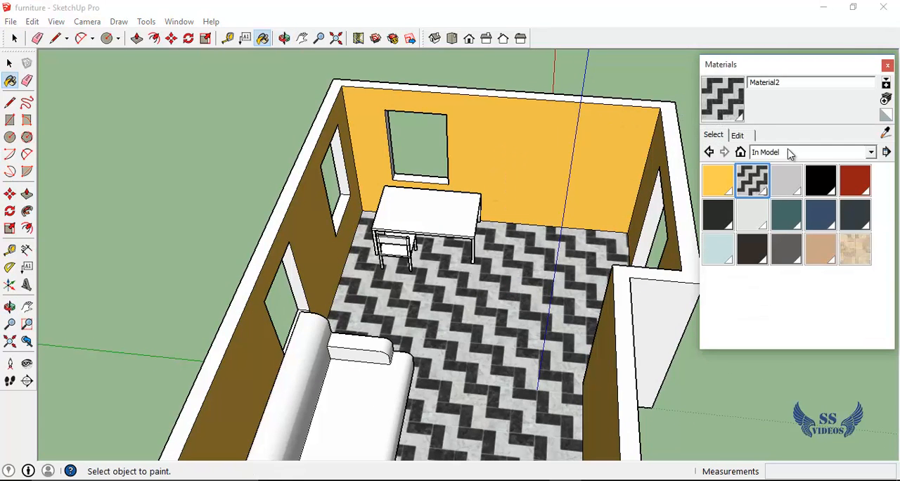
{"action": "left_click", "coordinate": [856, 184]}
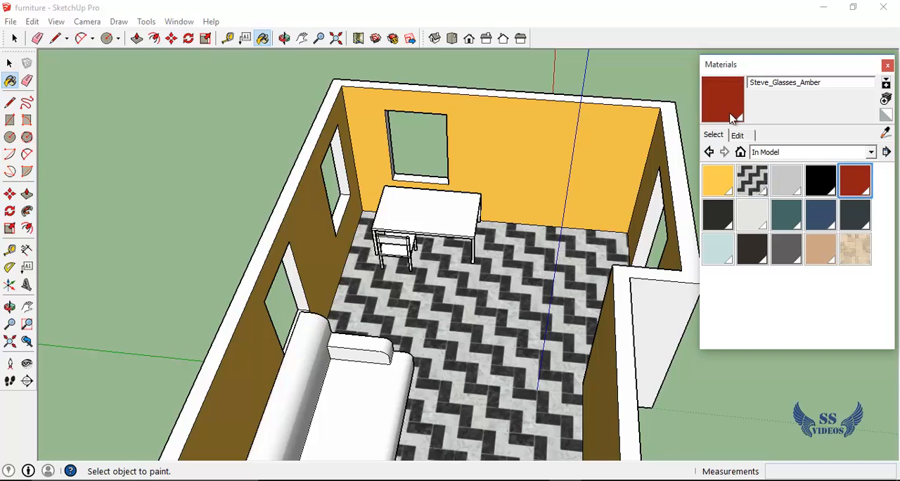
{"action": "left_click", "coordinate": [549, 144]}
{"action": "left_click", "coordinate": [313, 256]}
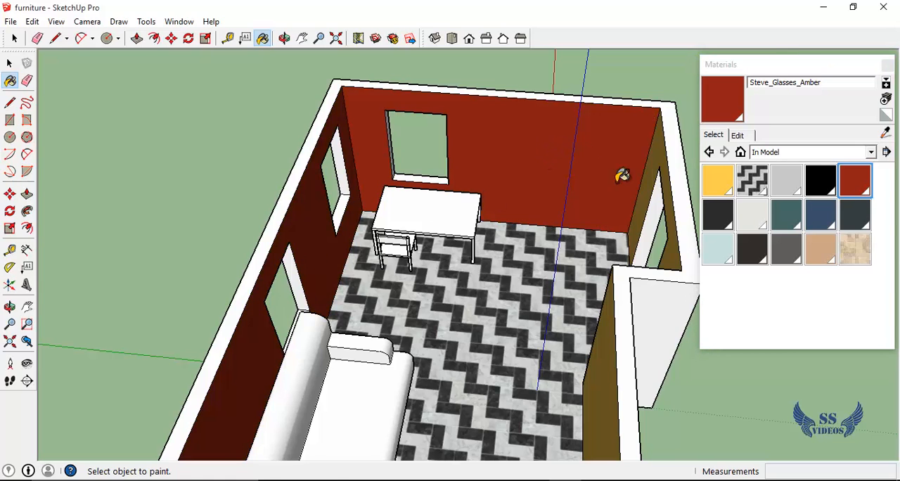
{"action": "key", "text": "ctrl+z"}
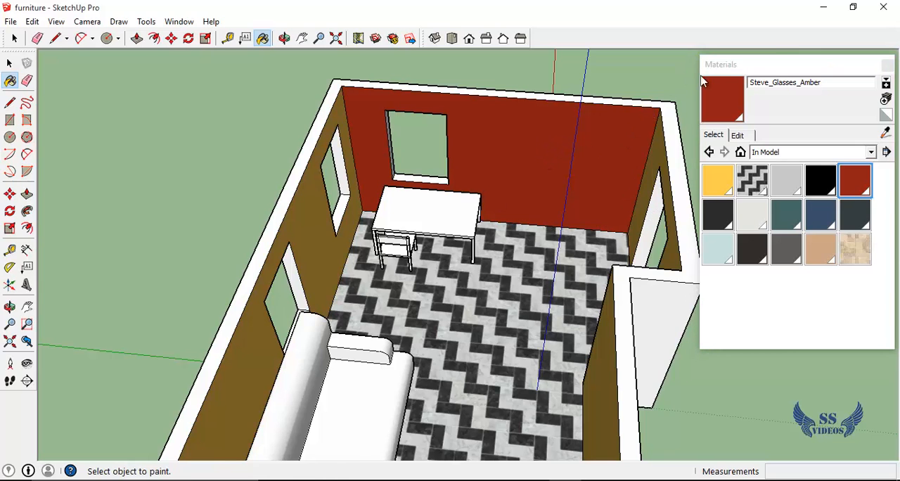
{"action": "left_click", "coordinate": [754, 66]}
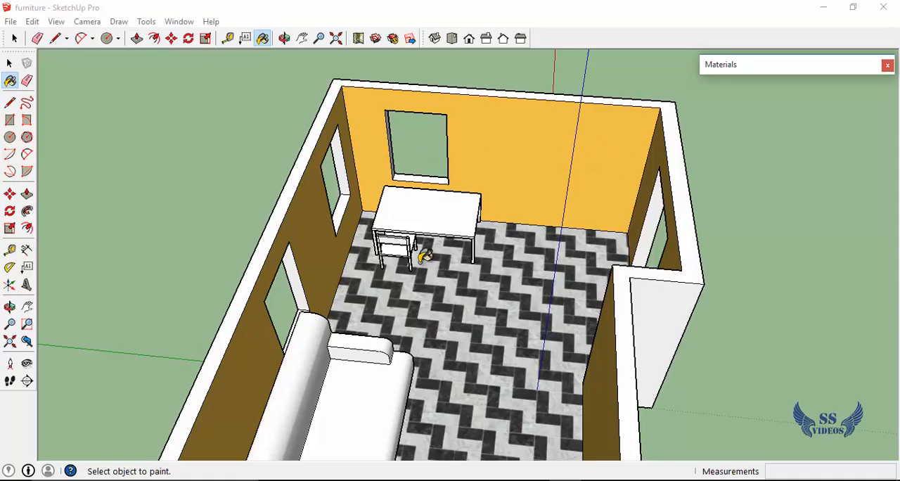
Repaint all connected yellow-orange interior wall faces at once with the red Steve_Glasses_Amber material
{"action": "middle_click_drag", "start_coordinate": [420, 259], "coordinate": [426, 238]}
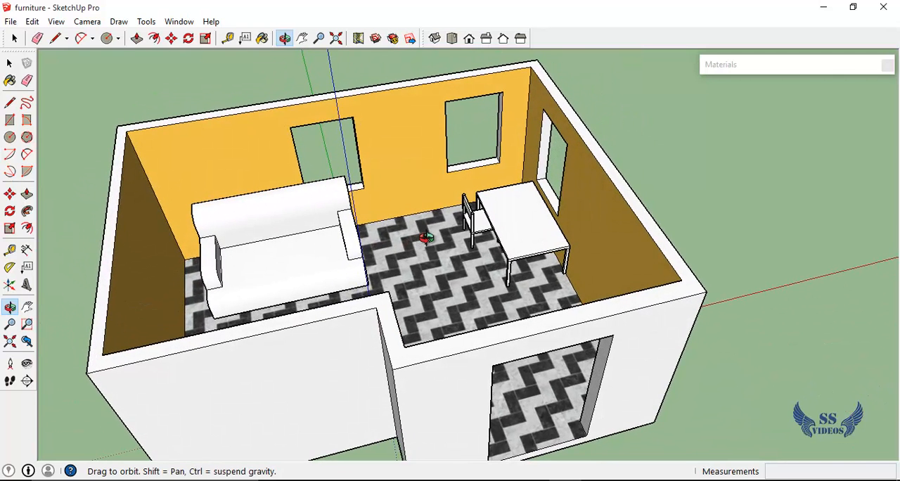
{"action": "left_click", "coordinate": [736, 66]}
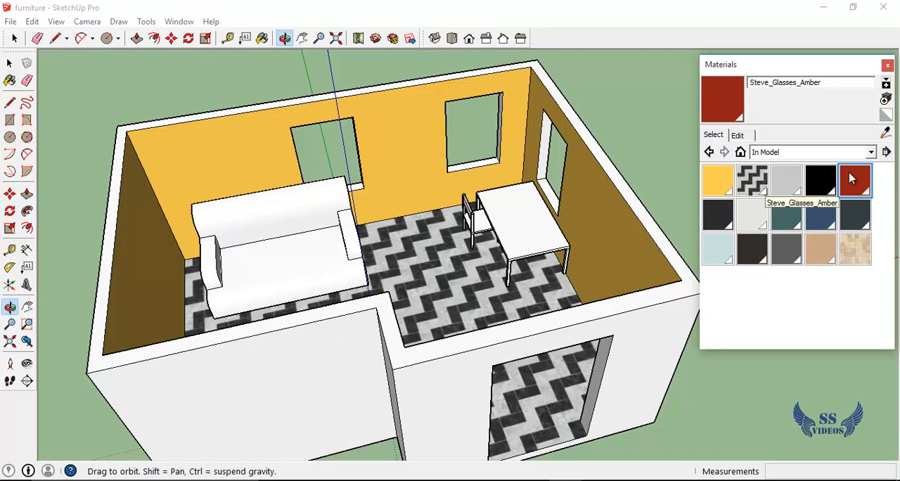
{"action": "left_click", "coordinate": [854, 179]}
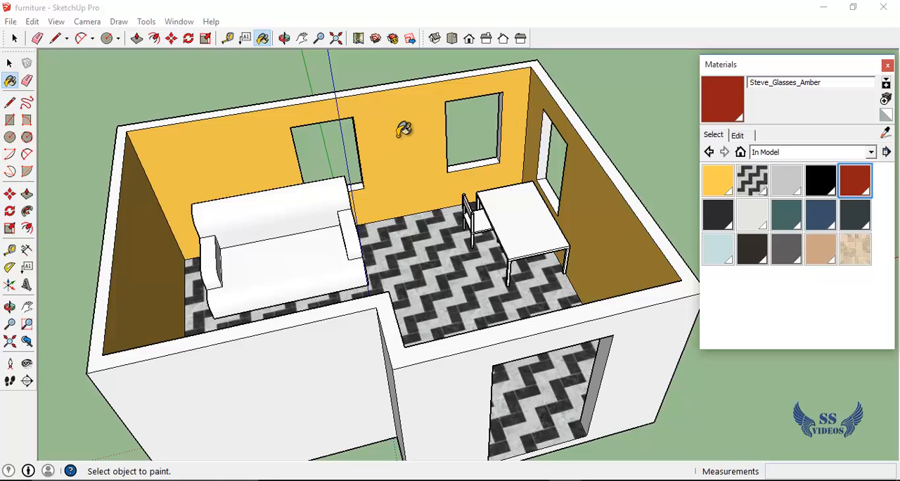
{"action": "key", "text": "ctrl"}
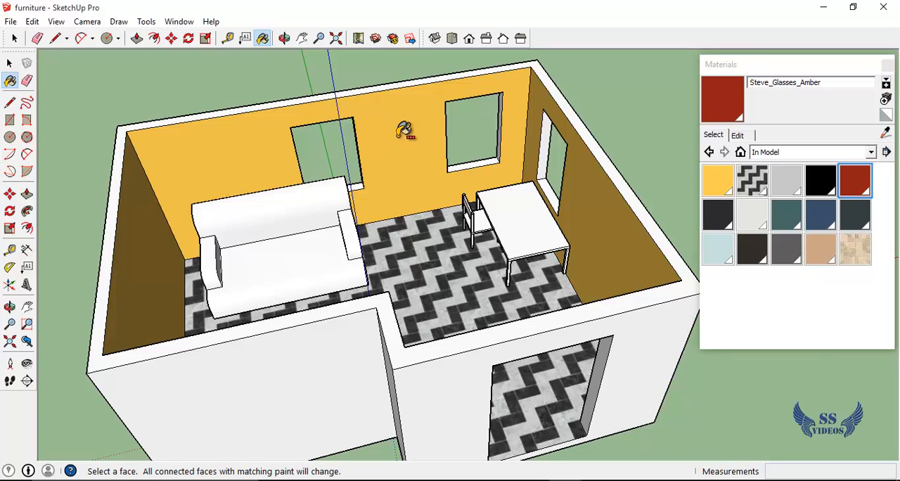
{"action": "left_click", "coordinate": [405, 131], "text": "ctrl"}
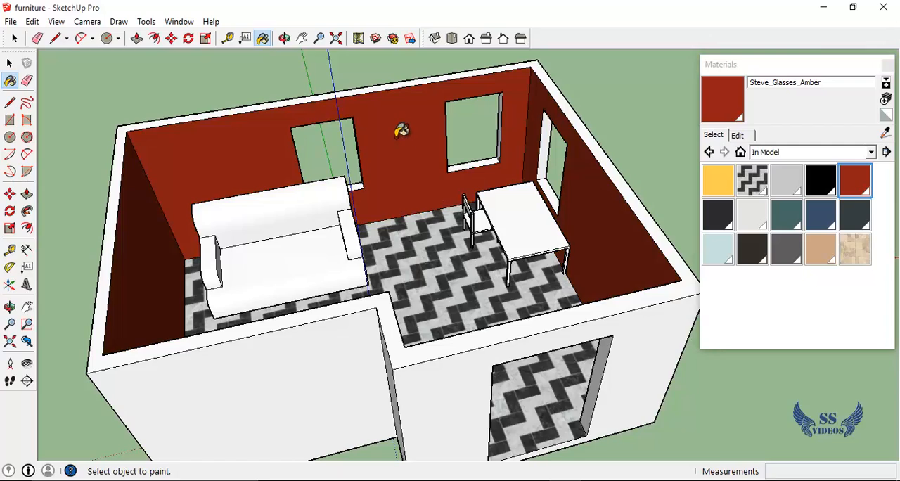
{"action": "middle_click_drag", "start_coordinate": [384, 145], "coordinate": [461, 197]}
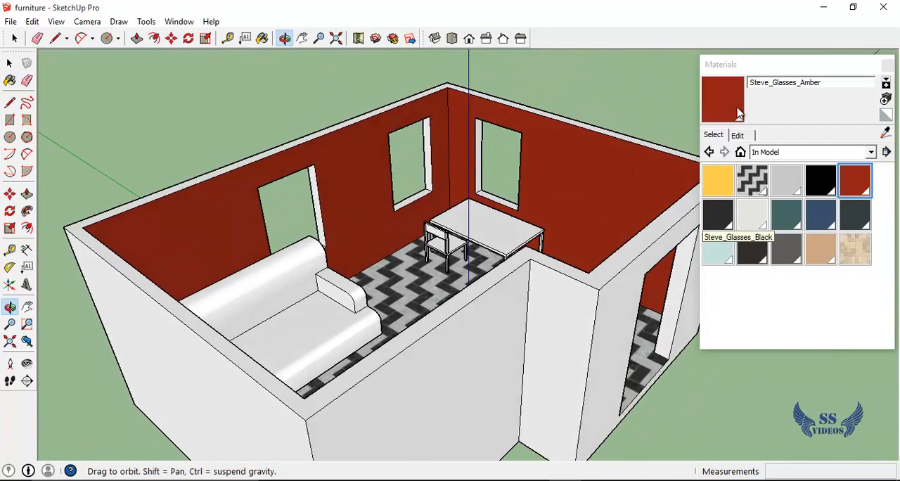
{"action": "left_click", "coordinate": [760, 64]}
Try filling all connected white outer wall faces with Steve_Glasses_Amber, review them from several sides, and undo that paint
{"action": "left_click_drag", "start_coordinate": [485, 204], "coordinate": [548, 261]}
{"action": "key", "text": "b"}
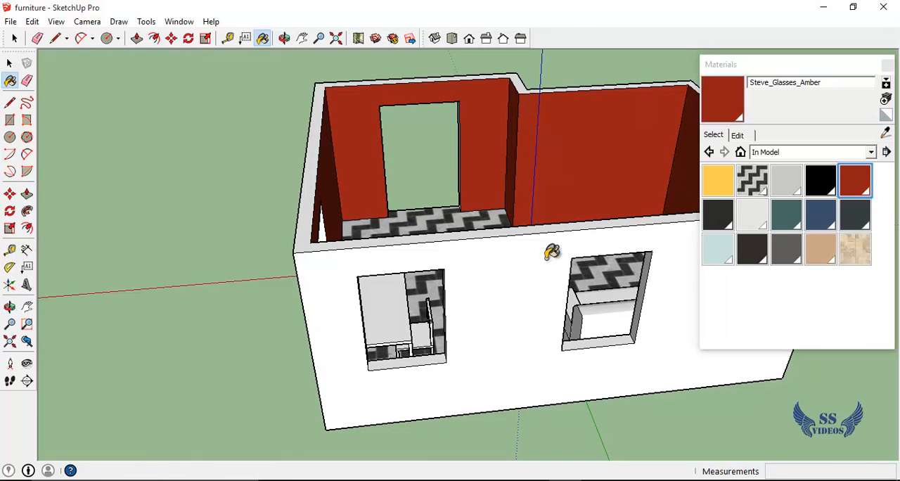
{"action": "left_click", "coordinate": [766, 68]}
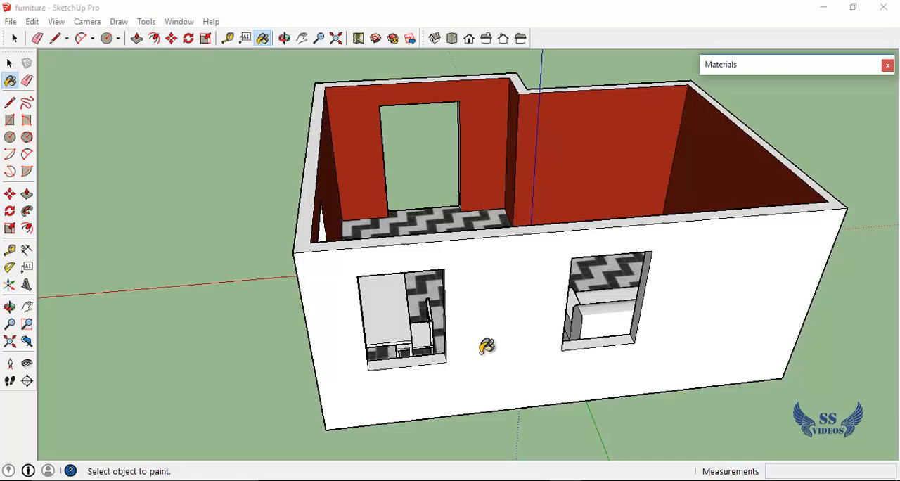
{"action": "key", "text": "ctrl"}
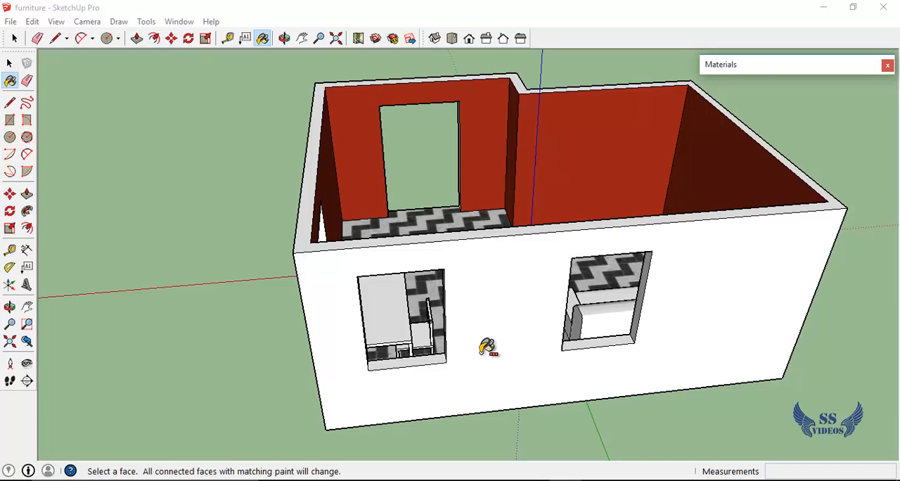
{"action": "left_click", "coordinate": [487, 347], "text": "ctrl"}
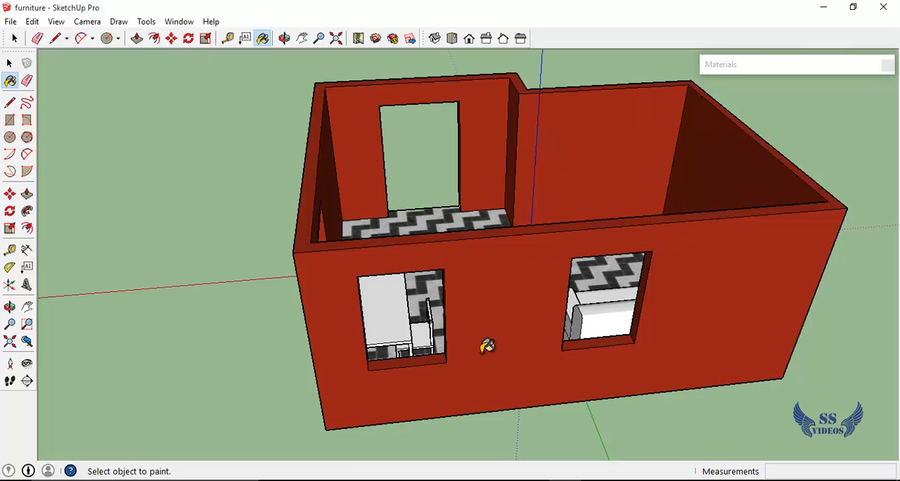
{"action": "key", "text": "o"}
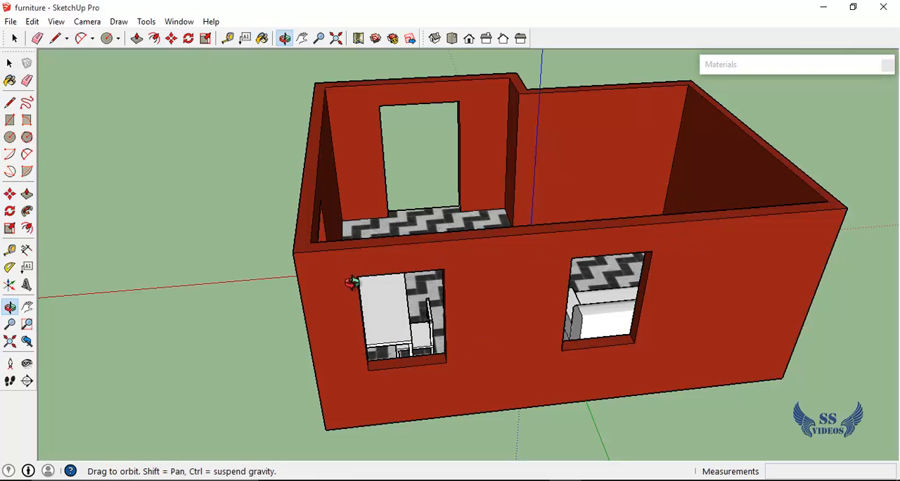
{"action": "left_click_drag", "start_coordinate": [356, 281], "coordinate": [515, 402]}
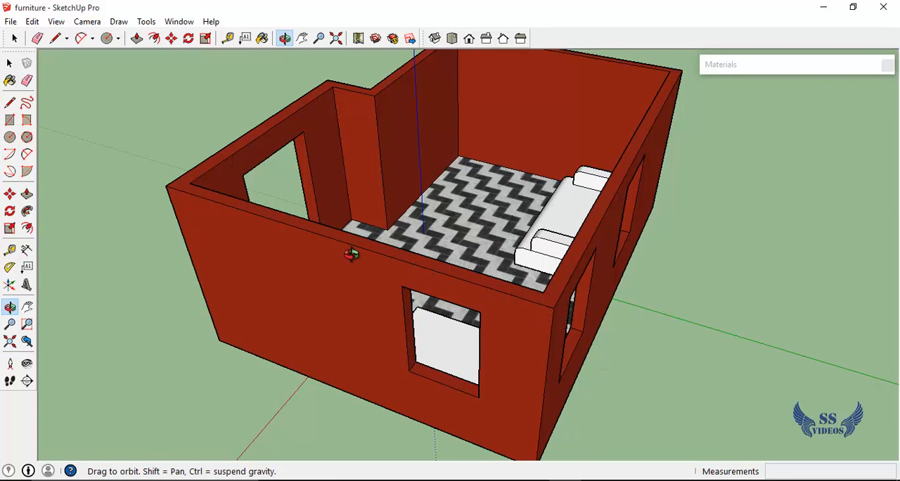
{"action": "left_click_drag", "start_coordinate": [617, 281], "coordinate": [321, 313]}
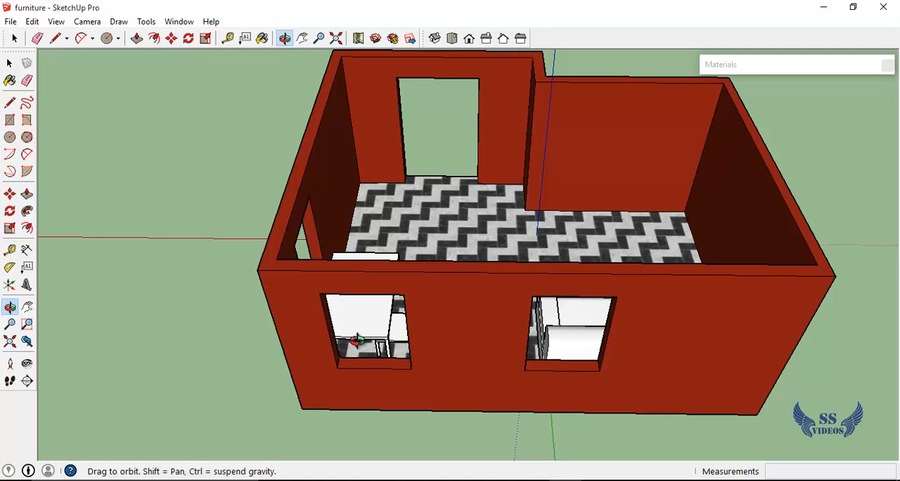
{"action": "key", "text": "ctrl+z"}
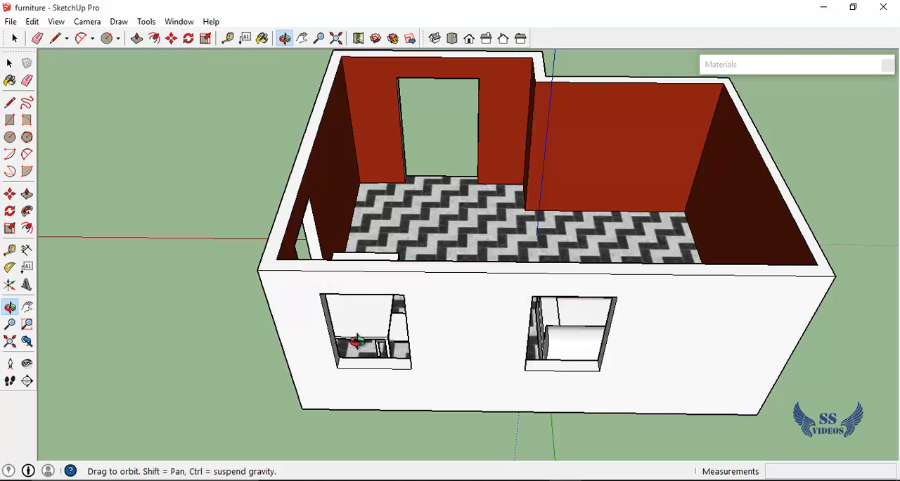
Undo the red paint on the interior walls
{"action": "key", "text": "h"}
{"action": "left_click_drag", "start_coordinate": [356, 339], "coordinate": [295, 384]}
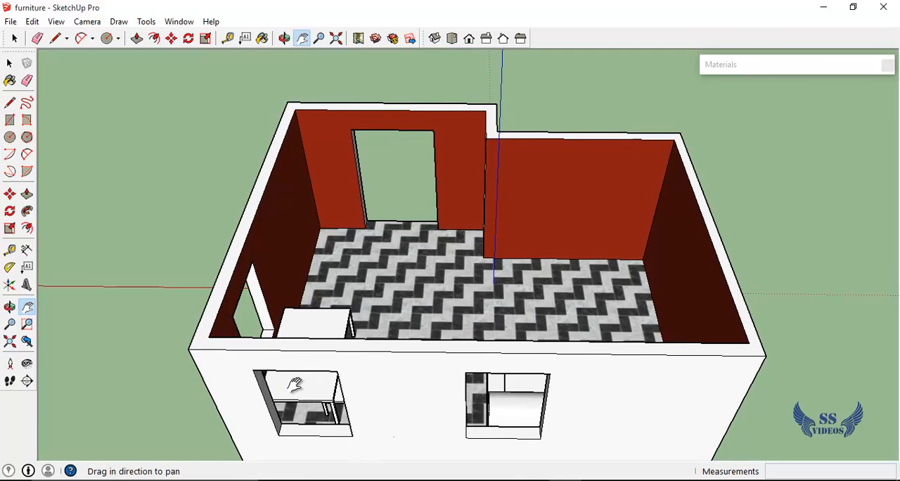
{"action": "key", "text": "ctrl+z"}
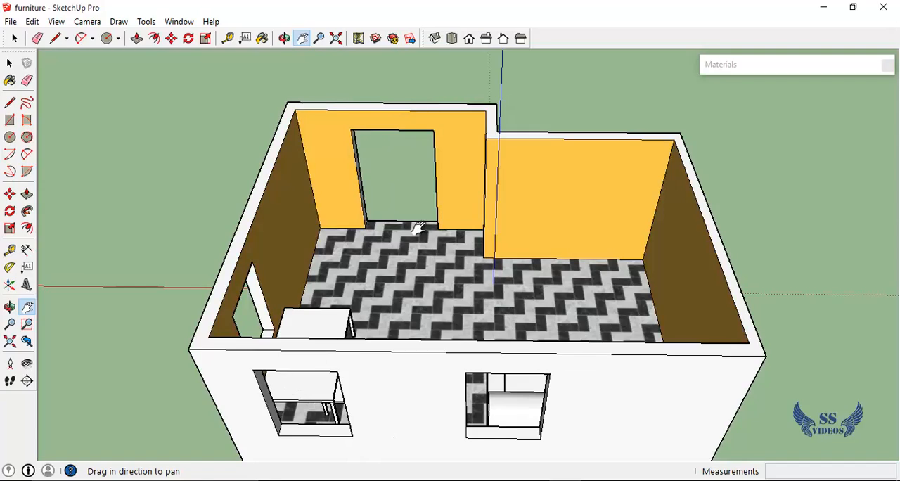
Repaint all connected yellow-orange interior wall faces with Steve_Glasses_Amber in a single fill
{"action": "key", "text": "o"}
{"action": "left_click_drag", "start_coordinate": [417, 232], "coordinate": [229, 207]}
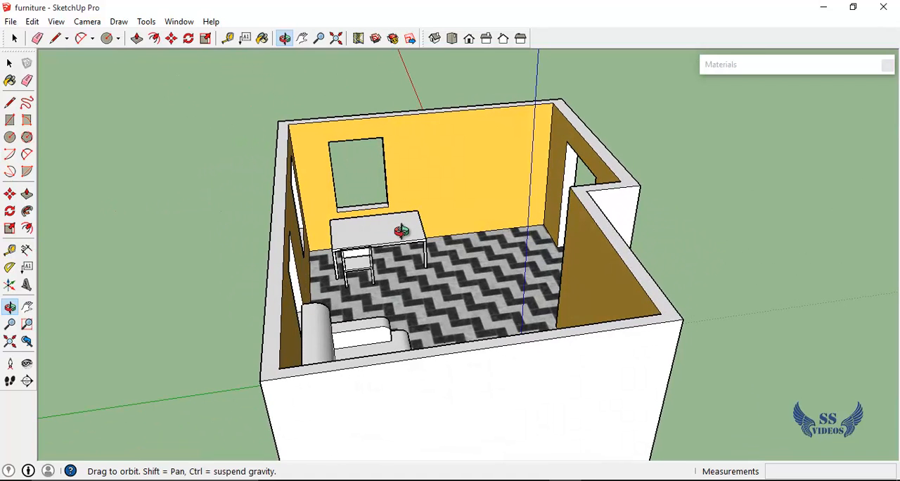
{"action": "key", "text": "space"}
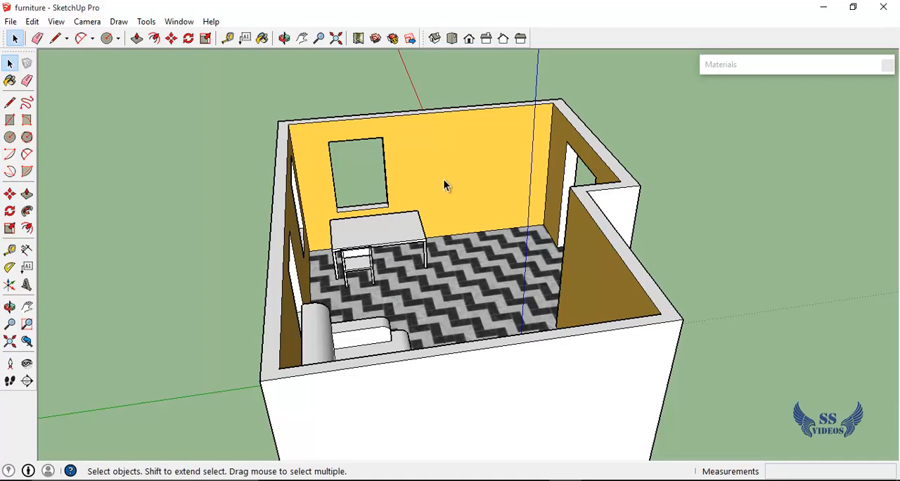
{"action": "left_click", "coordinate": [444, 184]}
{"action": "left_click", "coordinate": [588, 213]}
{"action": "key", "text": "b"}
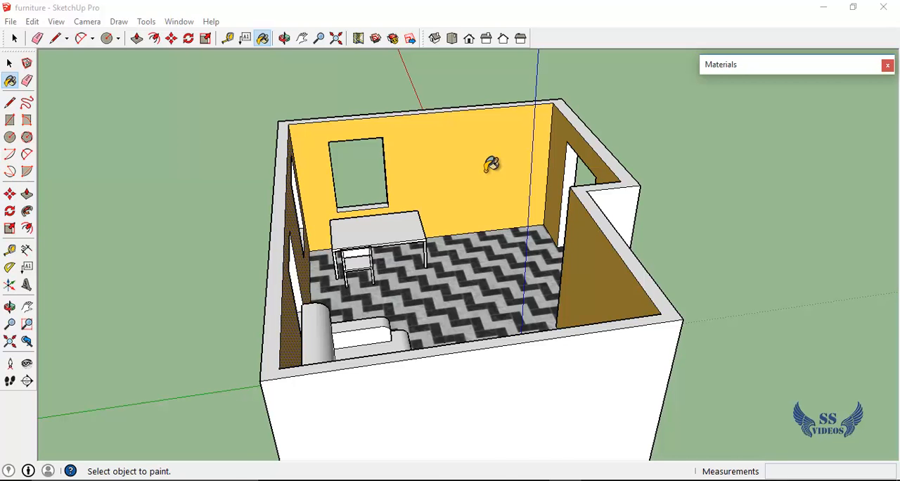
{"action": "middle_click_drag", "start_coordinate": [491, 164], "coordinate": [681, 159]}
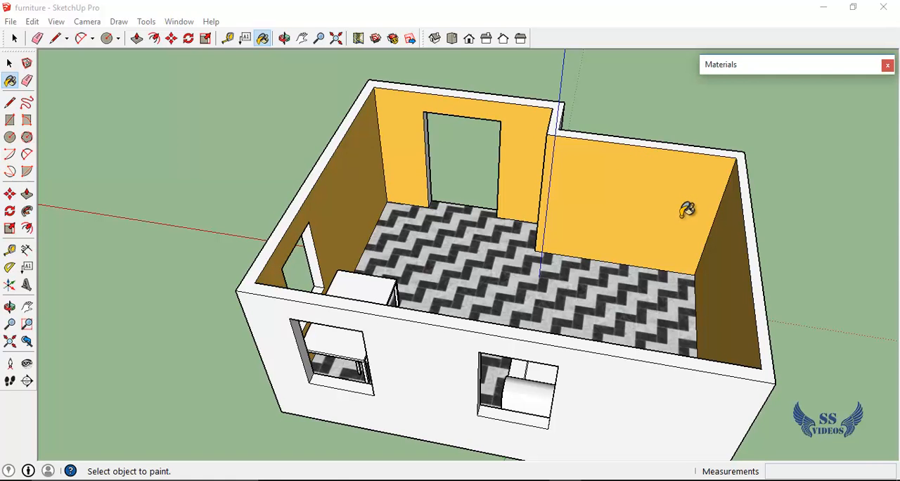
{"action": "key", "text": "ctrl"}
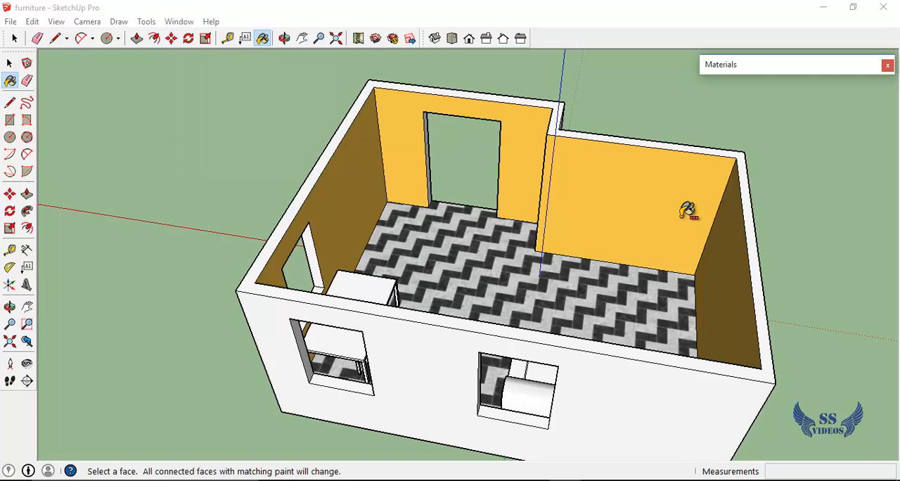
{"action": "left_click", "coordinate": [363, 180], "text": "ctrl"}
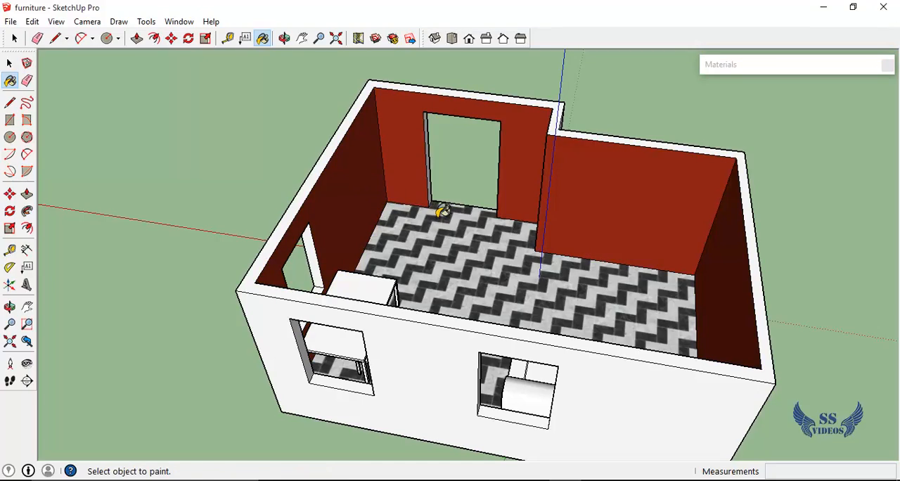
Try filling all connected white outer wall faces with Steve_Glasses_Amber and undo that paint
{"action": "key", "text": "o"}
{"action": "left_click_drag", "start_coordinate": [440, 209], "coordinate": [604, 229]}
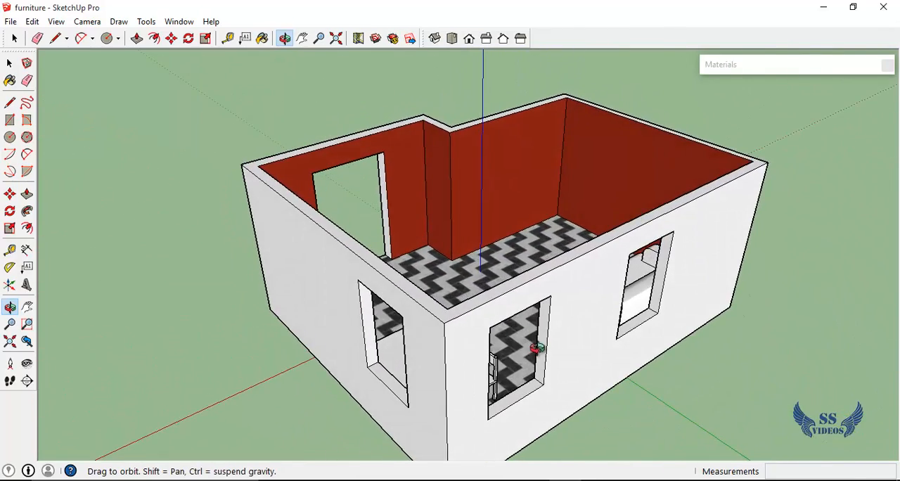
{"action": "key", "text": "b"}
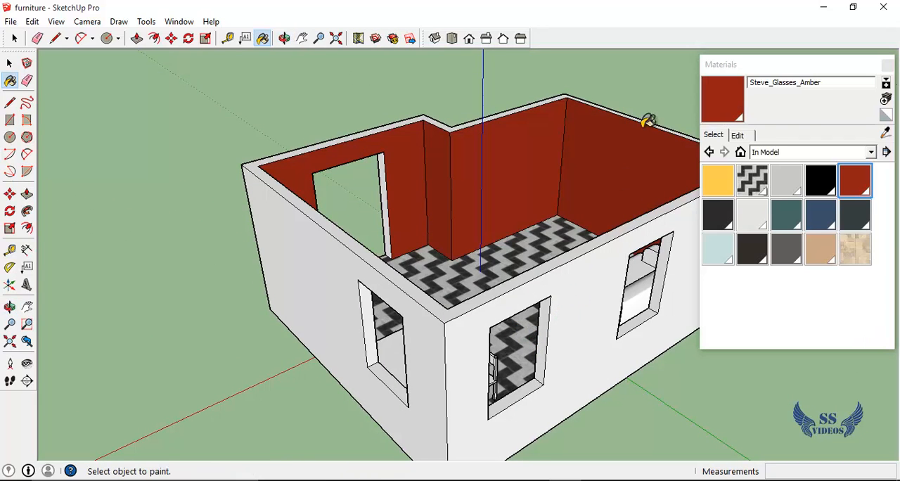
{"action": "left_click", "coordinate": [591, 303], "text": "ctrl"}
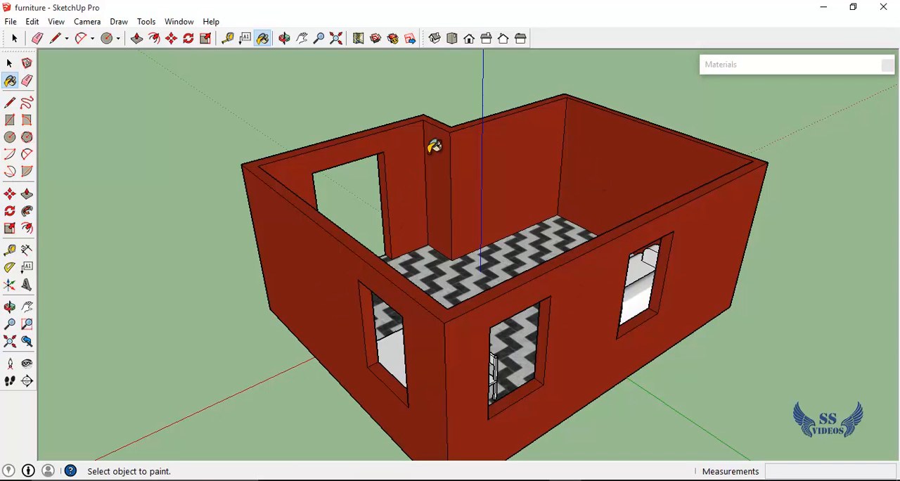
{"action": "left_click", "coordinate": [539, 171], "text": "ctrl"}
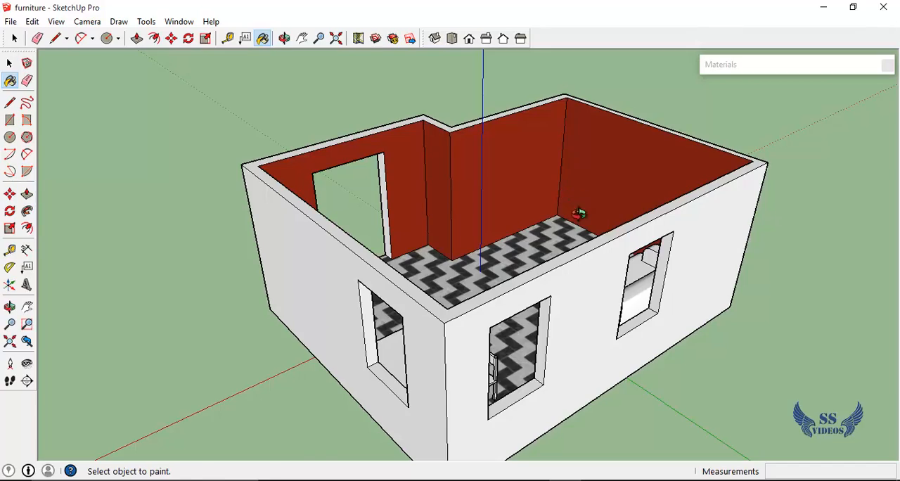
Try the Steve_Glasses_Amber fill on the connected white outer walls again and inspect the room from the doorway side
{"action": "middle_click_drag", "start_coordinate": [579, 213], "coordinate": [614, 200]}
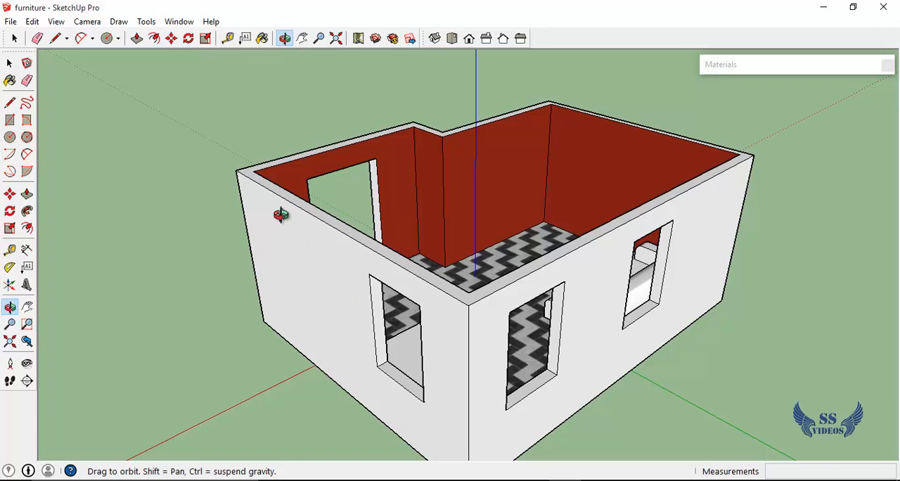
{"action": "key", "text": "b"}
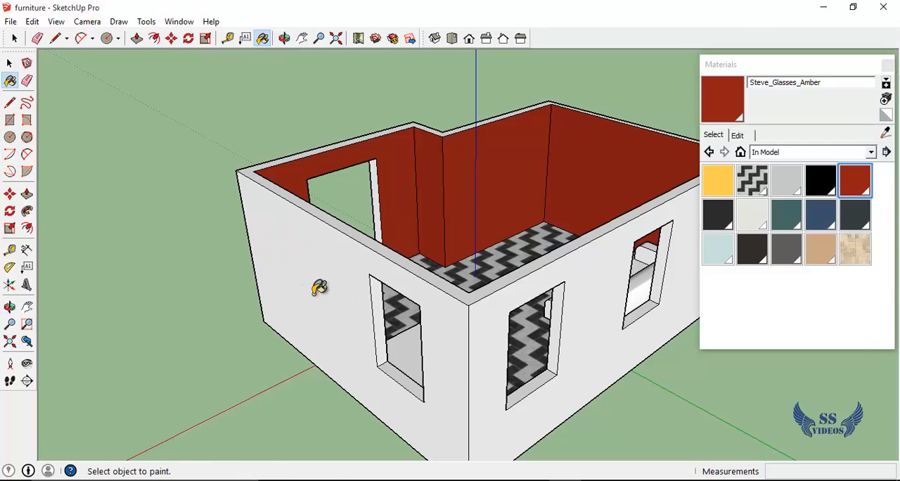
{"action": "left_click", "coordinate": [459, 344], "text": "ctrl"}
{"action": "left_click", "coordinate": [717, 65]}
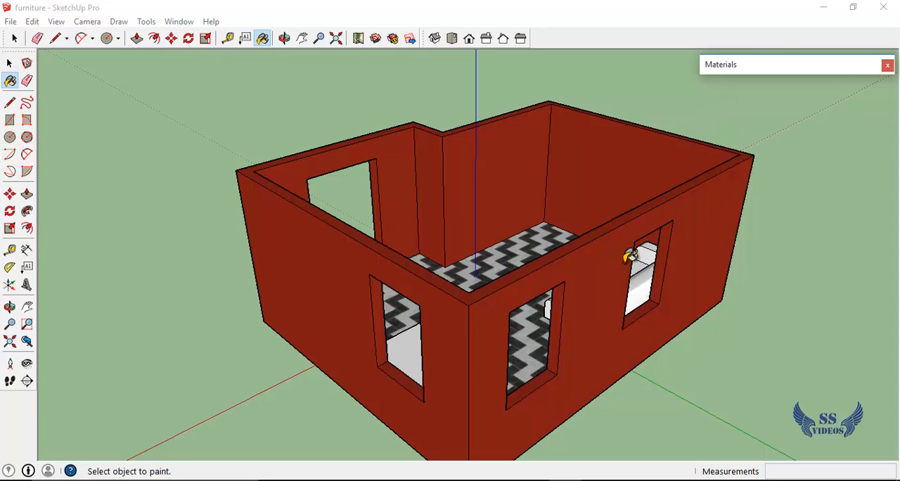
{"action": "key", "text": "o"}
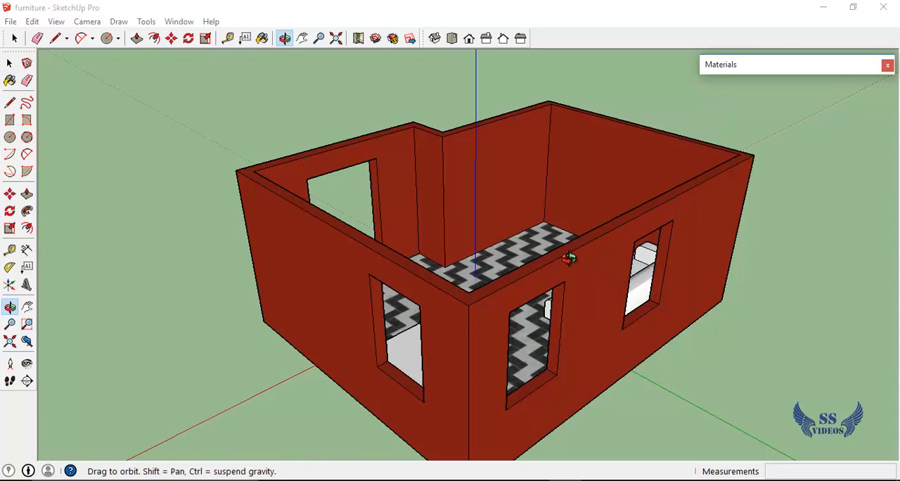
{"action": "left_click_drag", "start_coordinate": [569, 259], "coordinate": [68, 337]}
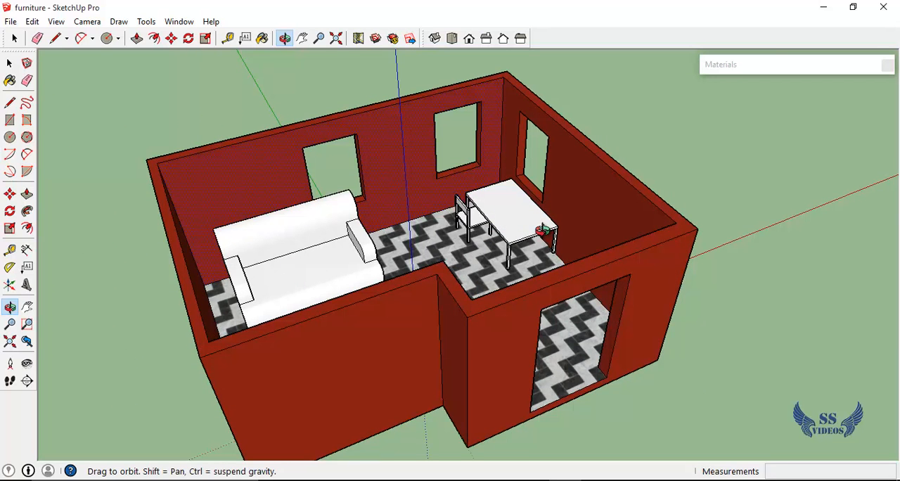
{"action": "scroll", "coordinate": [491, 212], "scroll_direction": "up", "scroll_amount": 5}
{"action": "scroll", "coordinate": [490, 212], "scroll_direction": "down", "scroll_amount": 5}
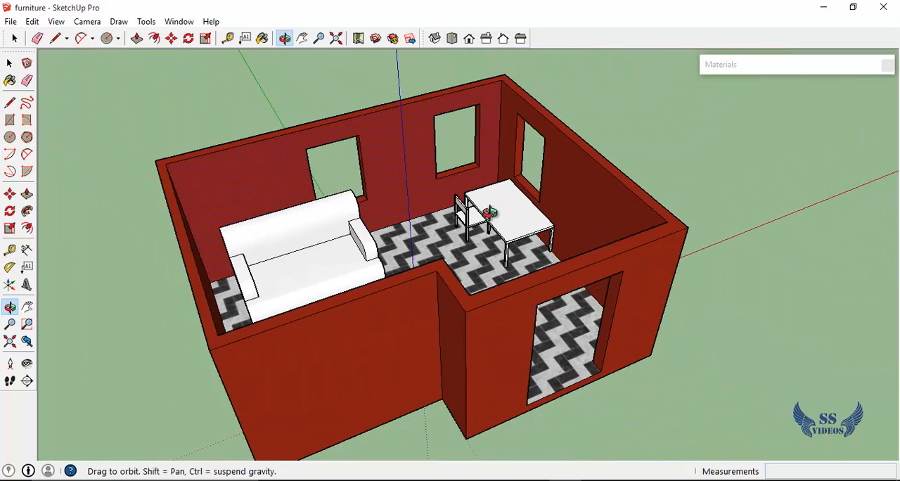
Select the chair, table, sofa and an outer wall face in turn to check which are separate objects
{"action": "left_click", "coordinate": [10, 63]}
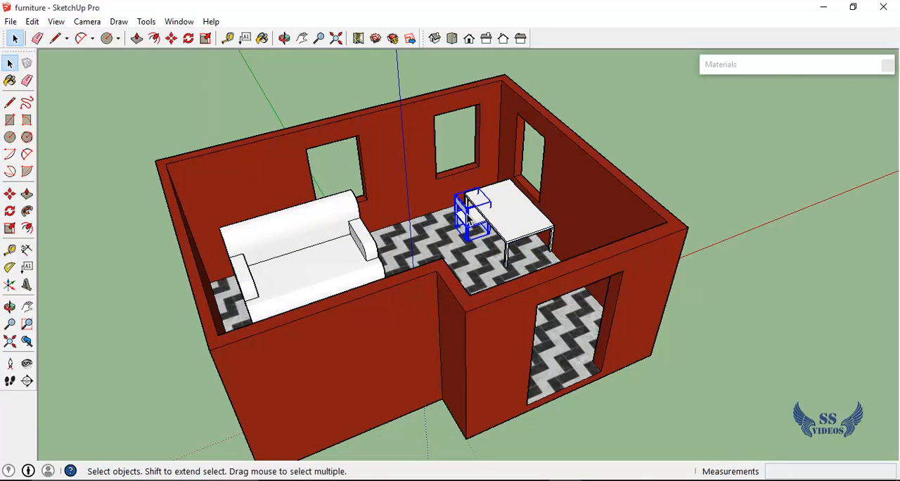
{"action": "left_click", "coordinate": [515, 227]}
{"action": "left_click", "coordinate": [331, 243]}
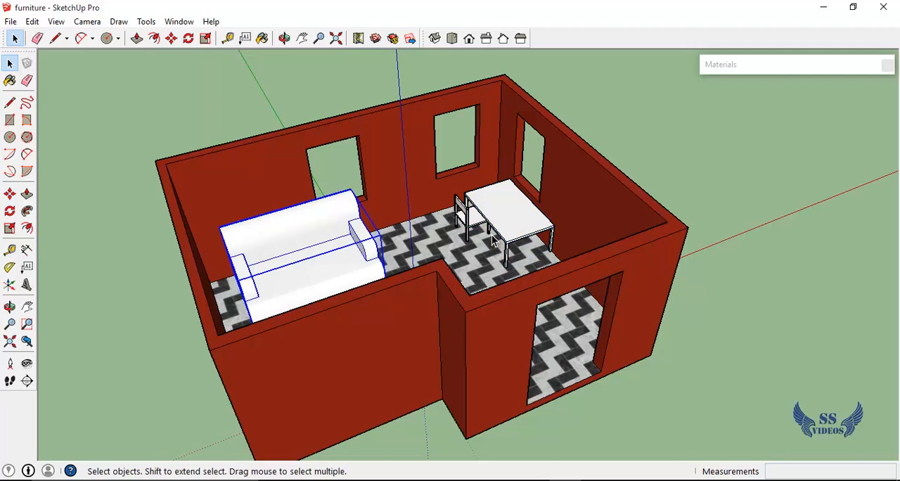
{"action": "scroll", "coordinate": [455, 227], "scroll_direction": "up", "scroll_amount": 5}
{"action": "scroll", "coordinate": [455, 232], "scroll_direction": "down", "scroll_amount": 7}
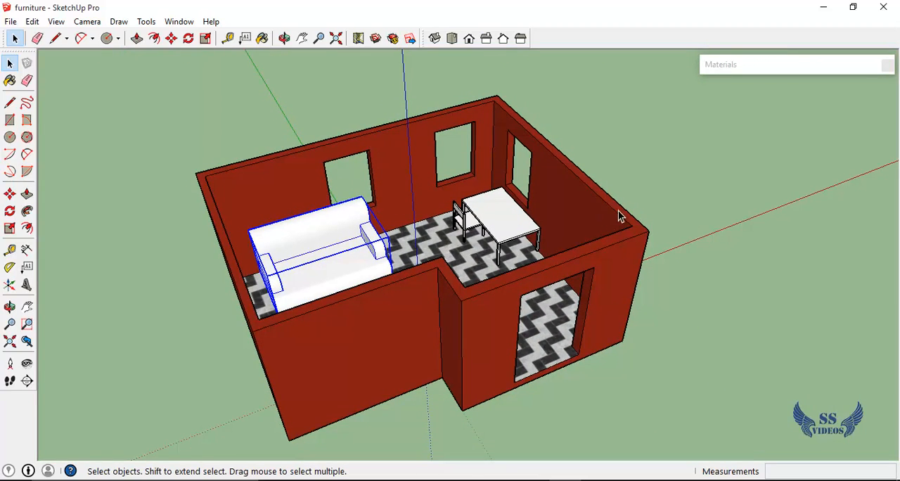
{"action": "left_click", "coordinate": [602, 222]}
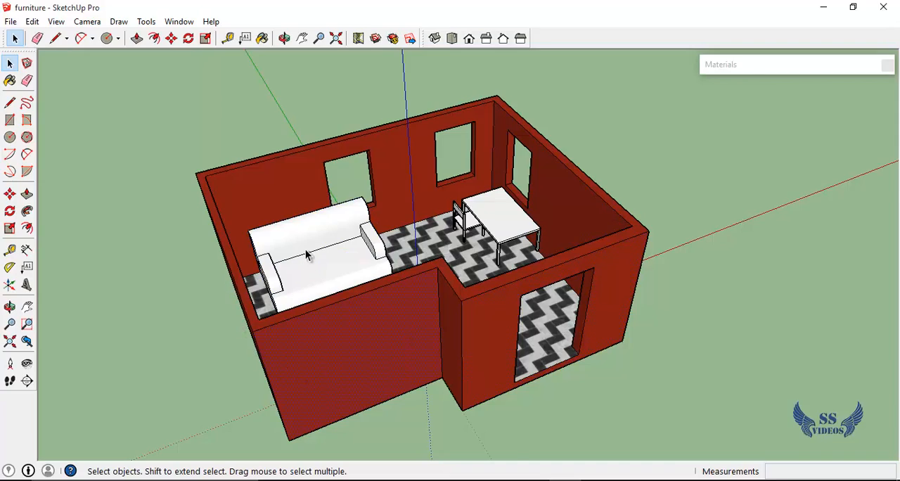
{"action": "scroll", "coordinate": [307, 256], "scroll_direction": "up", "scroll_amount": 4}
{"action": "scroll", "coordinate": [306, 255], "scroll_direction": "down", "scroll_amount": 3}
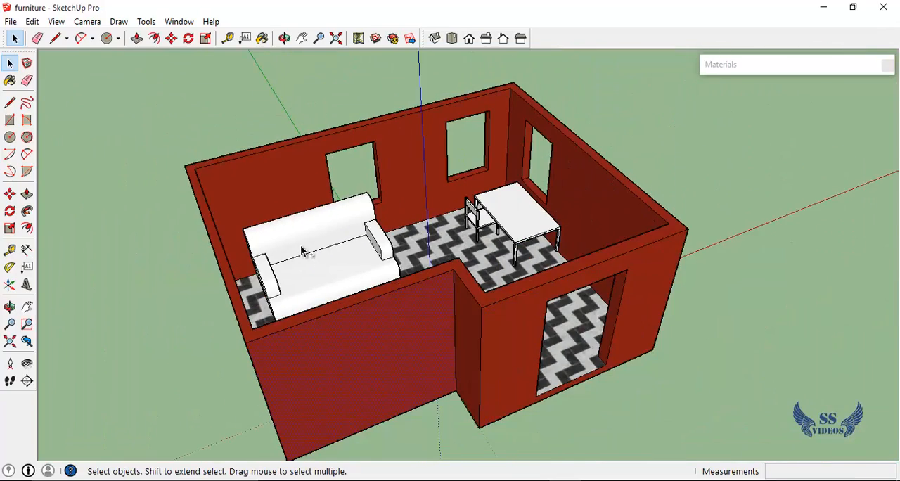
Undo the red paint on the outer walls, window reveals and wall tops
{"action": "scroll", "coordinate": [338, 247], "scroll_direction": "up", "scroll_amount": 5}
{"action": "scroll", "coordinate": [532, 232], "scroll_direction": "down", "scroll_amount": 2}
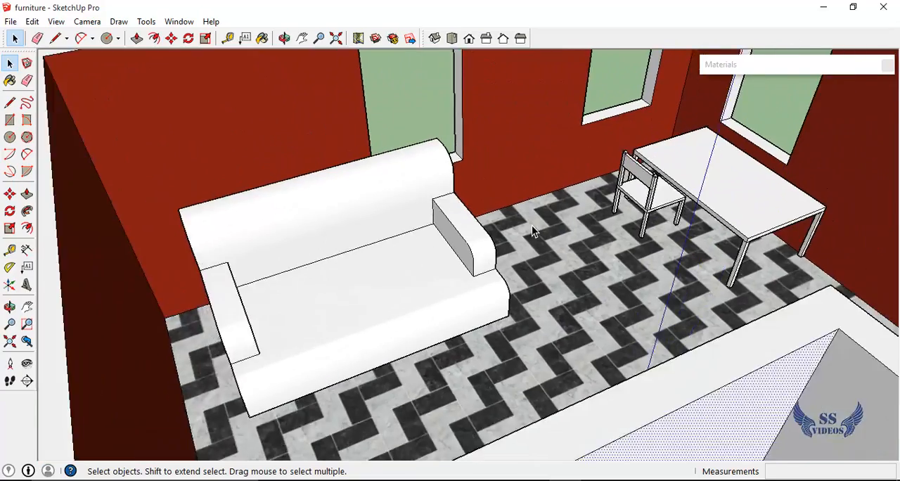
{"action": "scroll", "coordinate": [532, 229], "scroll_direction": "down", "scroll_amount": 3}
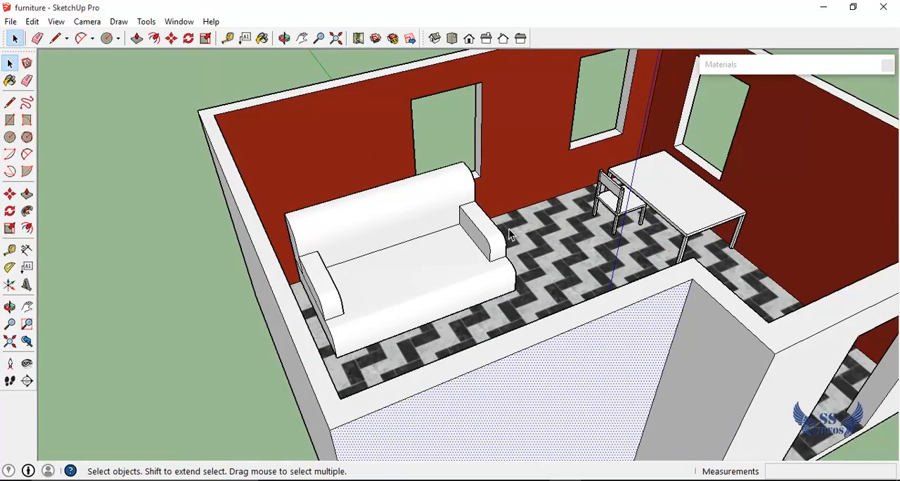
{"action": "middle_click_drag", "start_coordinate": [510, 236], "coordinate": [416, 235]}
{"action": "scroll", "coordinate": [415, 236], "scroll_direction": "up", "scroll_amount": 5}
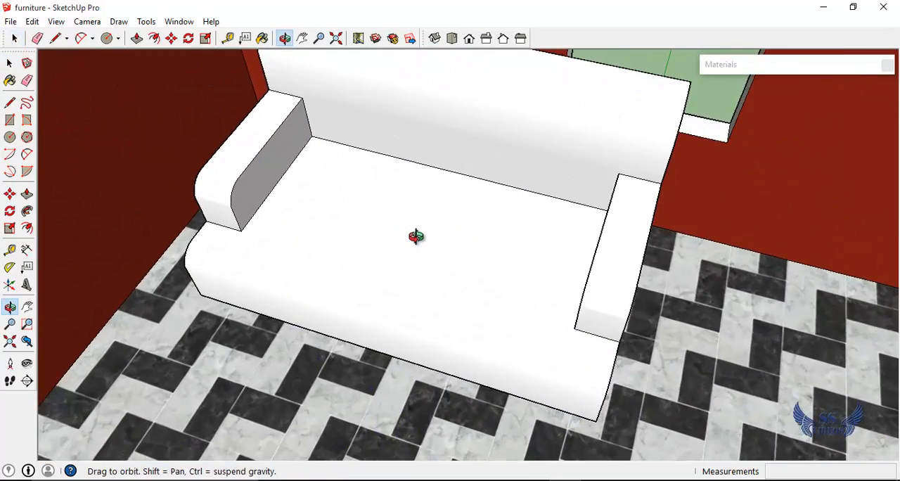
{"action": "scroll", "coordinate": [415, 237], "scroll_direction": "down", "scroll_amount": 2}
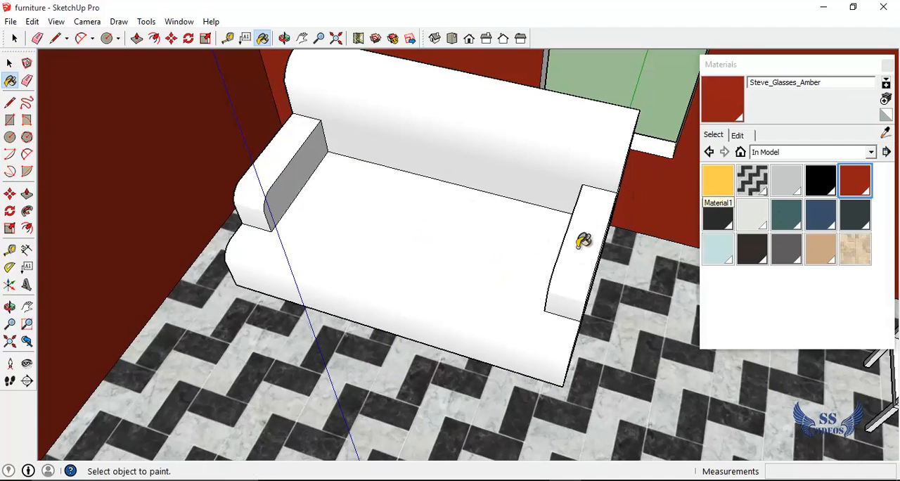
Try painting the whole sofa group with Textile_Leaves_Green from the Carpet and Textiles collection
{"action": "left_click", "coordinate": [873, 153]}
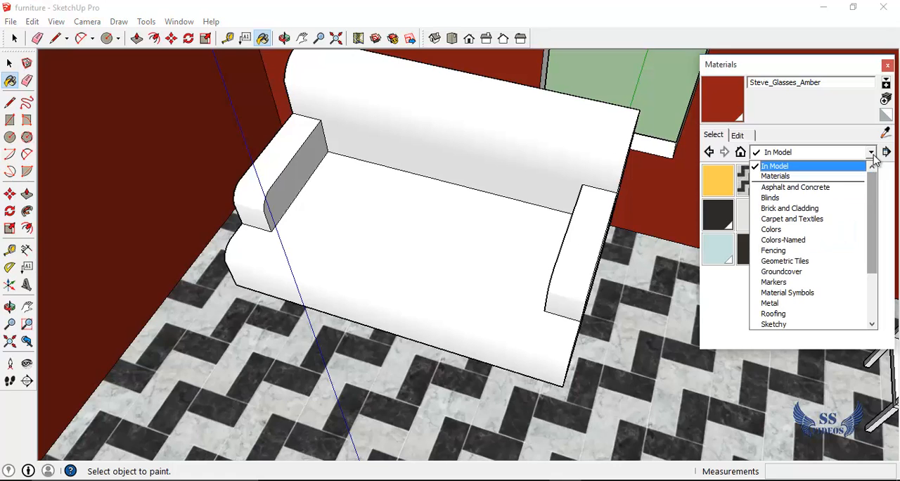
{"action": "left_click", "coordinate": [820, 223]}
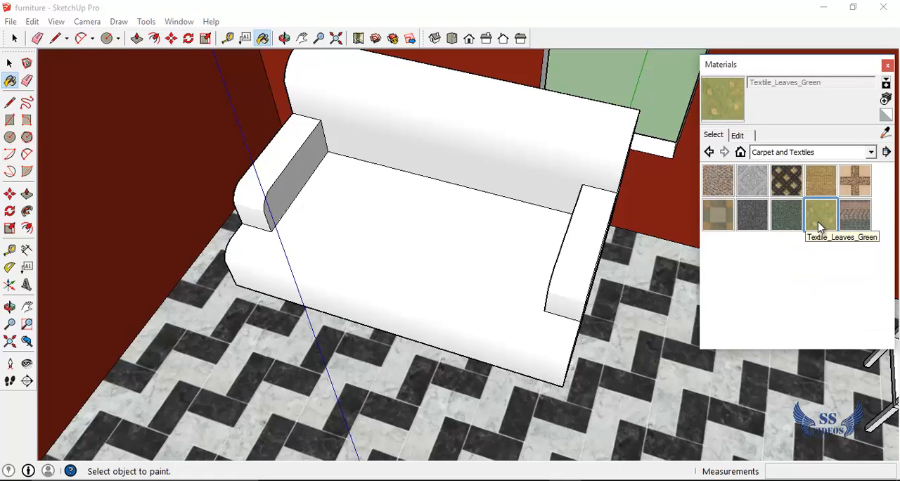
{"action": "key", "text": "space"}
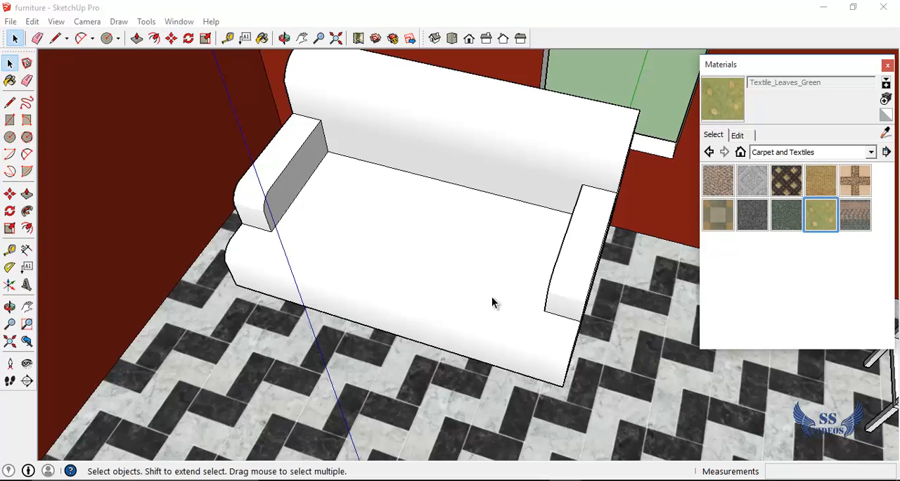
{"action": "left_click", "coordinate": [437, 273]}
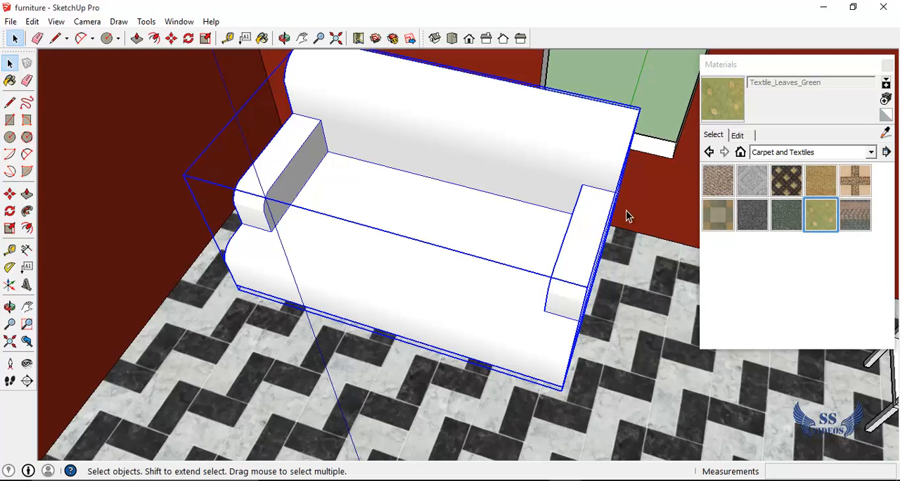
{"action": "left_click", "coordinate": [818, 215]}
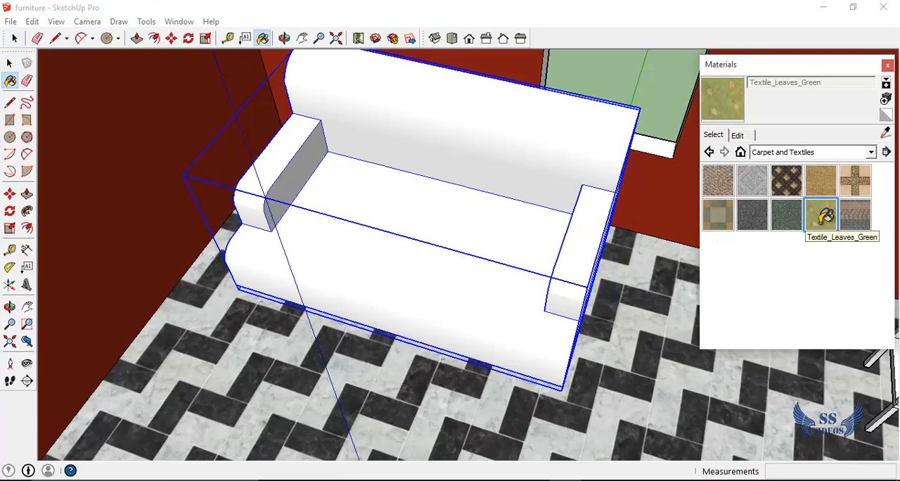
{"action": "left_click", "coordinate": [534, 238]}
{"action": "scroll", "coordinate": [533, 300], "scroll_direction": "up", "scroll_amount": 3}
{"action": "scroll", "coordinate": [533, 298], "scroll_direction": "down", "scroll_amount": 3}
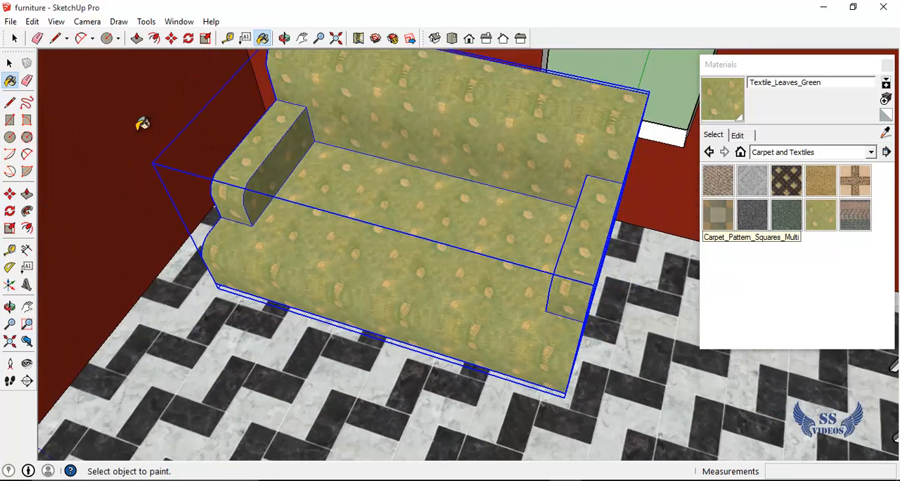
Undo the fabric paint on the sofa and open the sofa group for editing
{"action": "key", "text": "space"}
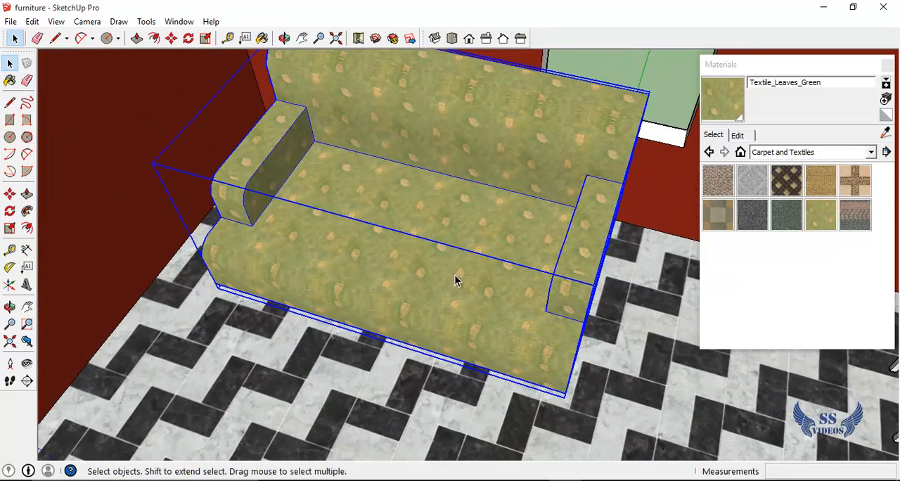
{"action": "key", "text": "ctrl+z"}
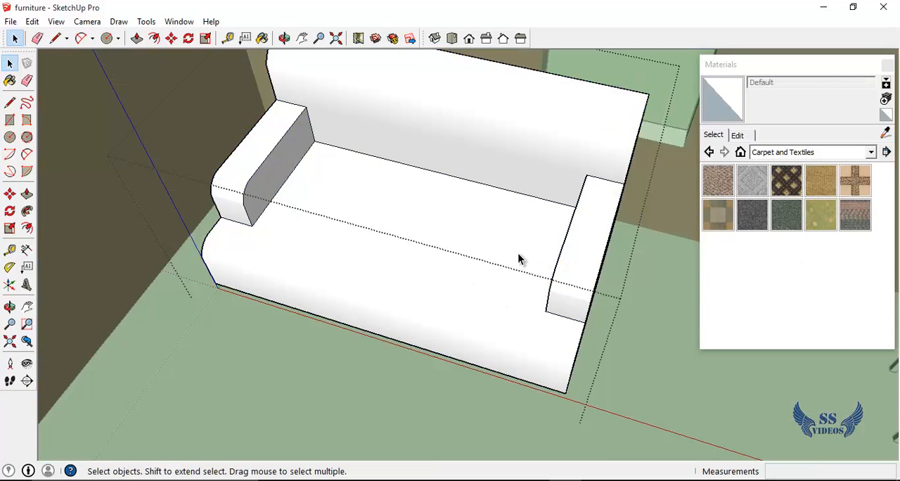
Try painting the sofa's seat, backrest and both armrests with Textile_Leaves_Green one face at a time
{"action": "scroll", "coordinate": [518, 255], "scroll_direction": "up", "scroll_amount": 4}
{"action": "scroll", "coordinate": [517, 257], "scroll_direction": "down", "scroll_amount": 4}
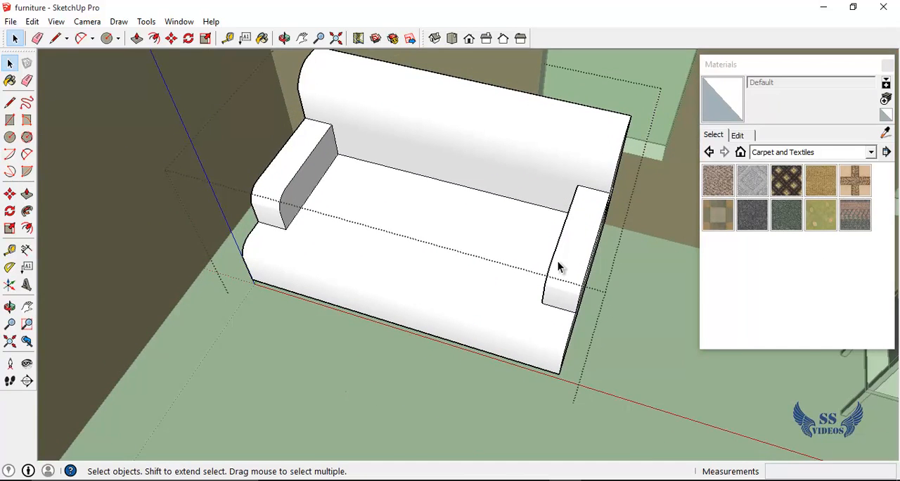
{"action": "middle_click_drag", "start_coordinate": [558, 265], "coordinate": [458, 165]}
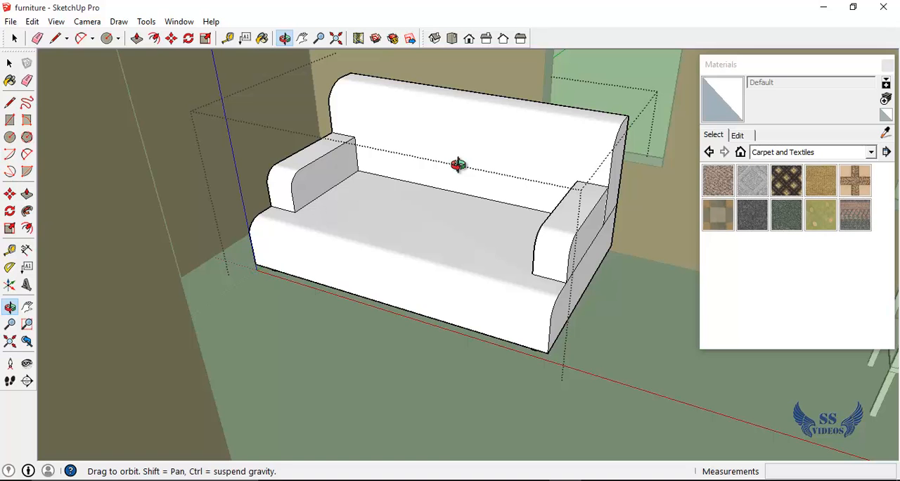
{"action": "middle_click_drag", "start_coordinate": [458, 174], "coordinate": [458, 175]}
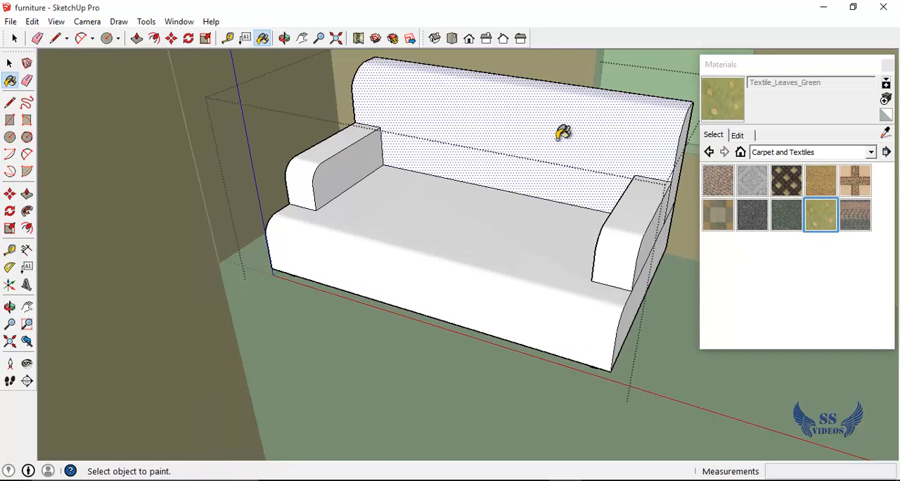
{"action": "left_click", "coordinate": [563, 133]}
{"action": "left_click", "coordinate": [499, 246]}
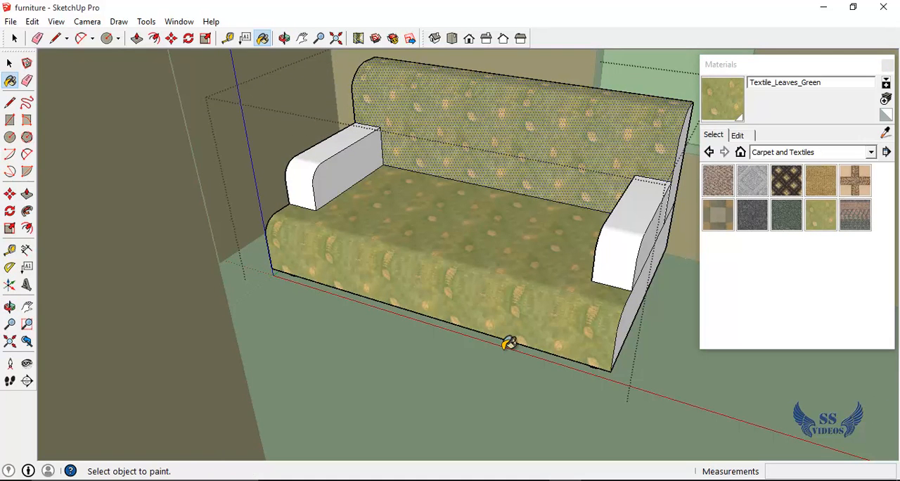
{"action": "left_click", "coordinate": [626, 241]}
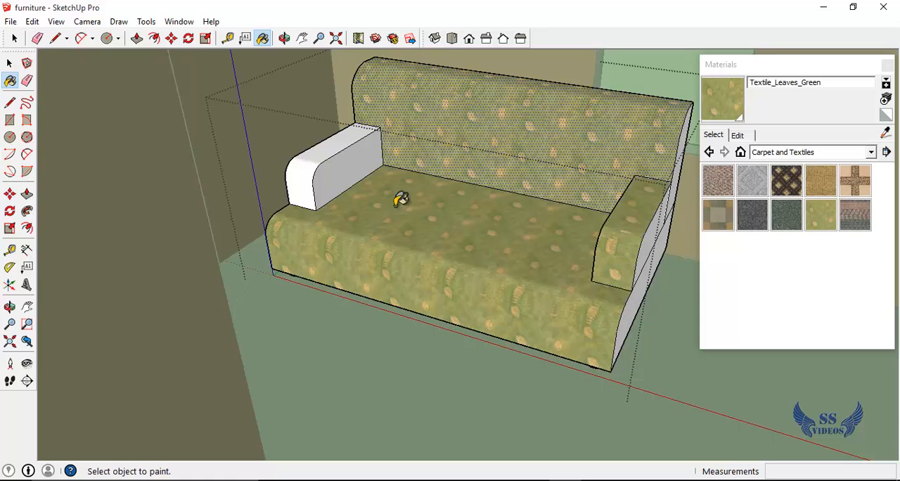
{"action": "left_click", "coordinate": [333, 148]}
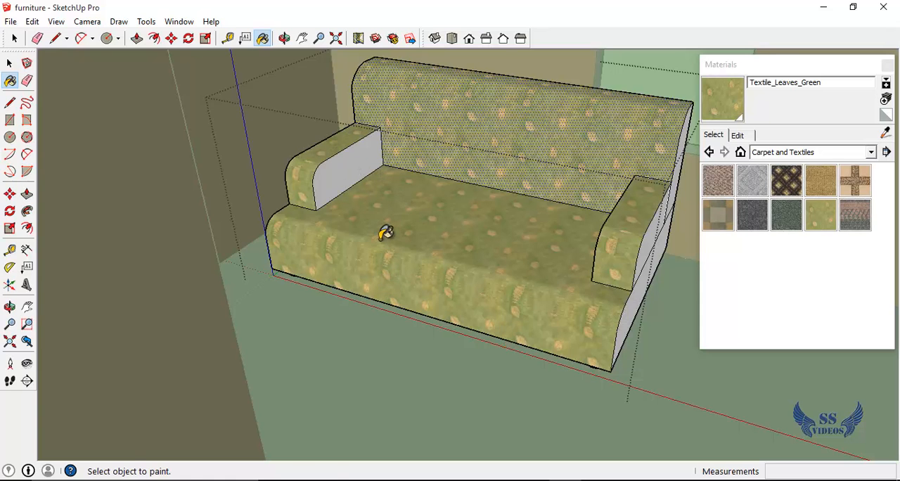
Undo the face-by-face fabric paint on the sofa
{"action": "key", "text": "ctrl+z"}
{"action": "key", "text": "ctrl+z"}
{"action": "key", "text": "ctrl+z"}
{"action": "key", "text": "ctrl+z"}
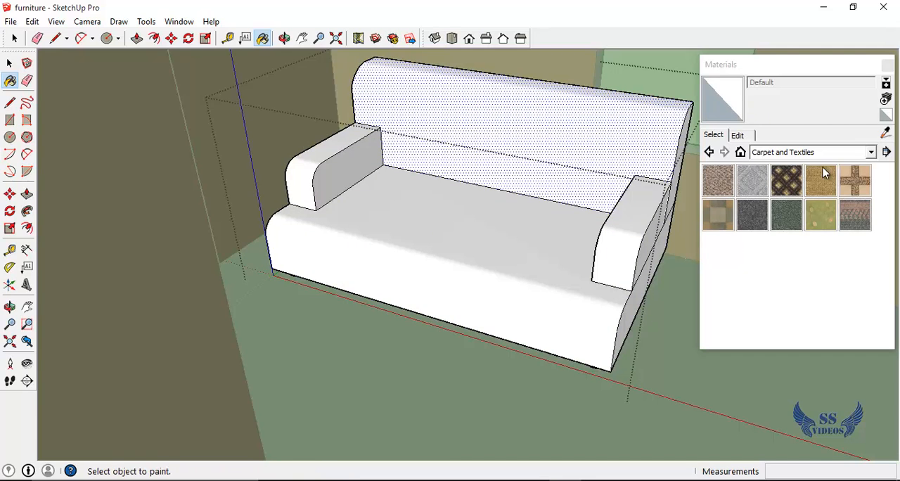
Paint all connected faces of the sofa with Textile_Leaves_Green at once, and close the sofa group
{"action": "left_click", "coordinate": [816, 224]}
{"action": "left_click", "coordinate": [516, 231], "text": "ctrl"}
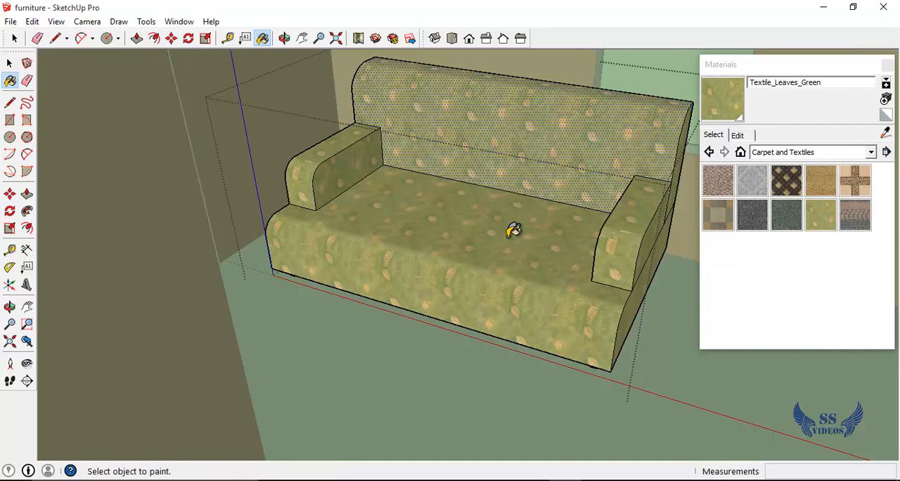
{"action": "left_click", "coordinate": [811, 68]}
{"action": "scroll", "coordinate": [735, 181], "scroll_direction": "down", "scroll_amount": 5}
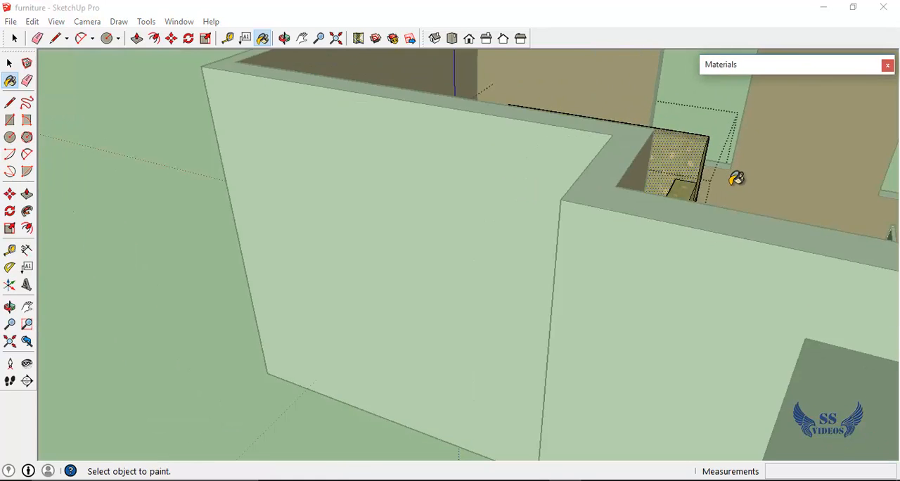
{"action": "scroll", "coordinate": [735, 183], "scroll_direction": "up", "scroll_amount": 5}
{"action": "scroll", "coordinate": [736, 183], "scroll_direction": "up", "scroll_amount": 3}
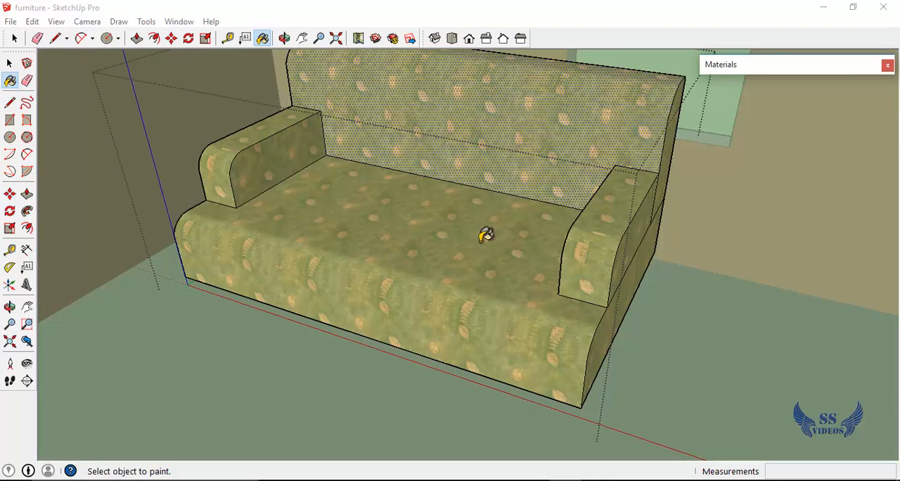
{"action": "left_click", "coordinate": [11, 66]}
{"action": "scroll", "coordinate": [830, 216], "scroll_direction": "down", "scroll_amount": 3}
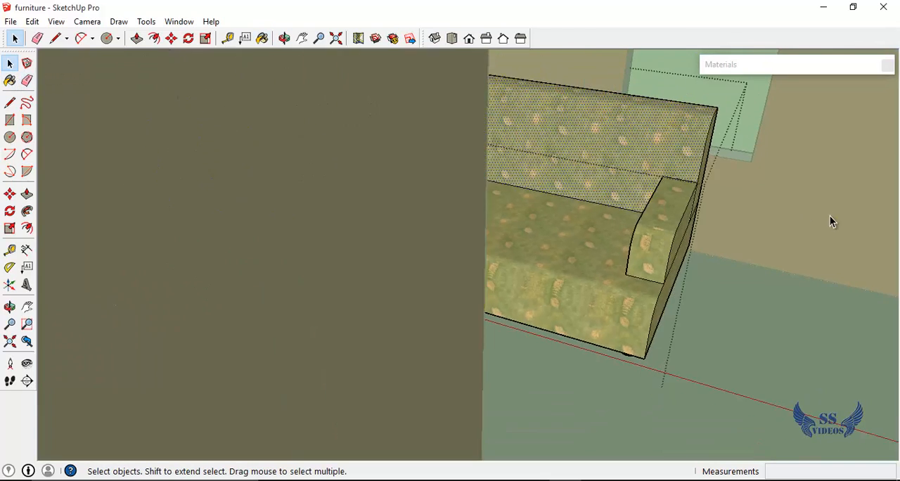
{"action": "middle_click_drag", "start_coordinate": [770, 221], "coordinate": [644, 272]}
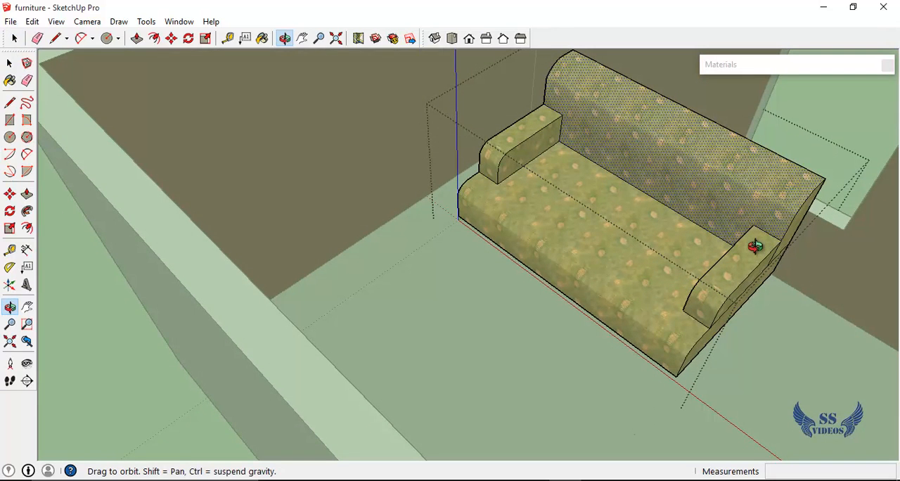
{"action": "key", "text": "space"}
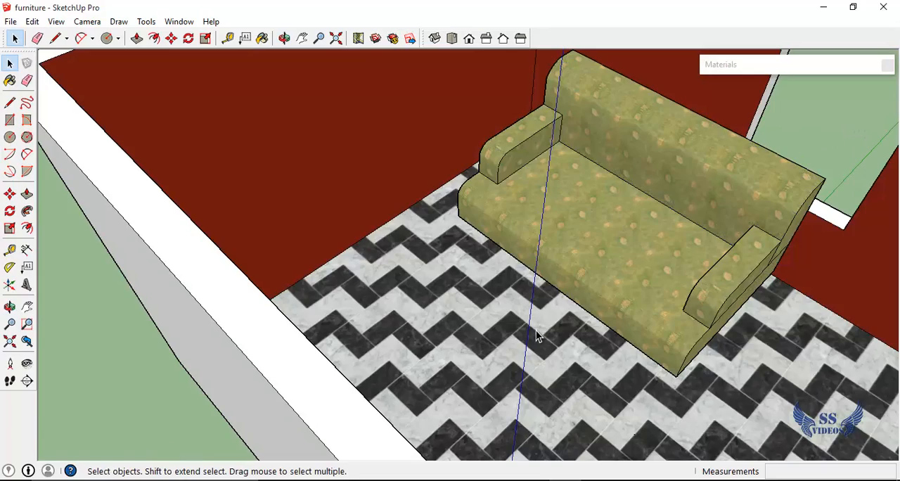
Open the chair group beside the table for editing
{"action": "key", "text": "h"}
{"action": "left_click_drag", "start_coordinate": [570, 337], "coordinate": [682, 292]}
{"action": "key", "text": "o"}
{"action": "scroll", "coordinate": [682, 292], "scroll_direction": "up", "scroll_amount": 10}
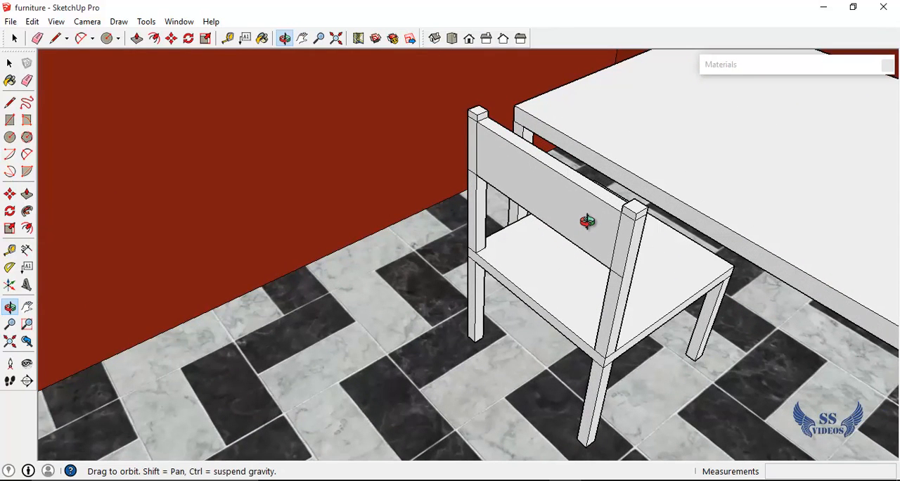
{"action": "key", "text": "space"}
{"action": "left_click", "coordinate": [590, 227]}
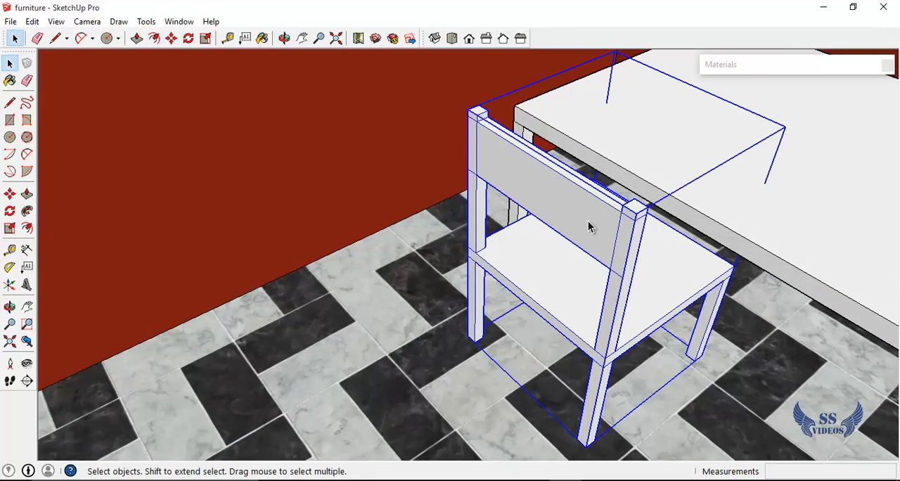
{"action": "double_click", "coordinate": [590, 227]}
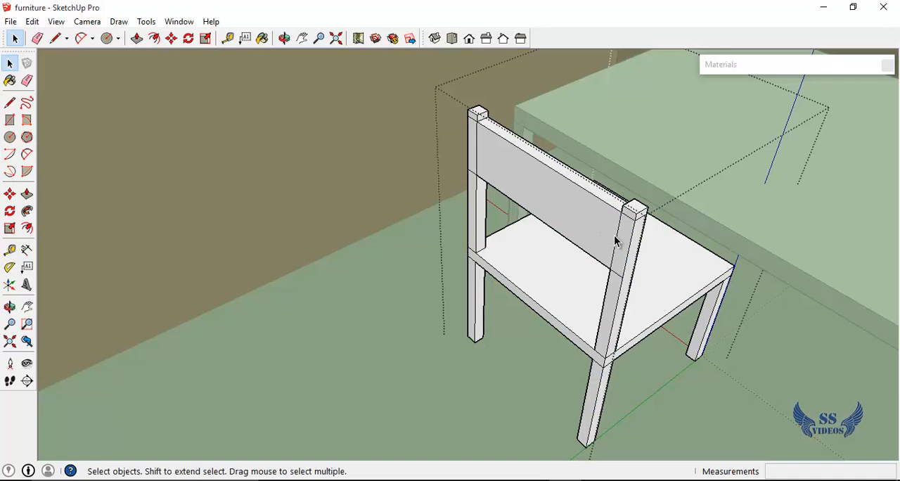
Paint the top and two side edges of the chair seat with Wood_Cherry_Original from the Wood collection
{"action": "left_click", "coordinate": [853, 65]}
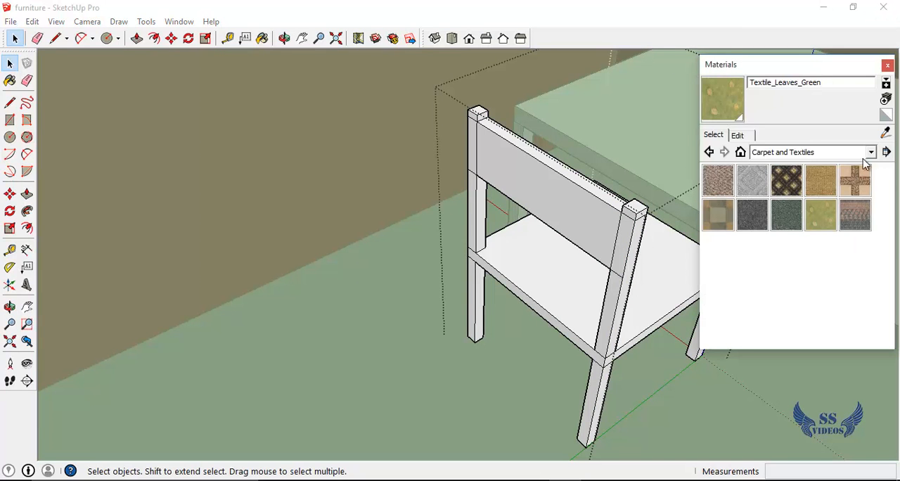
{"action": "left_click", "coordinate": [811, 149]}
{"action": "scroll", "coordinate": [799, 282], "scroll_direction": "down", "scroll_amount": 1}
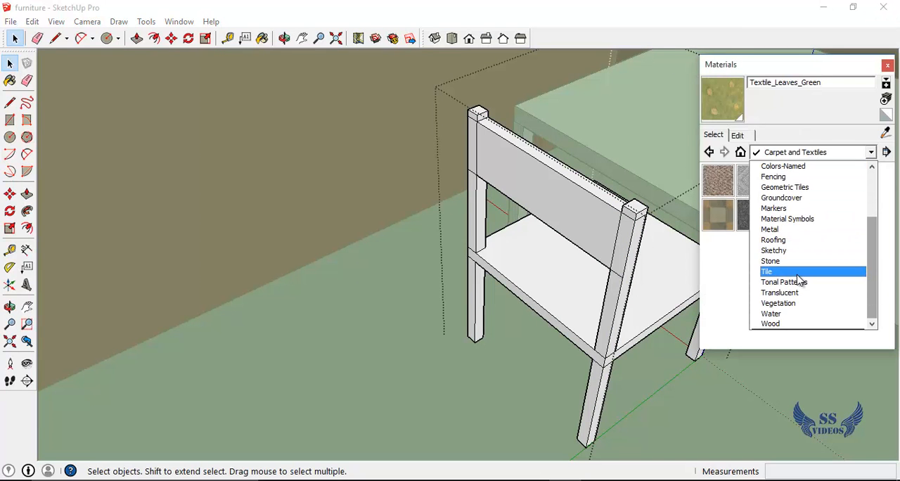
{"action": "left_click", "coordinate": [787, 323]}
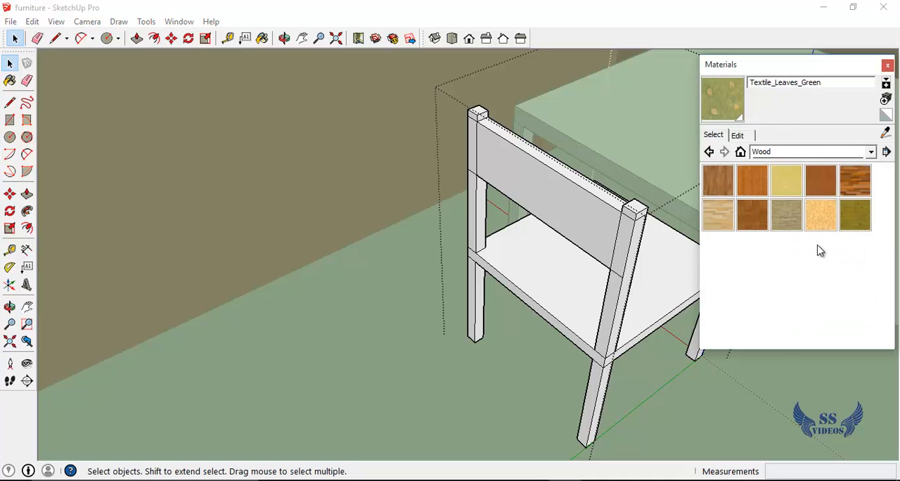
{"action": "left_click", "coordinate": [822, 182]}
{"action": "scroll", "coordinate": [655, 315], "scroll_direction": "up", "scroll_amount": 5}
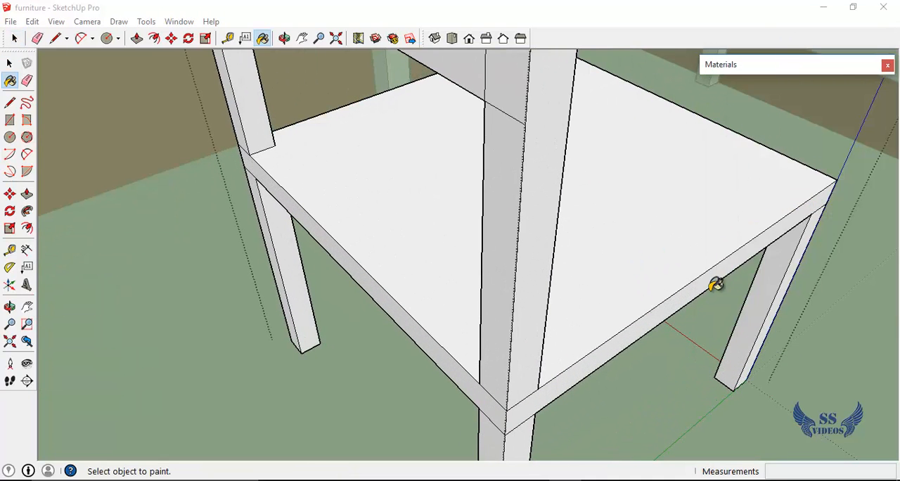
{"action": "middle_click_drag", "start_coordinate": [703, 289], "coordinate": [603, 247]}
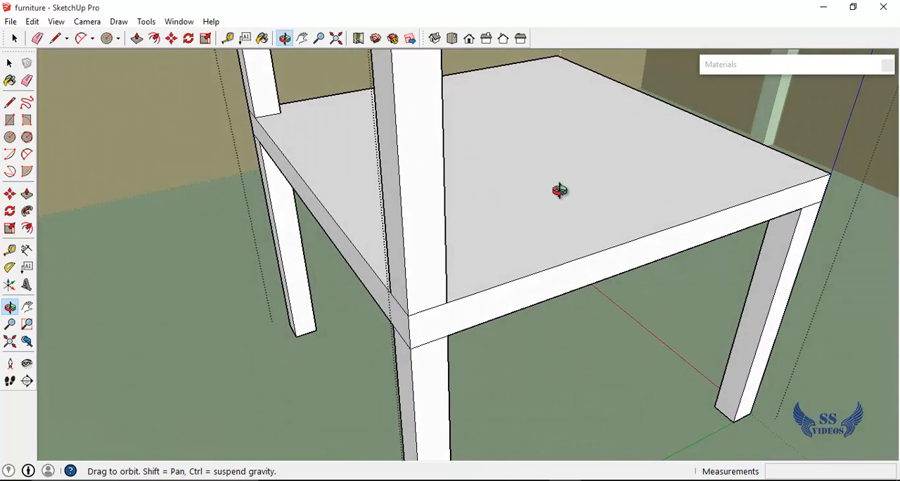
{"action": "key", "text": "b"}
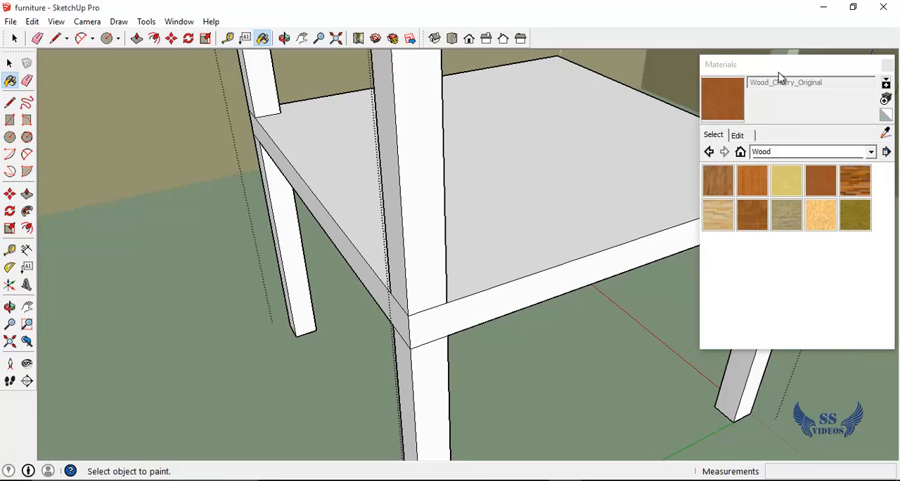
{"action": "left_click", "coordinate": [567, 209]}
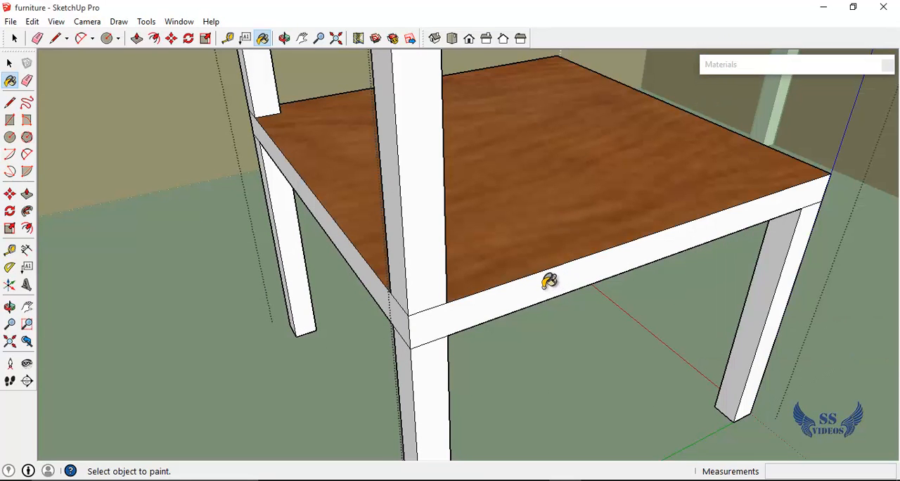
{"action": "left_click", "coordinate": [542, 294]}
{"action": "left_click", "coordinate": [366, 271]}
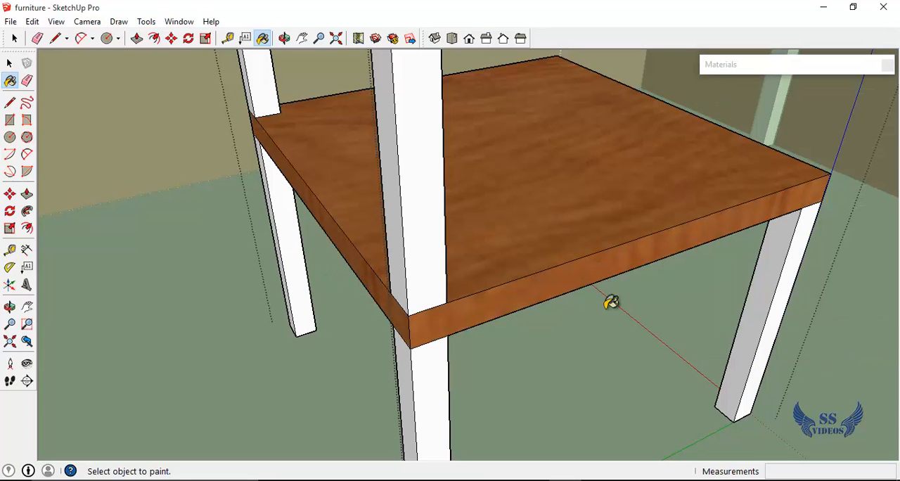
{"action": "key", "text": "p"}
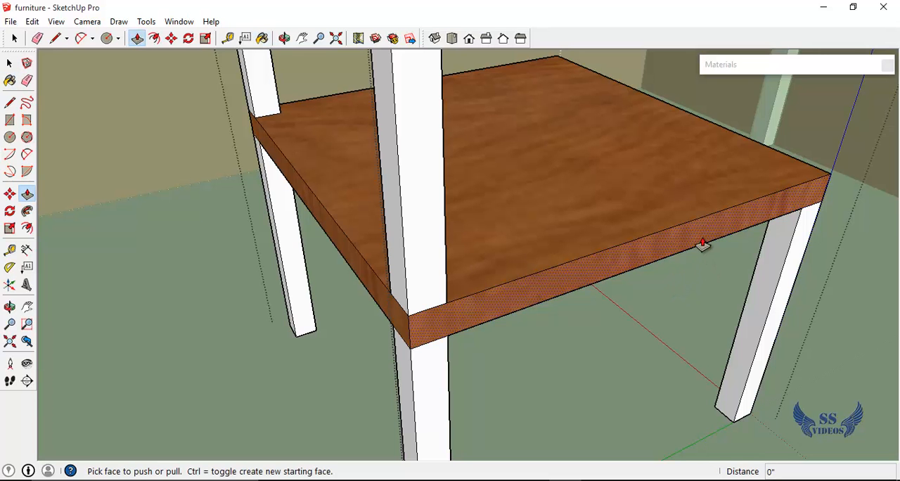
{"action": "key", "text": "o"}
{"action": "left_click_drag", "start_coordinate": [718, 342], "coordinate": [337, 172]}
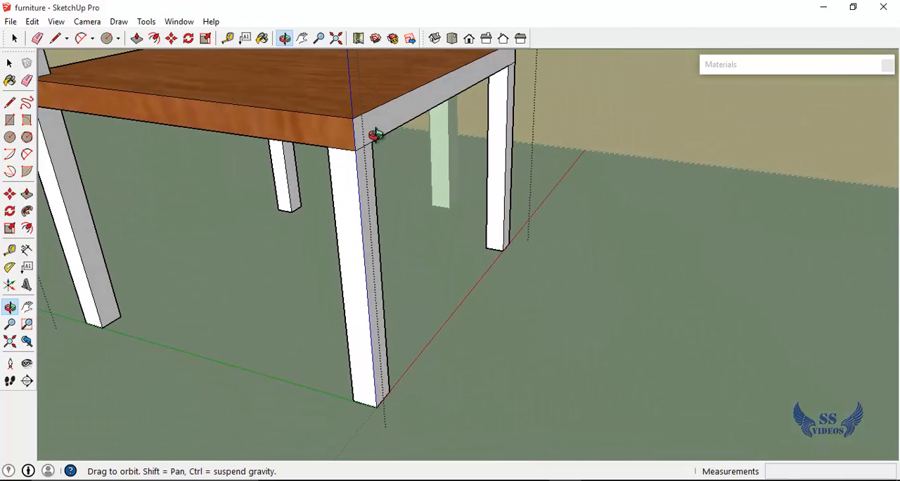
{"action": "key", "text": "p"}
{"action": "left_click", "coordinate": [376, 136]}
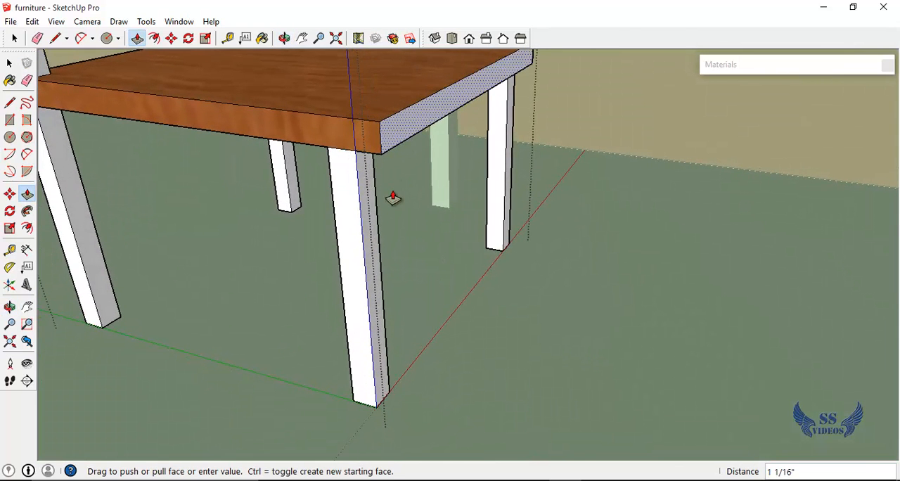
{"action": "left_click", "coordinate": [374, 172]}
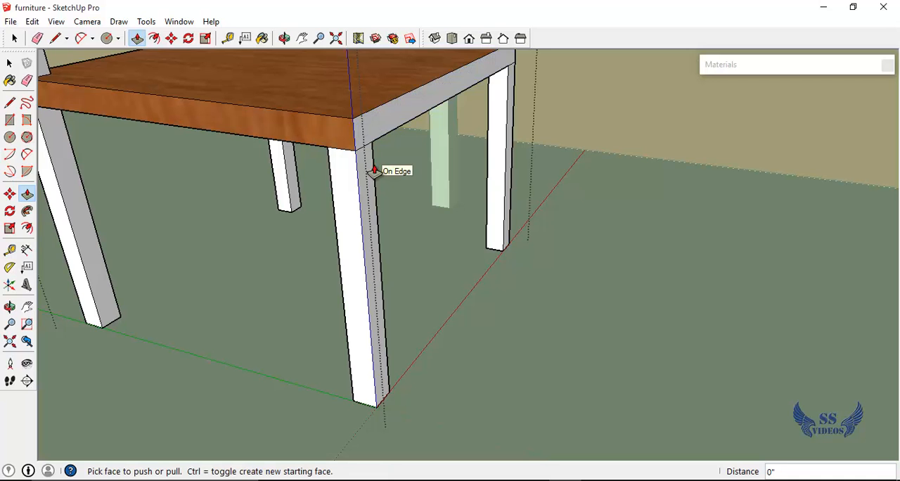
Paint the chair seat's two remaining side edges and its underside with Wood_Cherry_Original
{"action": "key", "text": "b"}
{"action": "left_click", "coordinate": [376, 131]}
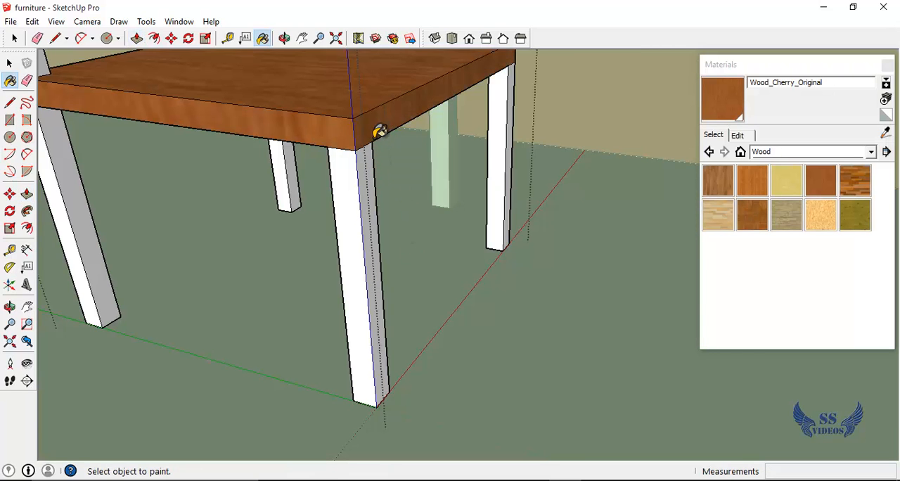
{"action": "middle_click_drag", "start_coordinate": [398, 160], "coordinate": [351, 118]}
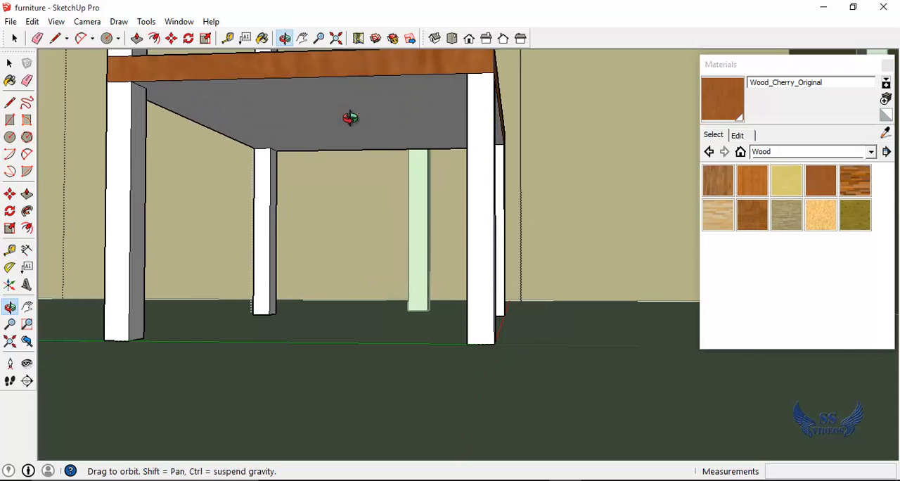
{"action": "middle_click_drag", "start_coordinate": [350, 118], "coordinate": [350, 118]}
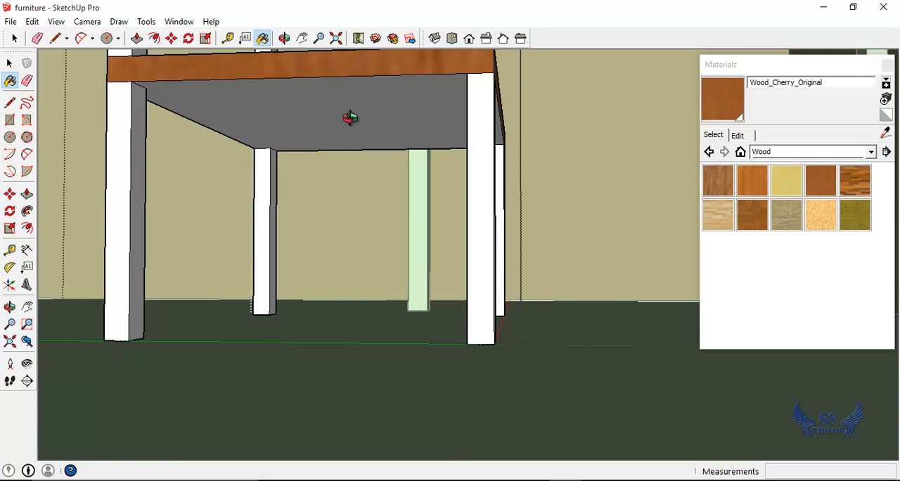
{"action": "left_click", "coordinate": [351, 114]}
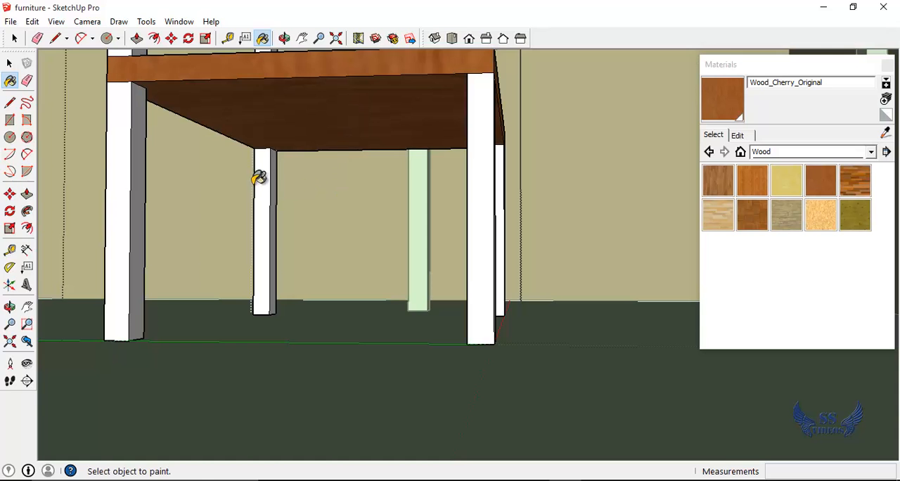
{"action": "middle_click_drag", "start_coordinate": [250, 179], "coordinate": [369, 95]}
{"action": "scroll", "coordinate": [465, 239], "scroll_direction": "up", "scroll_amount": 2}
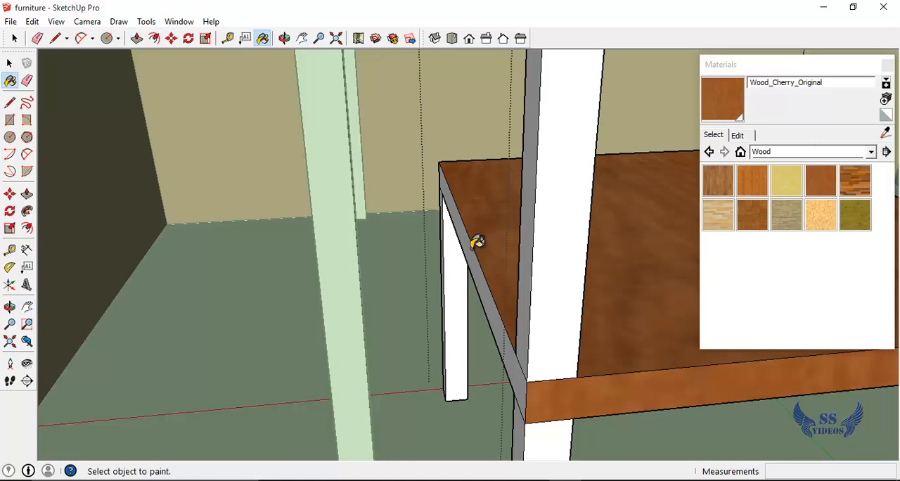
{"action": "left_click", "coordinate": [476, 242]}
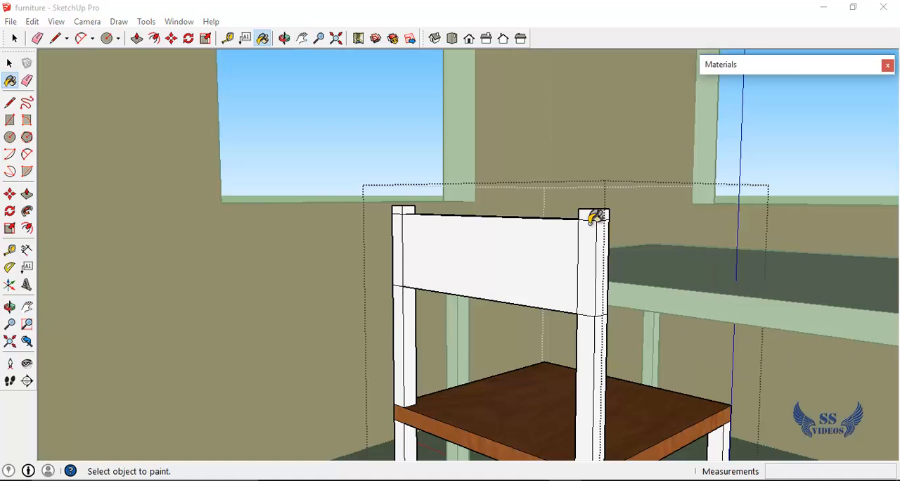
Paint the chair's backrest panel and the adjoining faces on both posts with Wood_Cherry_Original
{"action": "left_click", "coordinate": [575, 248]}
{"action": "left_click", "coordinate": [580, 248]}
{"action": "left_click", "coordinate": [398, 247]}
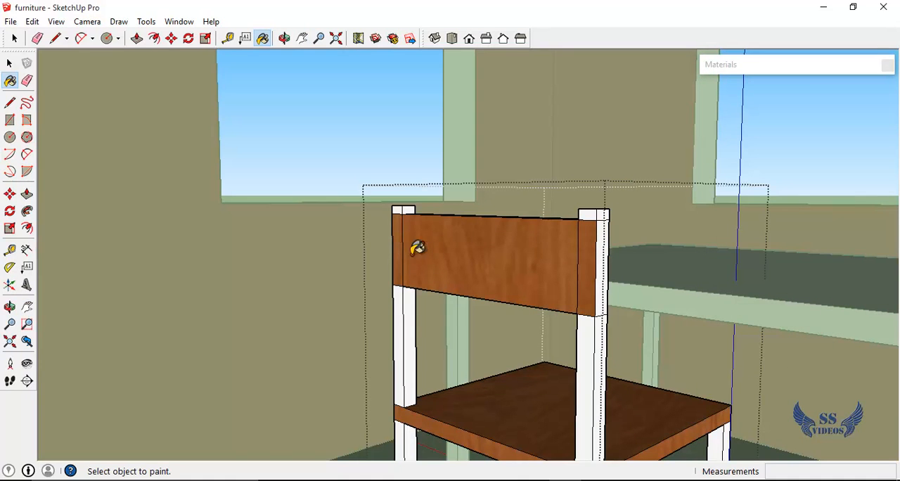
Paint one post's outer side at backrest height and the backrest's seat-facing side with Wood_Cherry_Original
{"action": "left_click", "coordinate": [608, 250]}
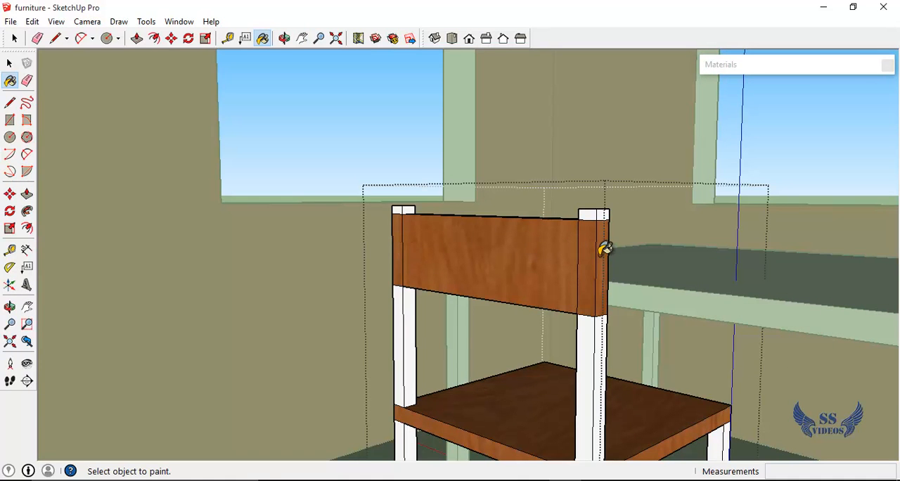
{"action": "middle_click_drag", "start_coordinate": [605, 248], "coordinate": [377, 311]}
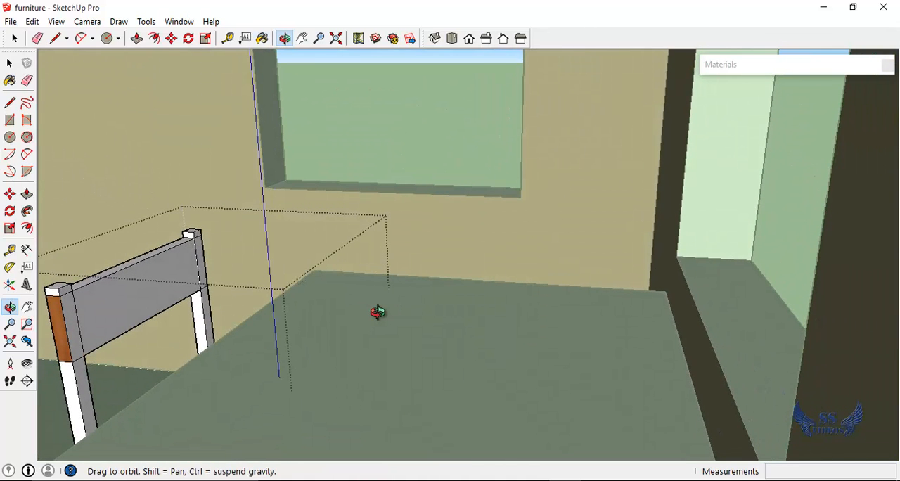
{"action": "key", "text": "b"}
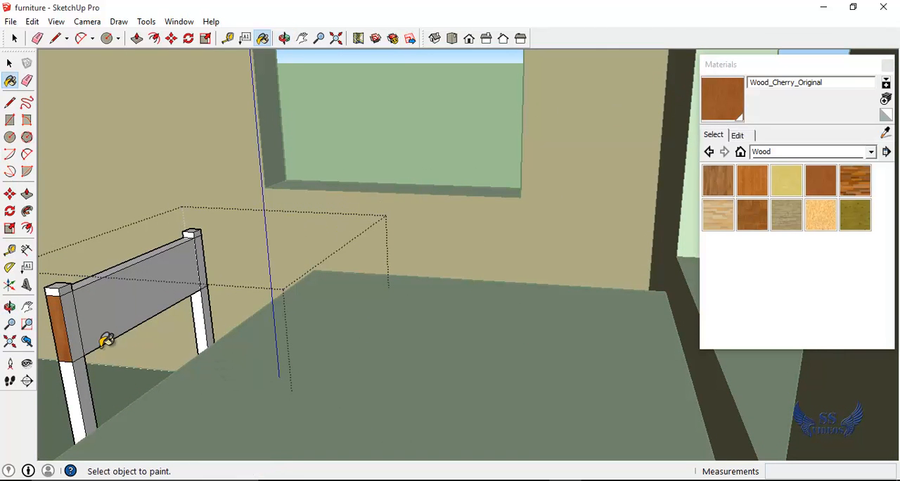
{"action": "left_click", "coordinate": [99, 267]}
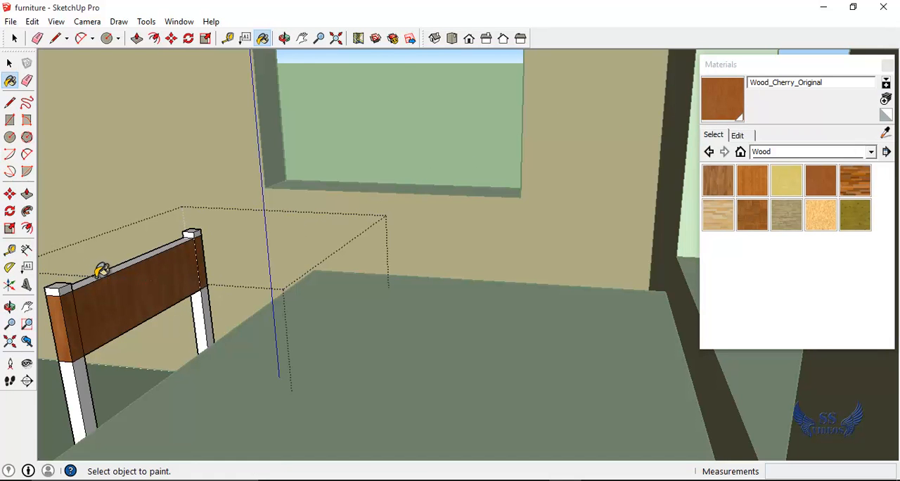
{"action": "scroll", "coordinate": [121, 339], "scroll_direction": "up", "scroll_amount": 2}
{"action": "scroll", "coordinate": [123, 354], "scroll_direction": "up", "scroll_amount": 3}
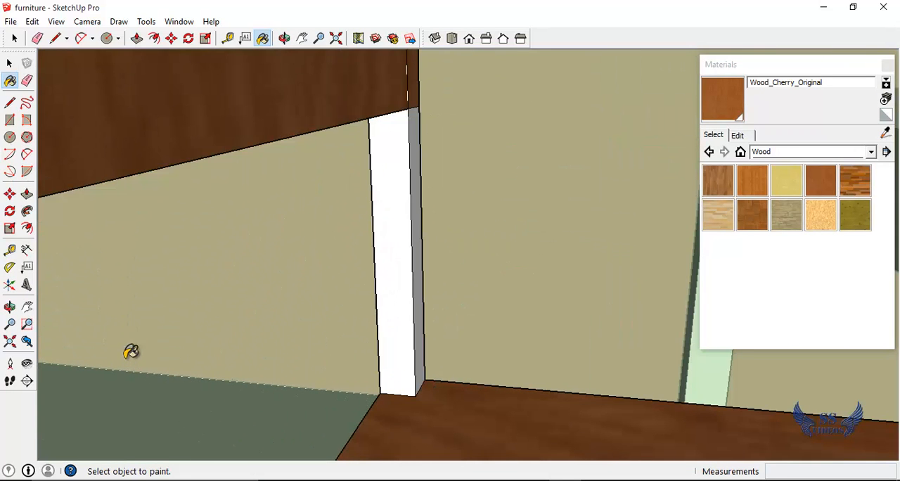
Paint the underside of the chair's backrest panel with Wood_Cherry_Original
{"action": "key", "text": "o"}
{"action": "left_click_drag", "start_coordinate": [271, 225], "coordinate": [318, 173]}
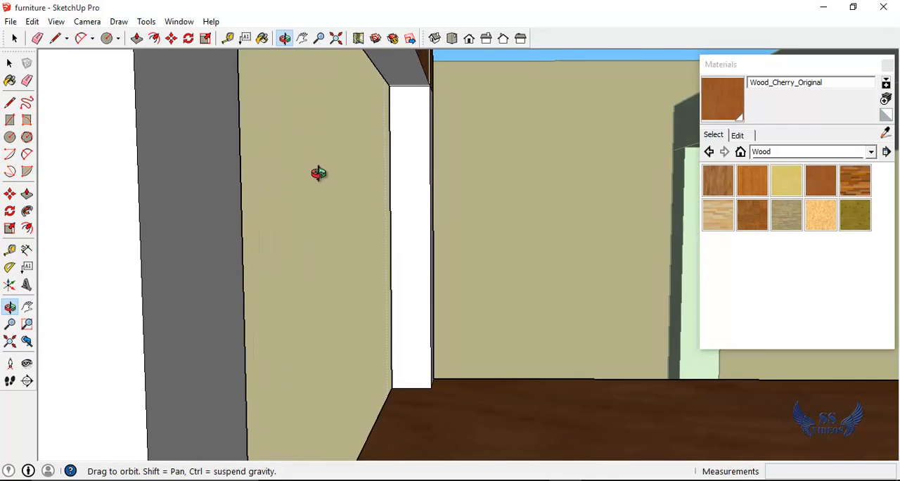
{"action": "key", "text": "b"}
{"action": "left_click", "coordinate": [407, 67]}
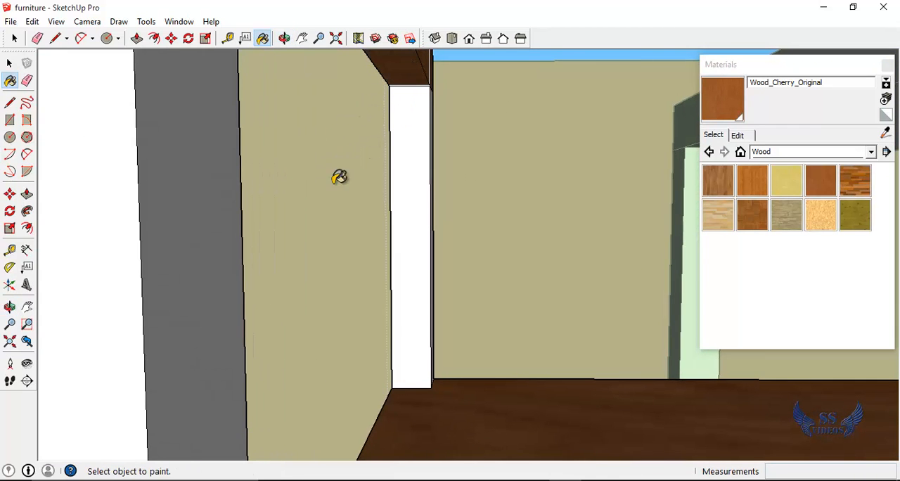
Paint the other post's outer side at backrest height with Wood_Cherry_Original
{"action": "scroll", "coordinate": [342, 204], "scroll_direction": "down", "scroll_amount": 2}
{"action": "key", "text": "o"}
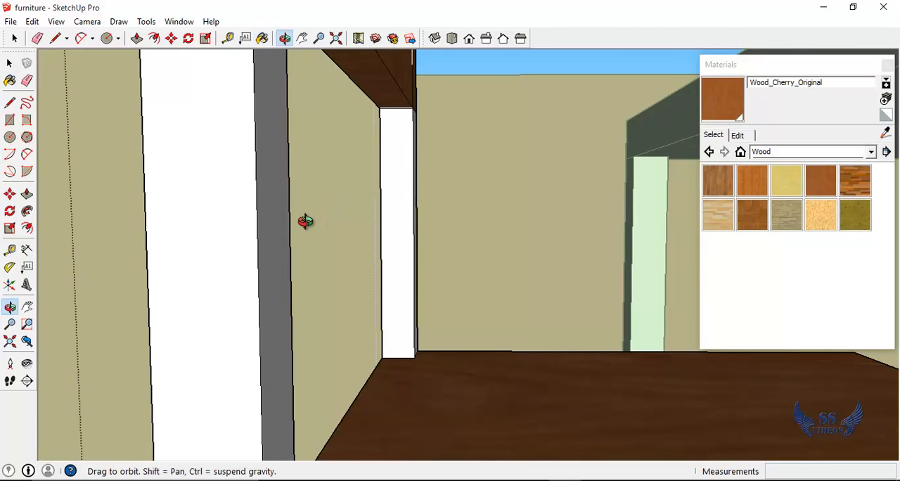
{"action": "left_click_drag", "start_coordinate": [305, 221], "coordinate": [5, 411]}
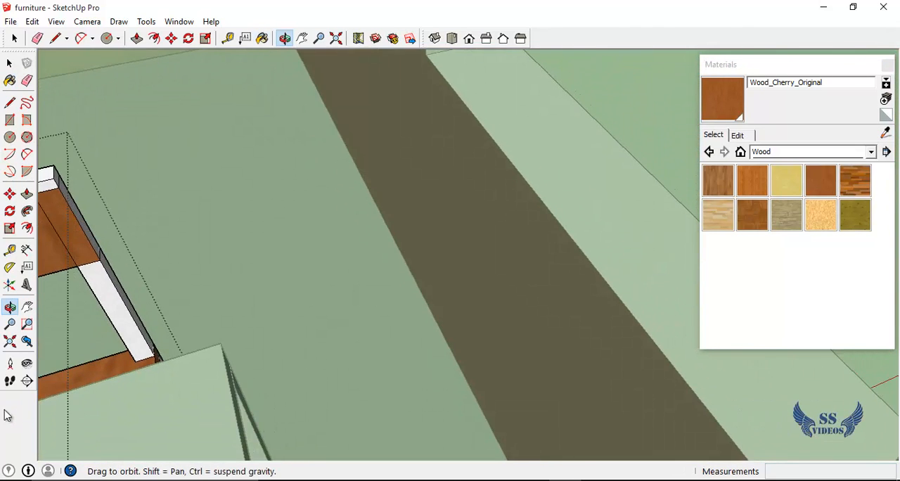
{"action": "key", "text": "b"}
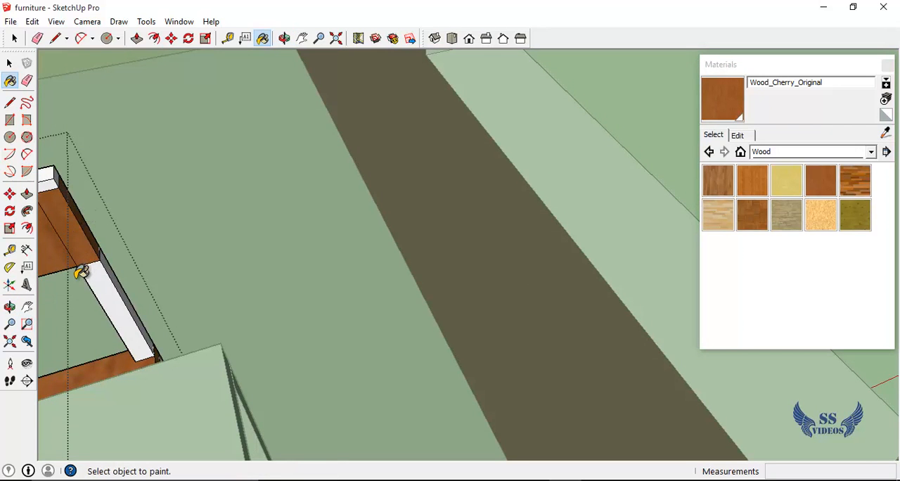
{"action": "key", "text": "o"}
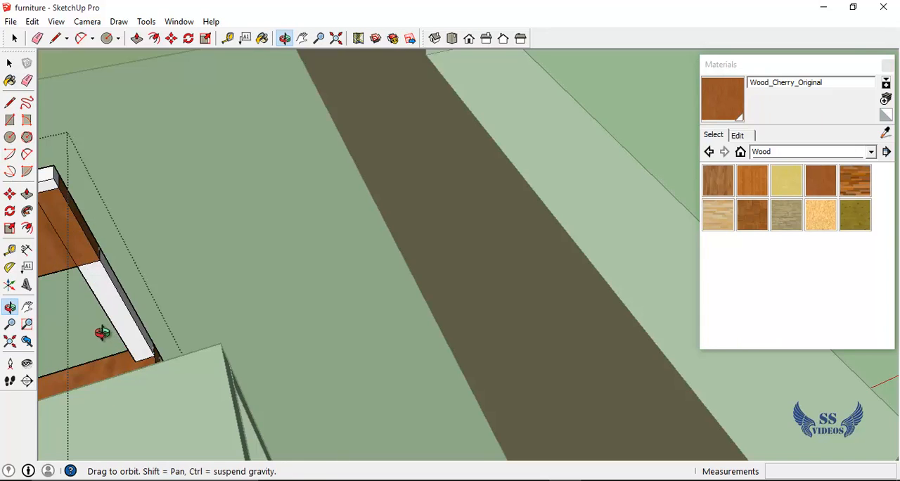
Paint the visible faces of both chair posts between the seat and the backrest with Wood_Floor_Light
{"action": "left_click_drag", "start_coordinate": [102, 333], "coordinate": [382, 342]}
{"action": "scroll", "coordinate": [408, 382], "scroll_direction": "down", "scroll_amount": 2}
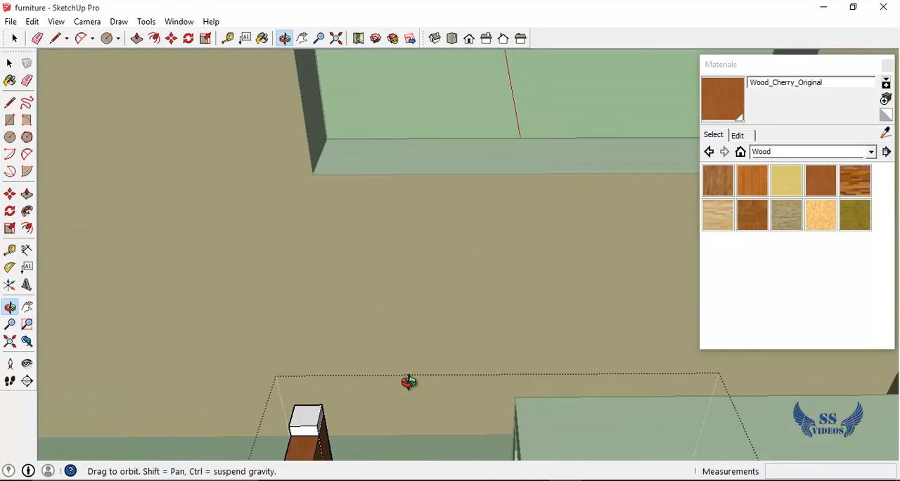
{"action": "left_click_drag", "start_coordinate": [408, 383], "coordinate": [524, 273]}
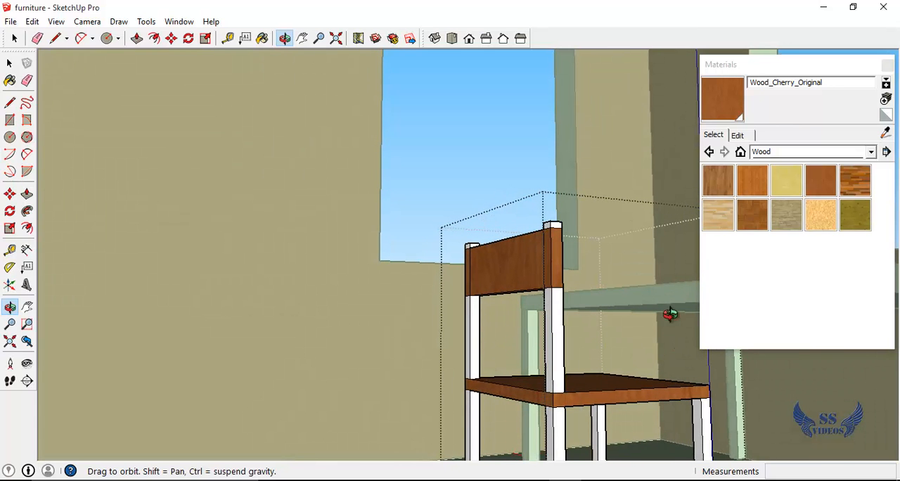
{"action": "left_click_drag", "start_coordinate": [625, 346], "coordinate": [586, 350]}
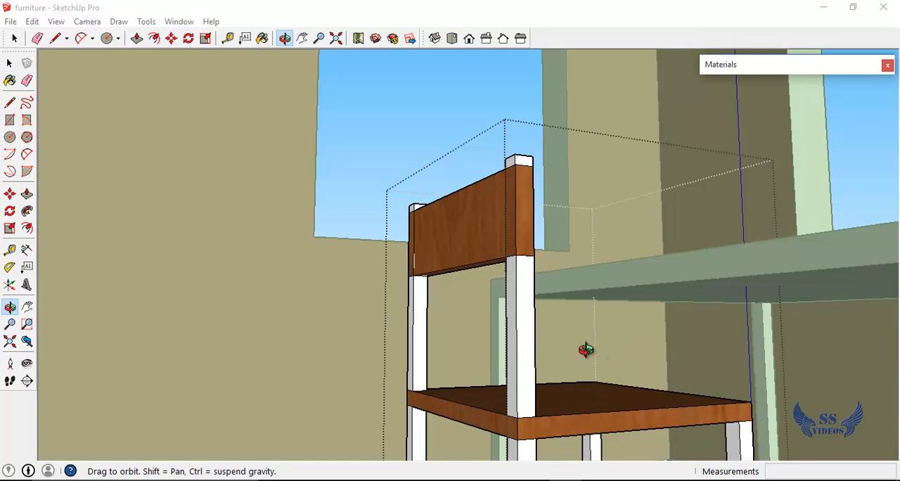
{"action": "scroll", "coordinate": [548, 352], "scroll_direction": "down", "scroll_amount": 4}
{"action": "scroll", "coordinate": [538, 445], "scroll_direction": "up", "scroll_amount": 2}
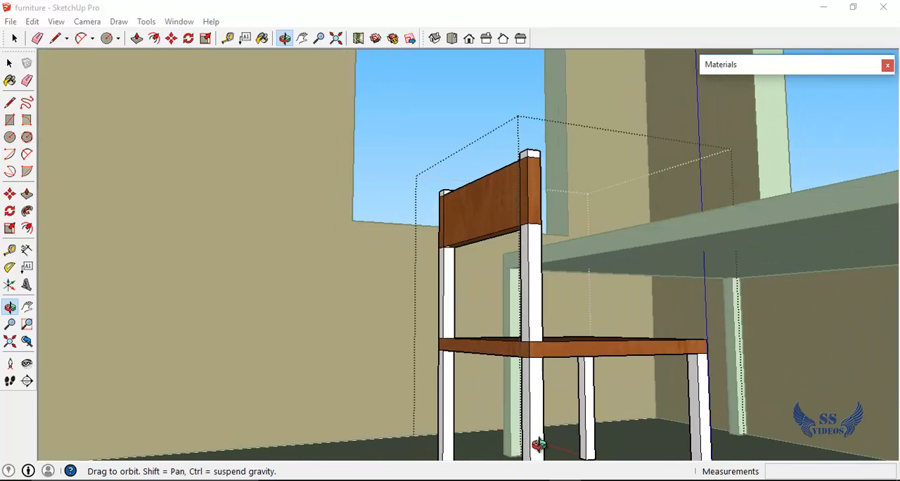
{"action": "scroll", "coordinate": [538, 445], "scroll_direction": "up", "scroll_amount": 1}
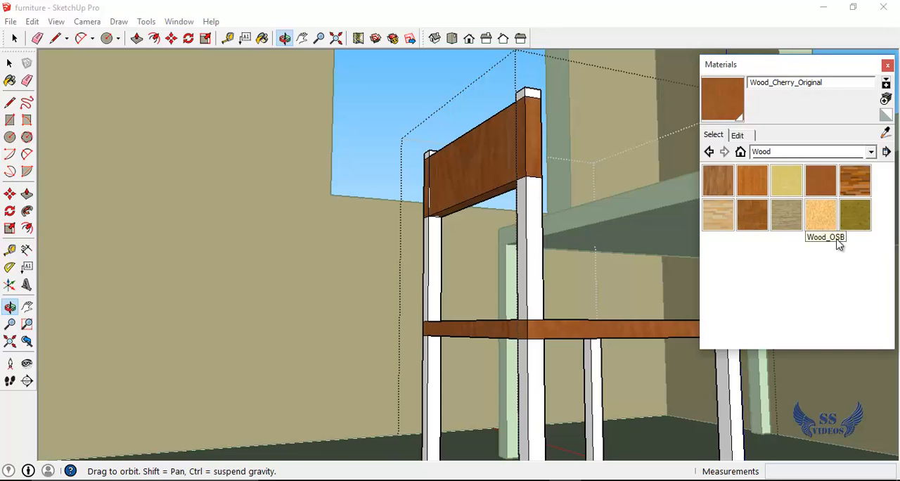
{"action": "left_click", "coordinate": [730, 223]}
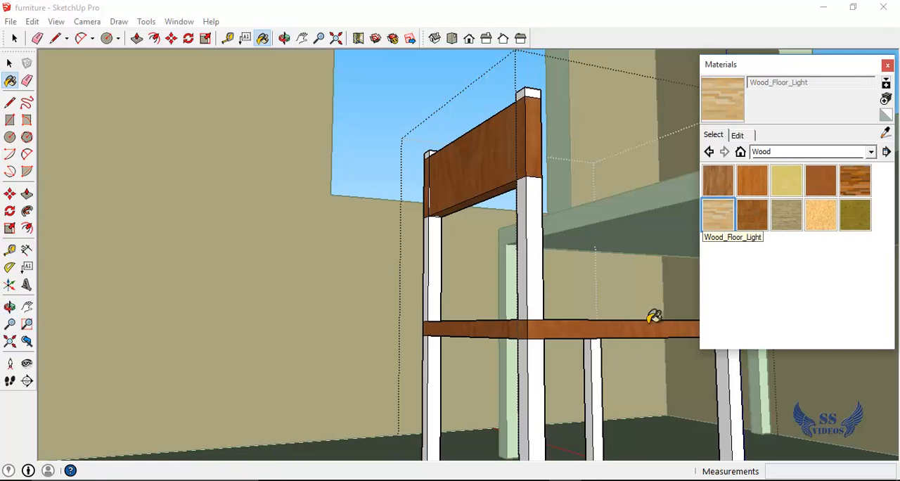
{"action": "left_click", "coordinate": [532, 285]}
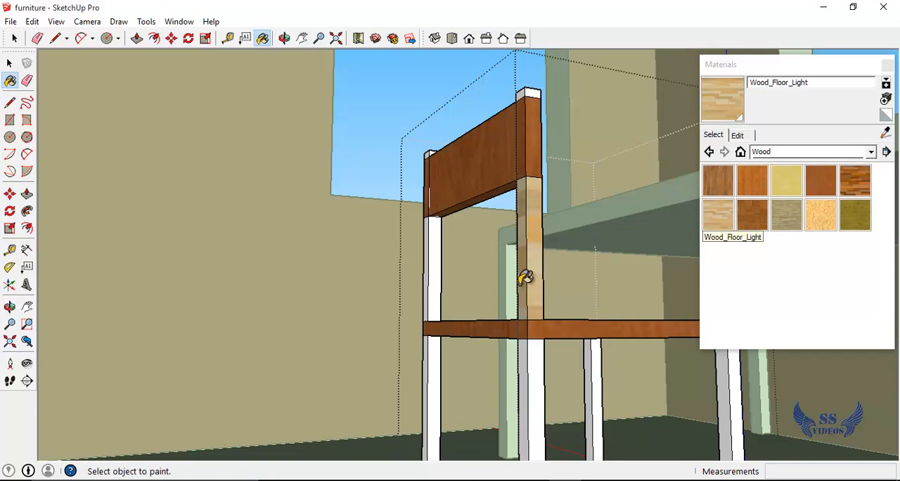
{"action": "left_click", "coordinate": [436, 275]}
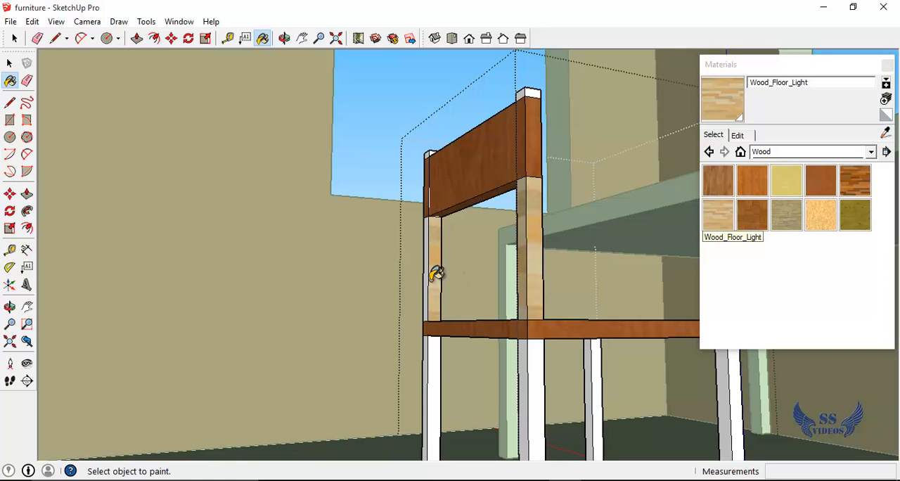
Paint the visible faces of the four chair legs below the seat with Wood_Floor_Light
{"action": "left_click", "coordinate": [437, 361]}
{"action": "left_click", "coordinate": [537, 369]}
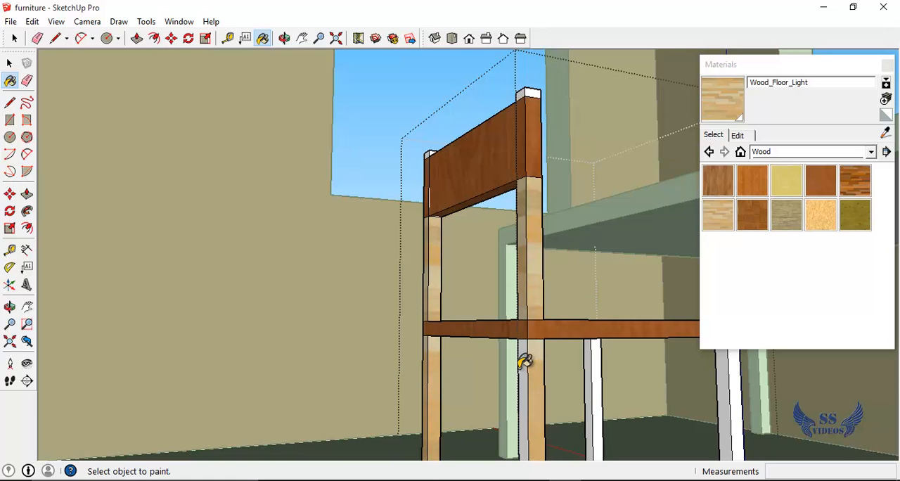
{"action": "left_click", "coordinate": [592, 361]}
{"action": "left_click", "coordinate": [599, 363]}
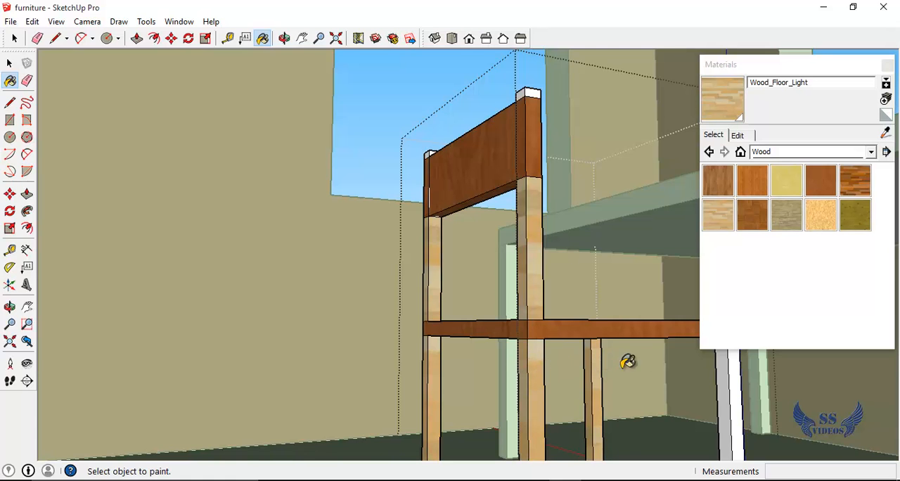
{"action": "left_click", "coordinate": [735, 373]}
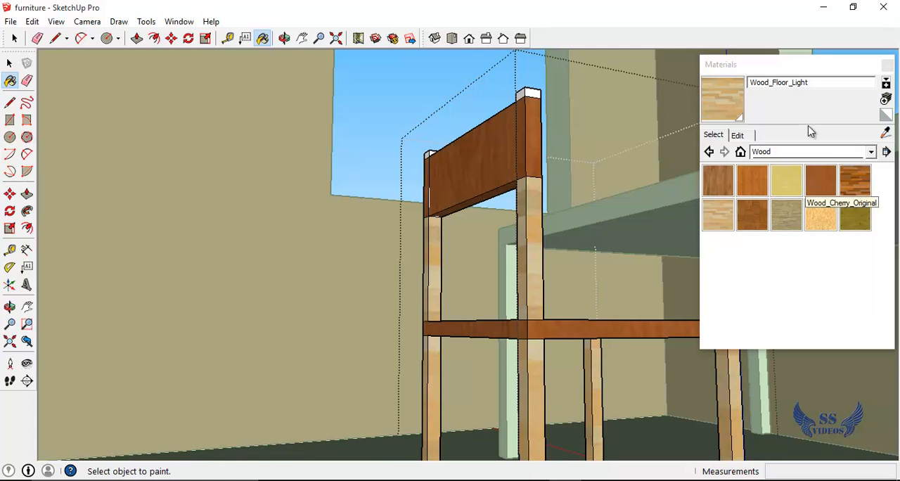
Paint the remaining faces of both posts between the seat and the backrest with Wood_Floor_Light
{"action": "left_click", "coordinate": [776, 69]}
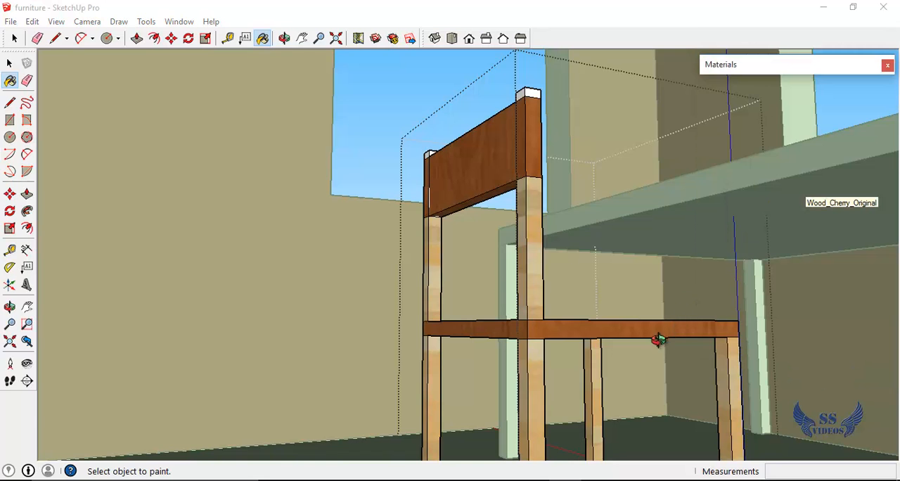
{"action": "middle_click_drag", "start_coordinate": [658, 340], "coordinate": [424, 321]}
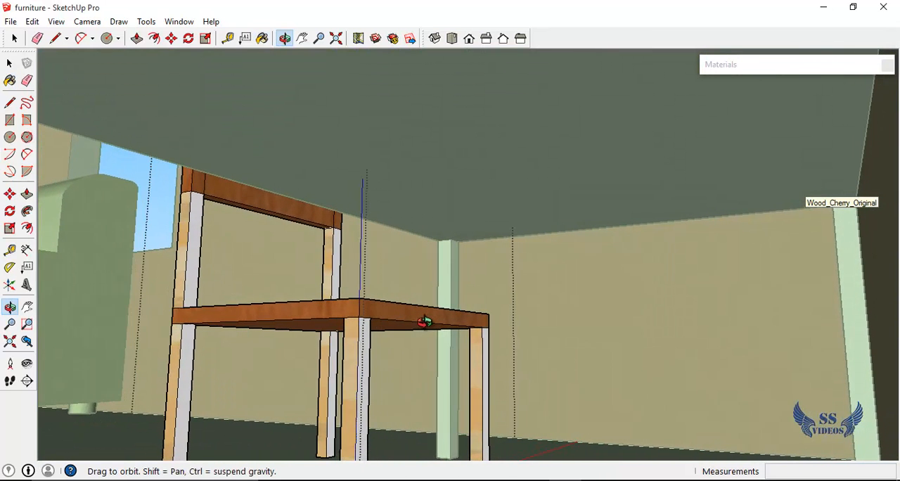
{"action": "key", "text": "b"}
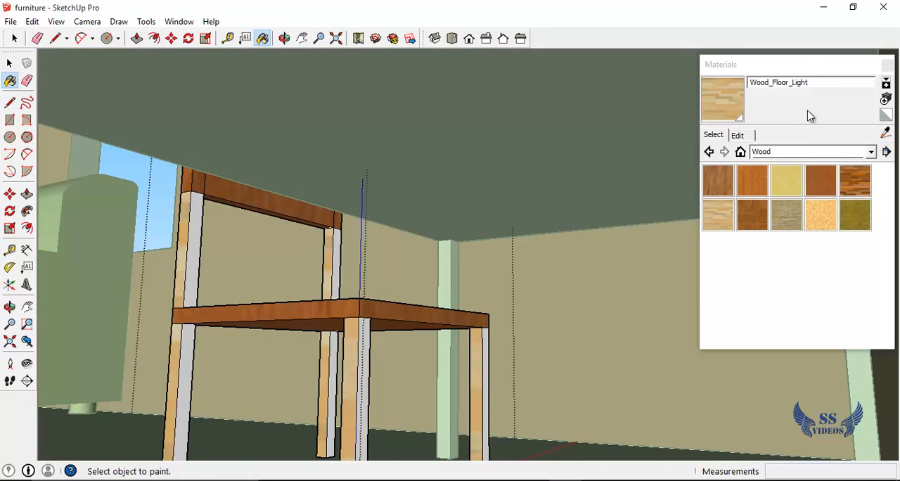
{"action": "left_click", "coordinate": [200, 256]}
{"action": "left_click", "coordinate": [340, 255]}
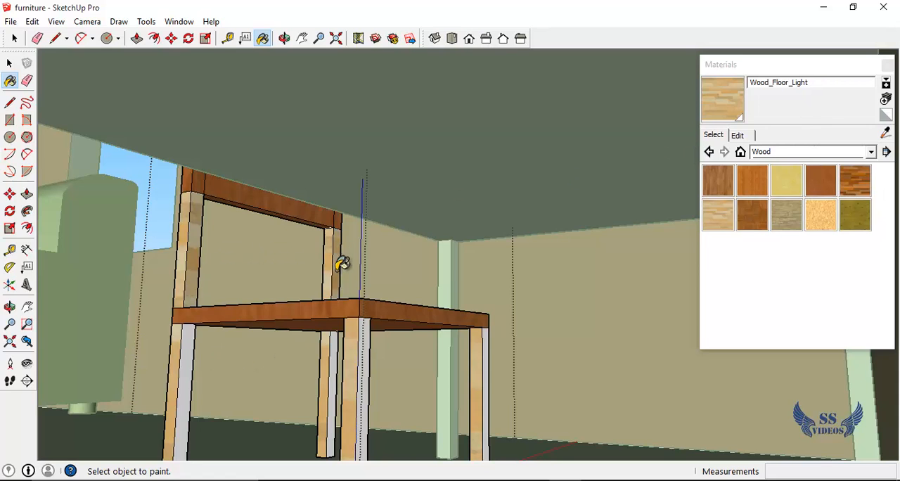
Paint the remaining unpainted faces of the four legs under the seat with Wood_Floor_Light
{"action": "left_click", "coordinate": [338, 348]}
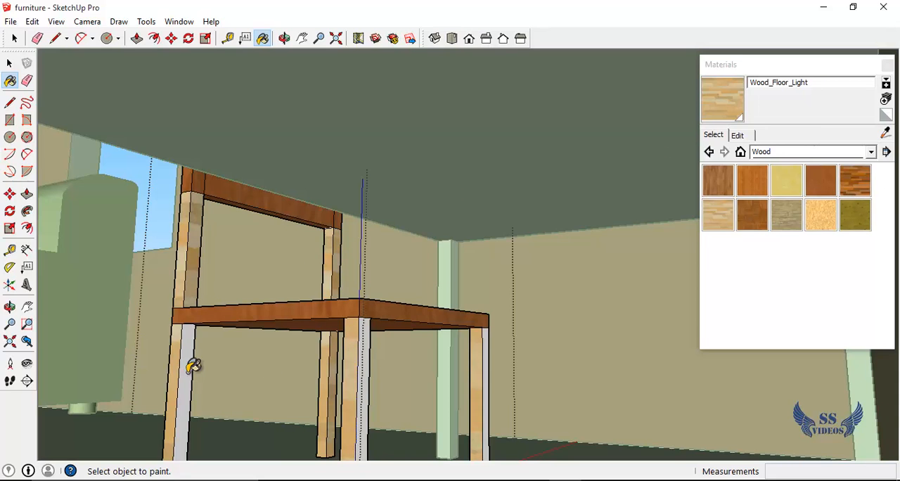
{"action": "left_click", "coordinate": [193, 366]}
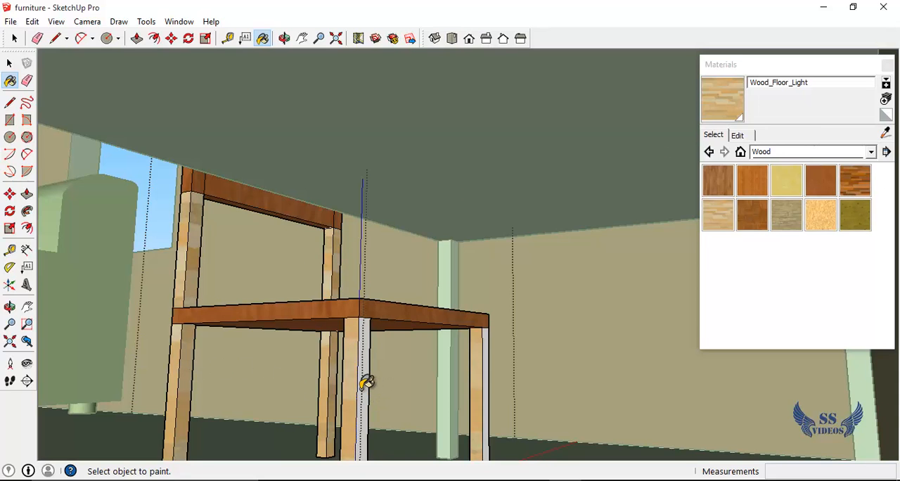
{"action": "left_click", "coordinate": [365, 383]}
{"action": "left_click", "coordinate": [487, 377]}
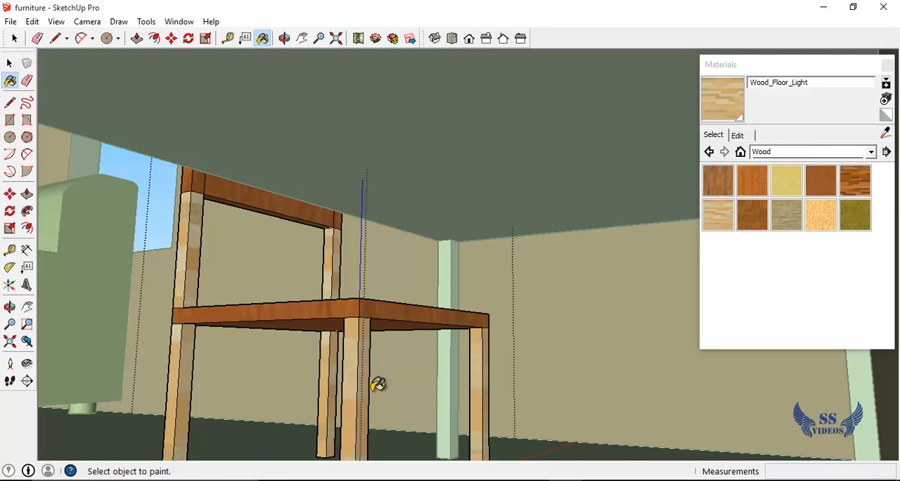
Paint the top ends of both backrest posts with Wood_Floor_Light
{"action": "middle_click_drag", "start_coordinate": [245, 402], "coordinate": [305, 478]}
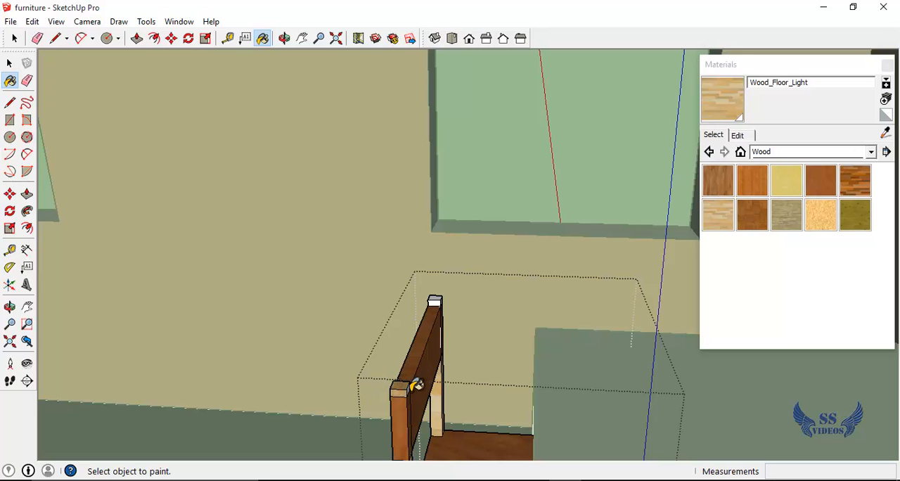
{"action": "scroll", "coordinate": [410, 392], "scroll_direction": "up", "scroll_amount": 2}
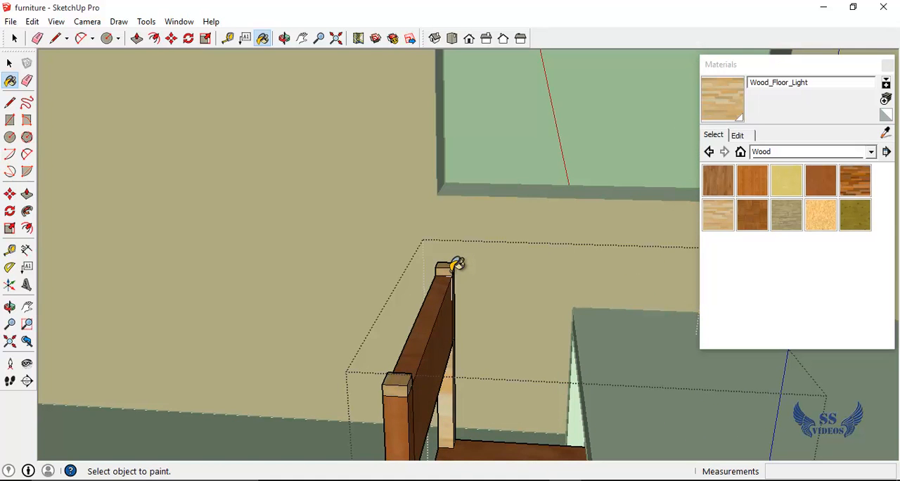
{"action": "middle_click_drag", "start_coordinate": [396, 324], "coordinate": [256, 347]}
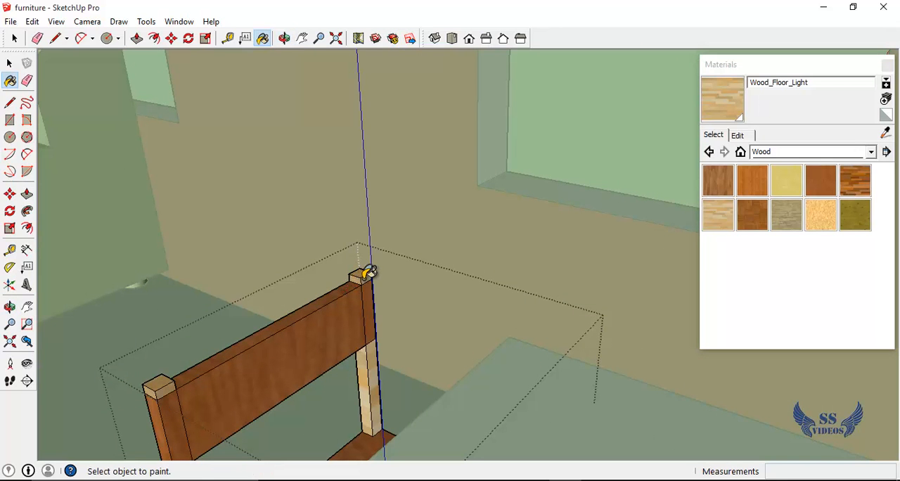
Switch to the isometric view and bring the whole chair beside the table into sight
{"action": "middle_click_drag", "start_coordinate": [273, 316], "coordinate": [134, 182]}
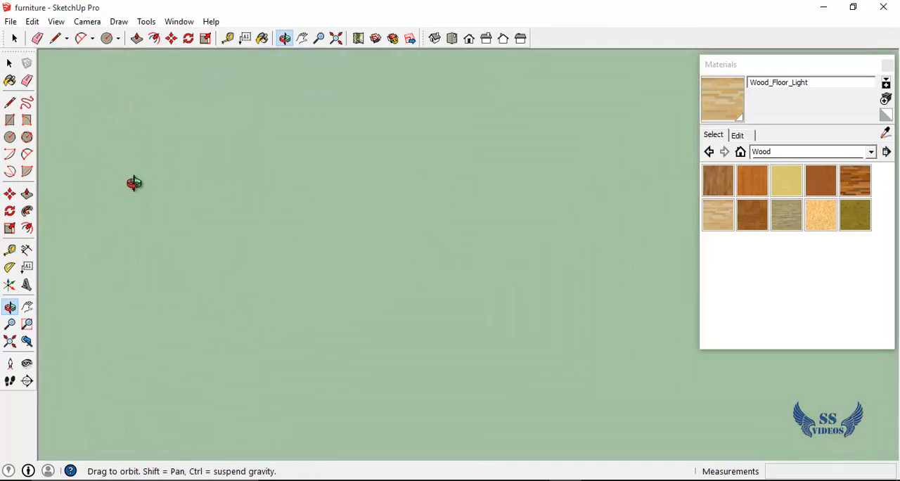
{"action": "middle_click_drag", "start_coordinate": [184, 194], "coordinate": [436, 280]}
{"action": "middle_click_drag", "start_coordinate": [418, 319], "coordinate": [871, 255], "text": "shift"}
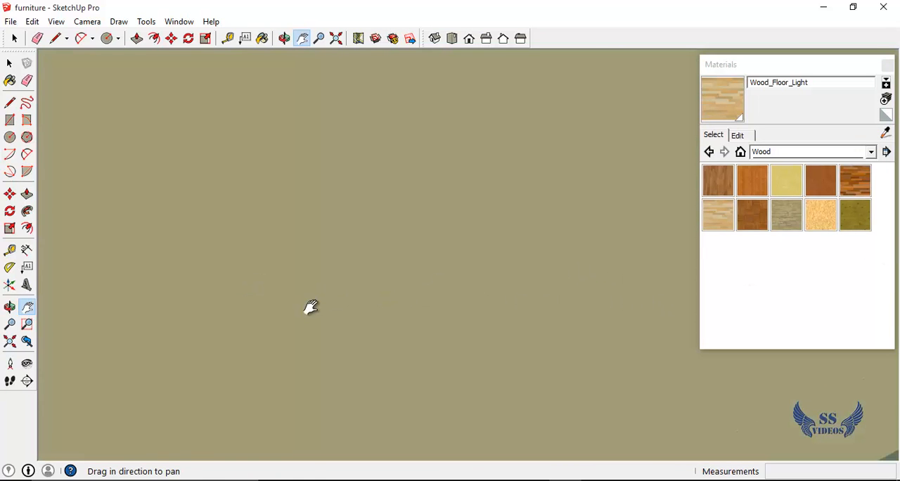
{"action": "left_click", "coordinate": [433, 38]}
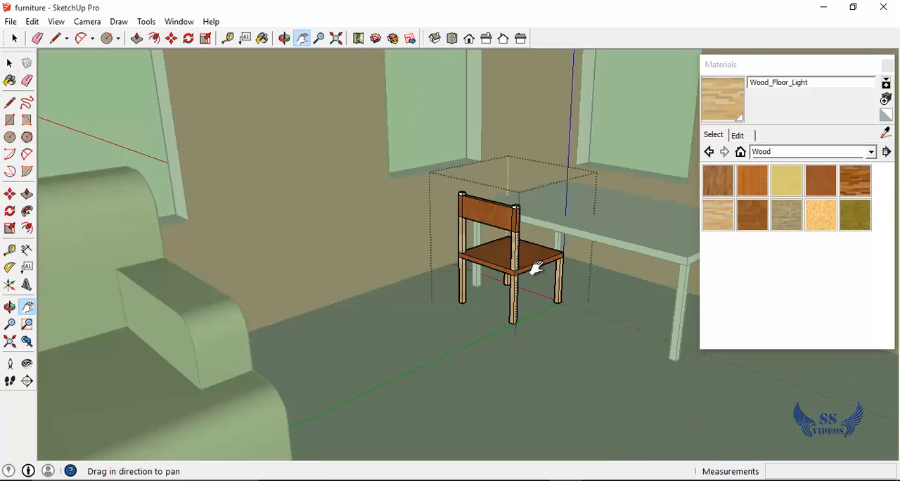
Paint the white rear faces at the upper ends of both backrest posts with Wood_Floor_Light
{"action": "scroll", "coordinate": [536, 268], "scroll_direction": "up", "scroll_amount": 6}
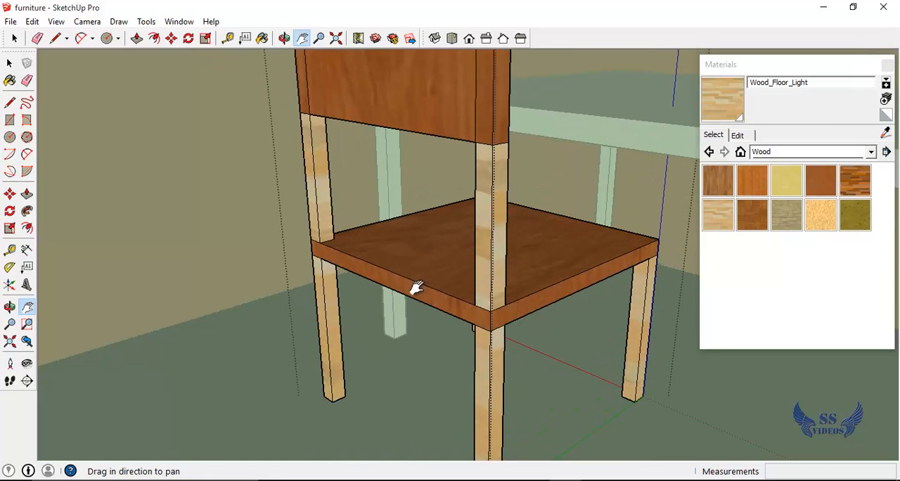
{"action": "key", "text": "o"}
{"action": "left_click_drag", "start_coordinate": [387, 322], "coordinate": [551, 383]}
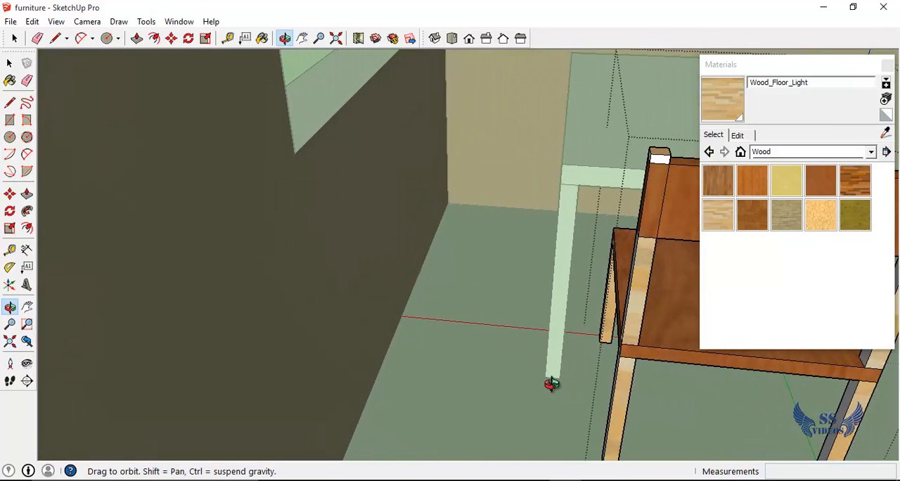
{"action": "middle_click_drag", "start_coordinate": [552, 384], "coordinate": [560, 385]}
{"action": "left_click_drag", "start_coordinate": [593, 354], "coordinate": [418, 366]}
{"action": "key", "text": "b"}
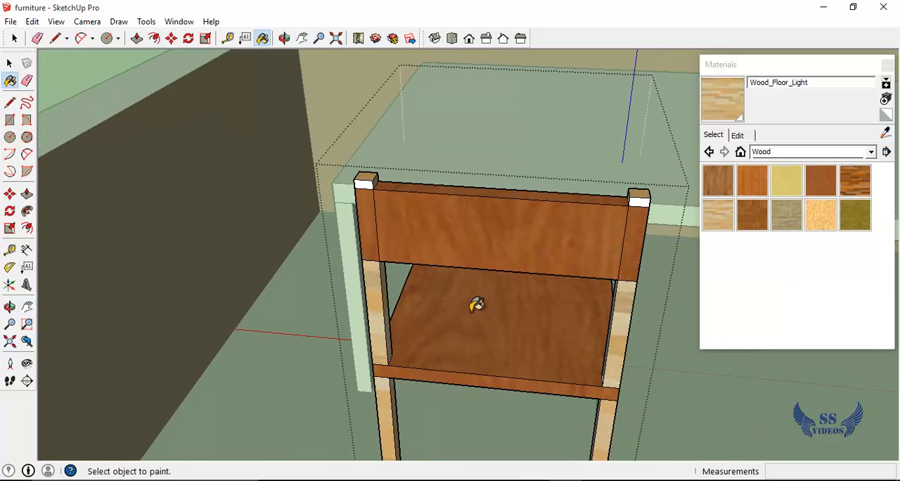
{"action": "left_click", "coordinate": [363, 182]}
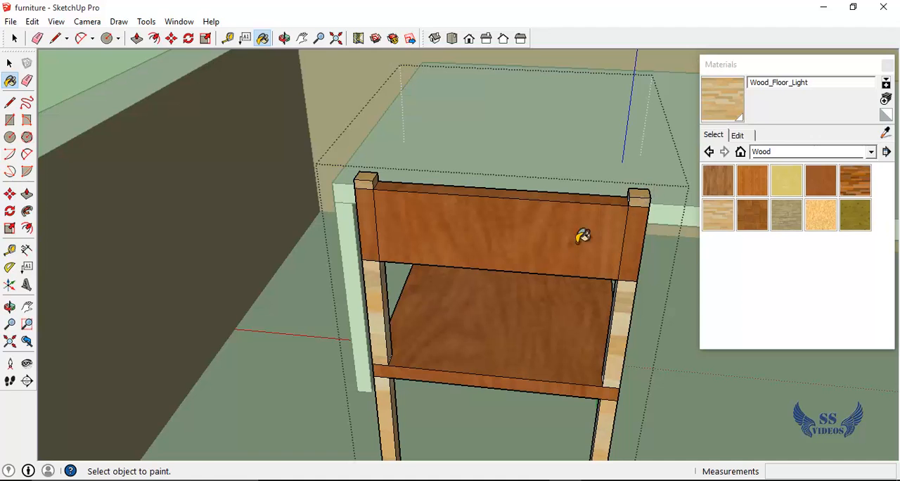
Paint the white side faces of both chair posts, above the backrest and down to the seat, with Wood_Floor_Light
{"action": "key", "text": "o"}
{"action": "mouse_move", "coordinate": [518, 295]}
{"action": "left_mouse_down"}
{"action": "mouse_move", "coordinate": [477, 321]}
{"action": "mouse_move", "coordinate": [527, 317]}
{"action": "mouse_move", "coordinate": [429, 310]}
{"action": "mouse_move", "coordinate": [311, 321]}
{"action": "mouse_move", "coordinate": [433, 322]}
{"action": "mouse_move", "coordinate": [480, 298]}
{"action": "mouse_move", "coordinate": [460, 305]}
{"action": "mouse_move", "coordinate": [466, 255]}
{"action": "mouse_move", "coordinate": [462, 268]}
{"action": "mouse_move", "coordinate": [458, 249]}
{"action": "left_mouse_up"}
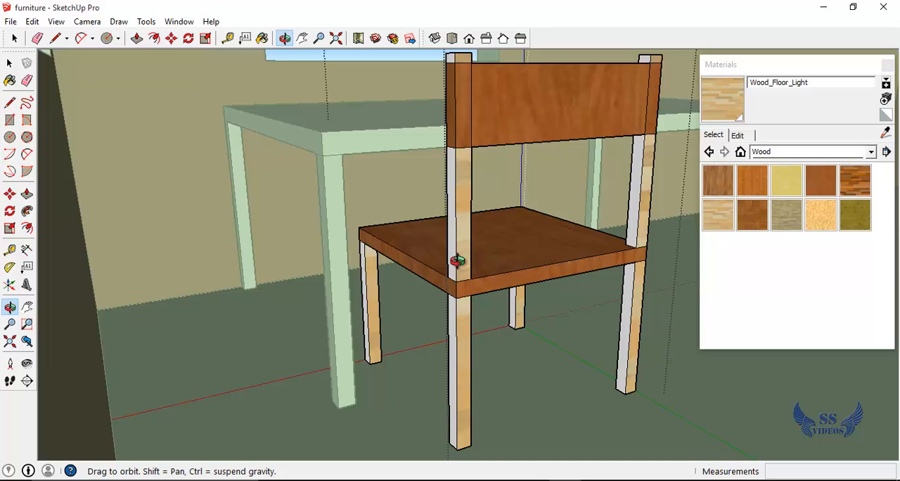
{"action": "key", "text": "b"}
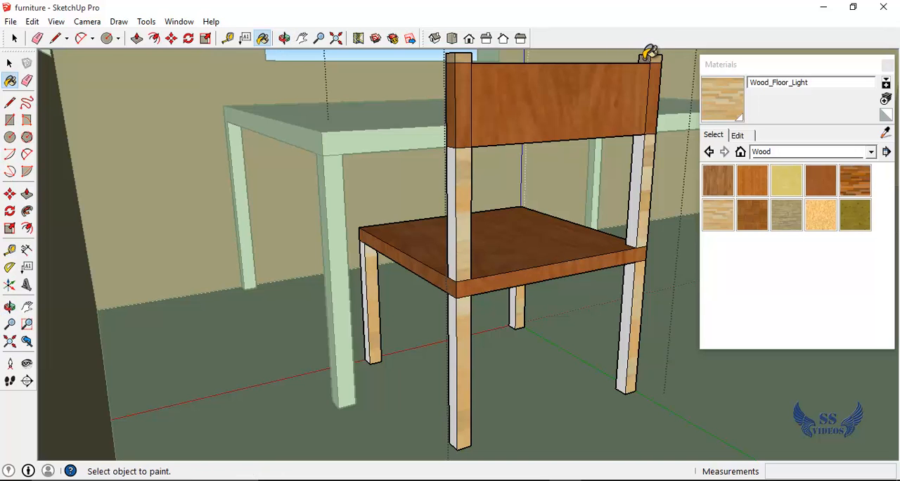
{"action": "left_click", "coordinate": [642, 151]}
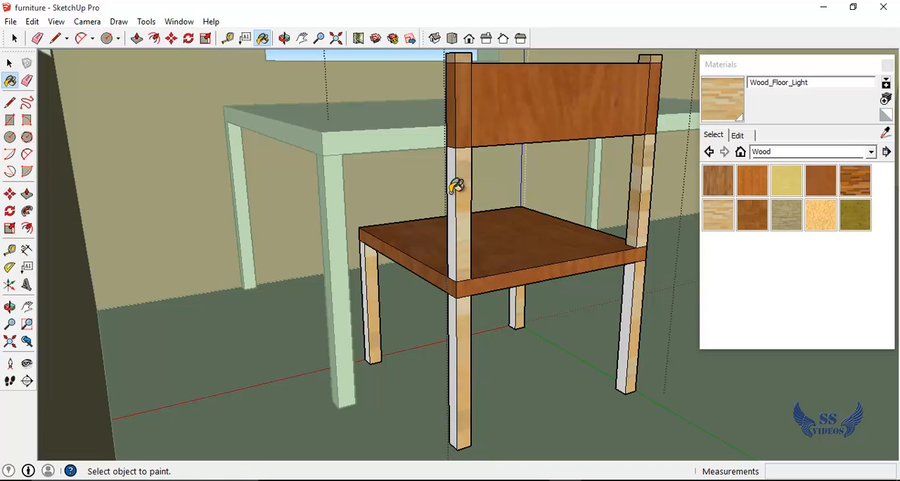
{"action": "left_click", "coordinate": [457, 185]}
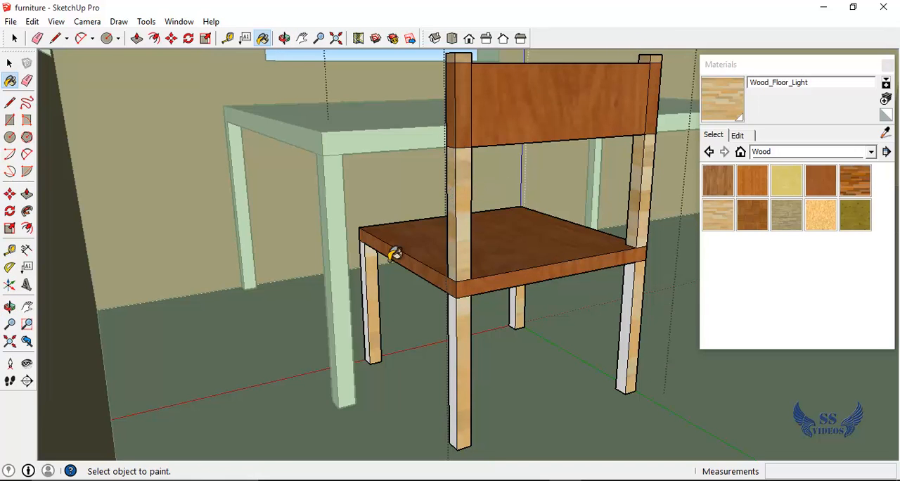
Paint the white side faces of the chair legs below the seat with Wood_Floor_Light
{"action": "left_click", "coordinate": [368, 284]}
{"action": "left_click", "coordinate": [455, 349]}
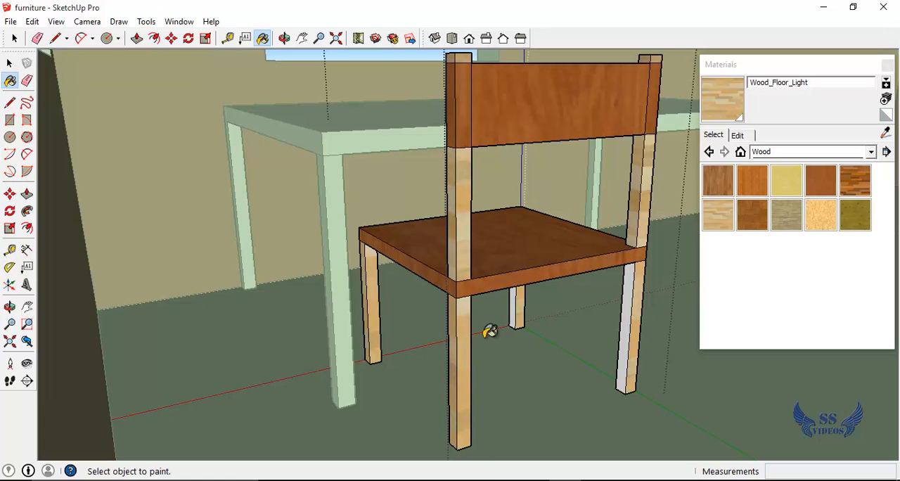
{"action": "left_click", "coordinate": [629, 306]}
{"action": "left_click", "coordinate": [787, 66]}
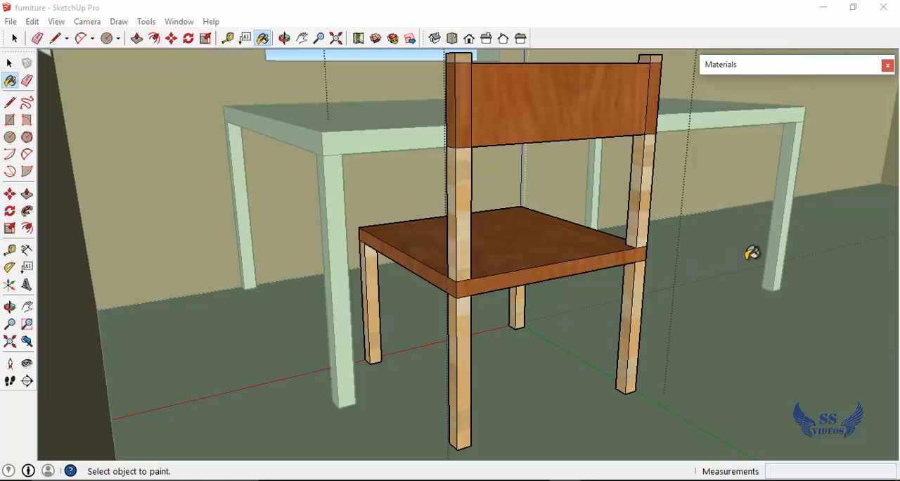
Finish editing the chair and open the white table for editing
{"action": "middle_click_drag", "start_coordinate": [721, 299], "coordinate": [462, 332]}
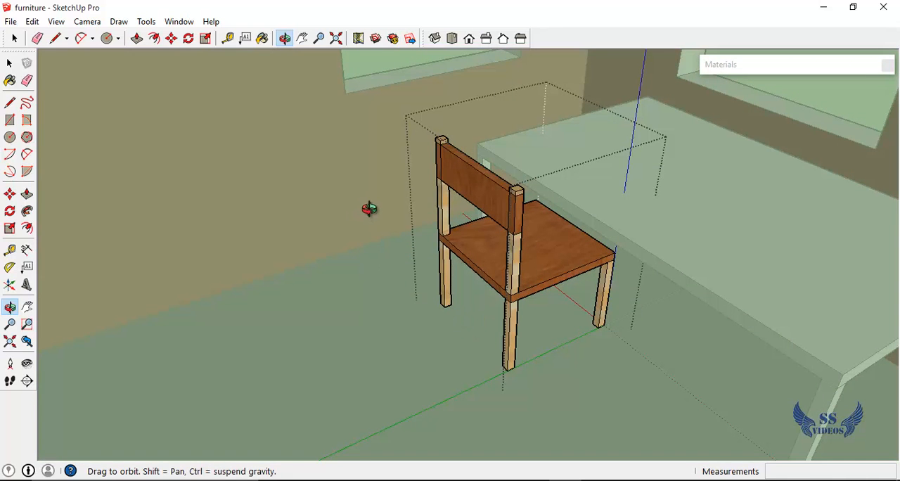
{"action": "key", "text": "space"}
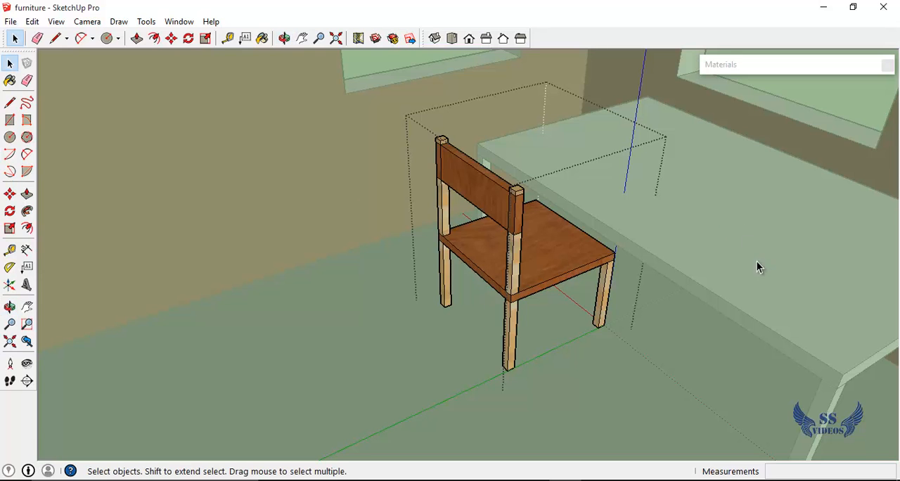
{"action": "left_click", "coordinate": [795, 203]}
{"action": "scroll", "coordinate": [692, 224], "scroll_direction": "down", "scroll_amount": 4}
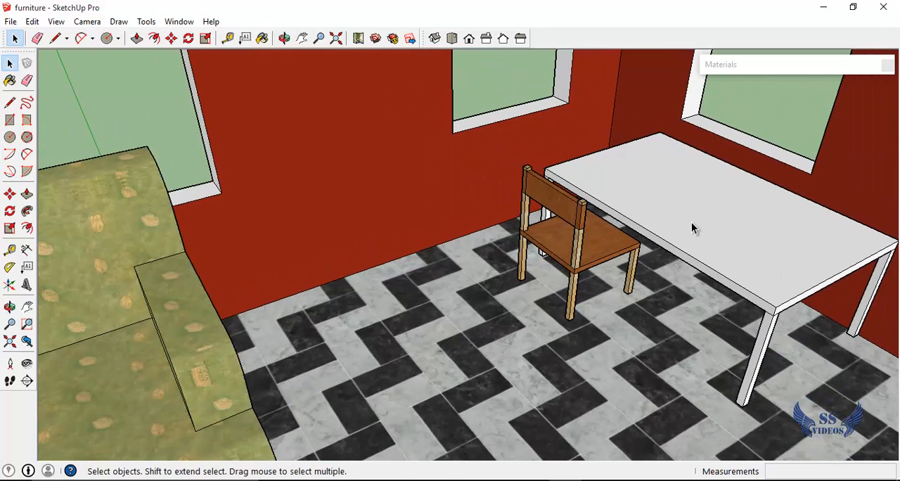
{"action": "left_click", "coordinate": [692, 223]}
{"action": "scroll", "coordinate": [732, 268], "scroll_direction": "up", "scroll_amount": 4}
{"action": "double_click", "coordinate": [735, 272]}
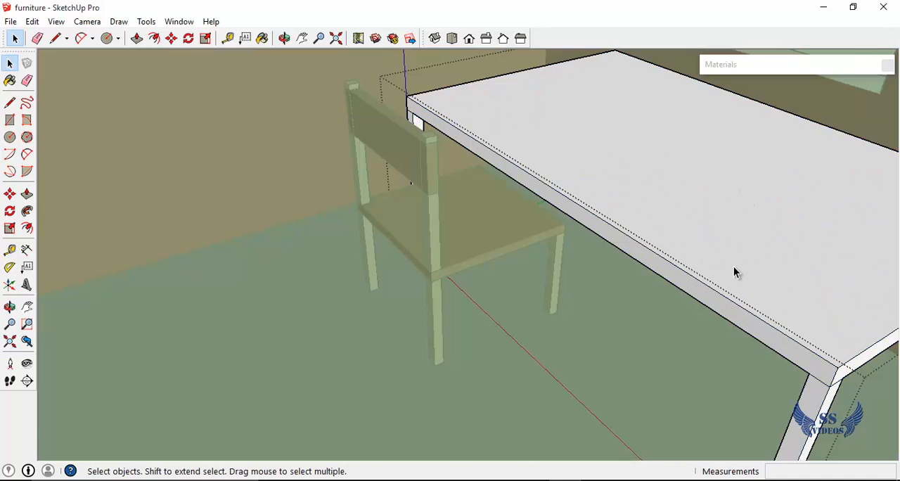
Paint the tabletop's upper surface and its long edge on the chair side with Wood_Cherry_Original
{"action": "left_click", "coordinate": [760, 65]}
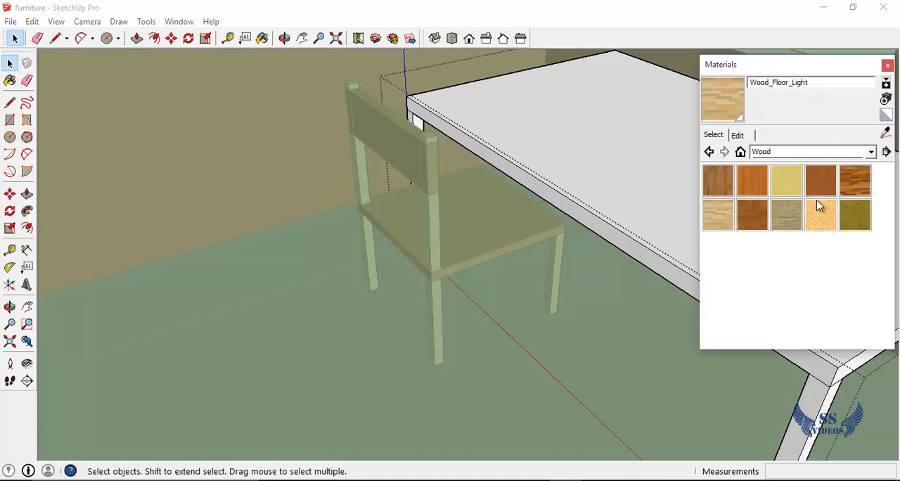
{"action": "left_click", "coordinate": [821, 180]}
{"action": "left_click", "coordinate": [703, 209]}
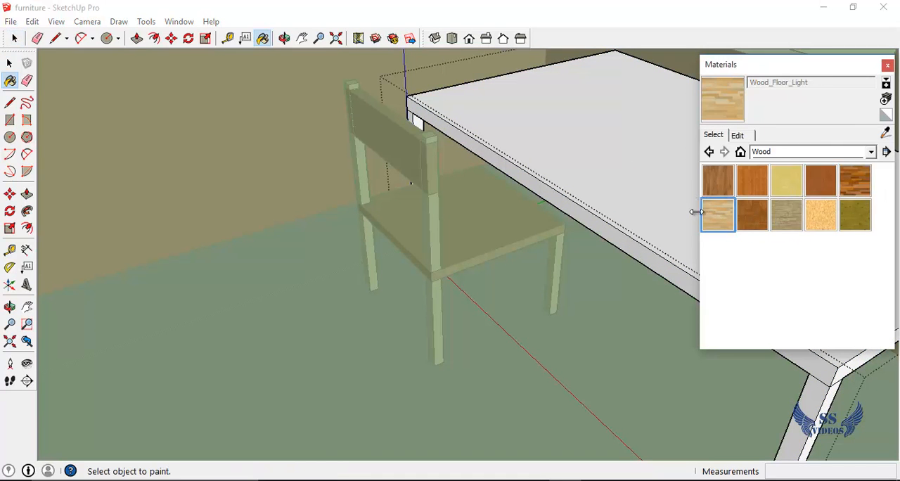
{"action": "left_click", "coordinate": [809, 183]}
{"action": "left_click", "coordinate": [729, 203]}
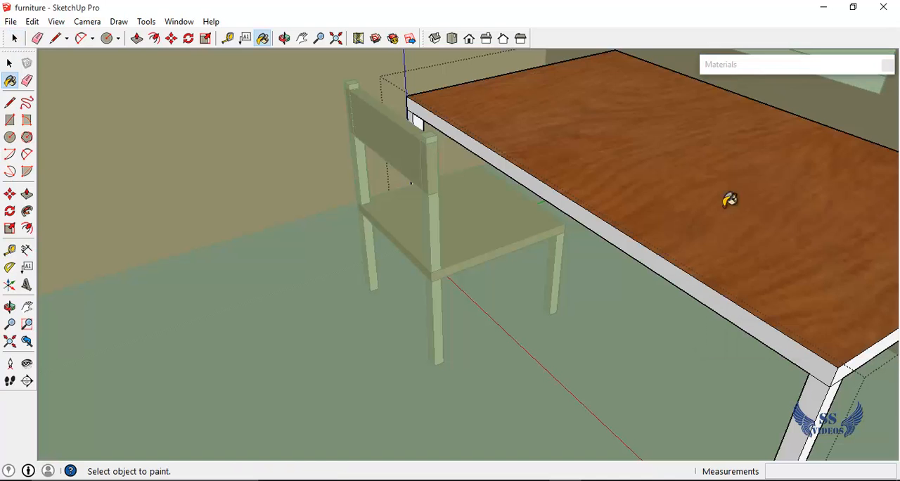
{"action": "left_click", "coordinate": [678, 264]}
Paint the tabletop's short edge at the end away from the chair with Wood_Cherry_Original
{"action": "key", "text": "o"}
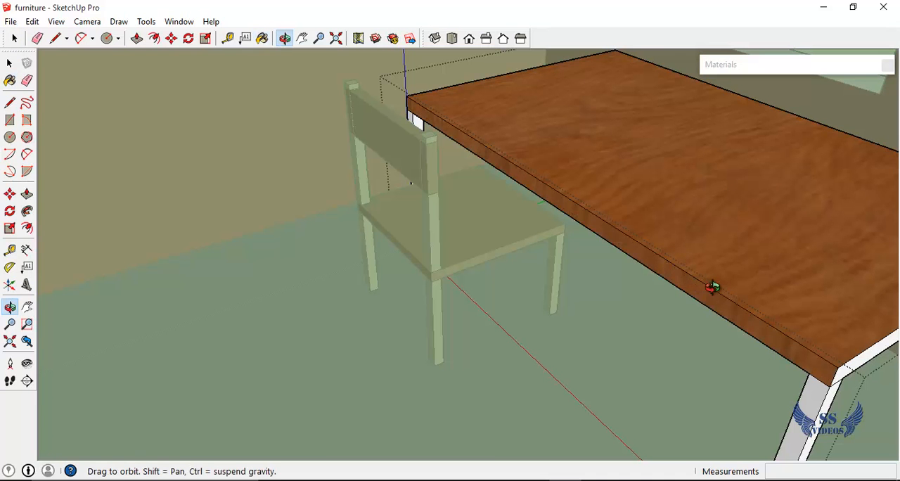
{"action": "mouse_move", "coordinate": [713, 286]}
{"action": "left_mouse_down"}
{"action": "mouse_move", "coordinate": [662, 277]}
{"action": "mouse_move", "coordinate": [539, 213]}
{"action": "mouse_move", "coordinate": [520, 173]}
{"action": "mouse_move", "coordinate": [581, 181]}
{"action": "mouse_move", "coordinate": [554, 181]}
{"action": "left_mouse_up"}
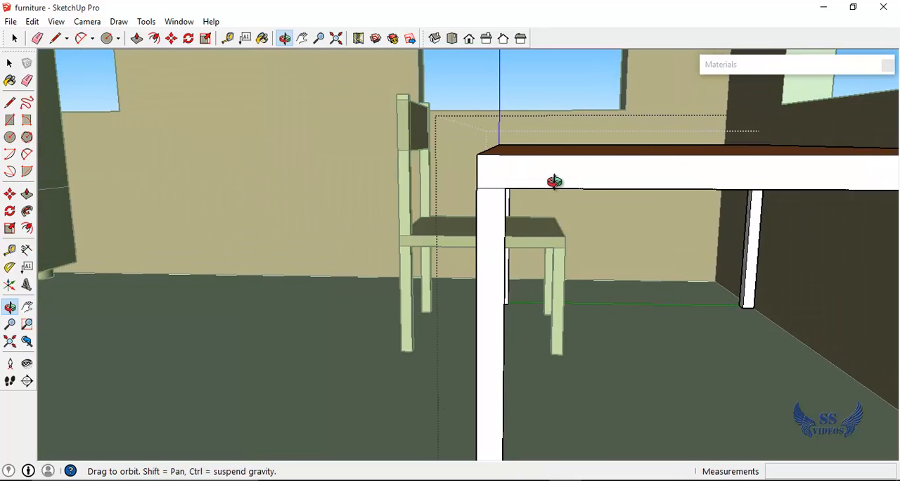
{"action": "key", "text": "b"}
{"action": "left_click", "coordinate": [617, 169]}
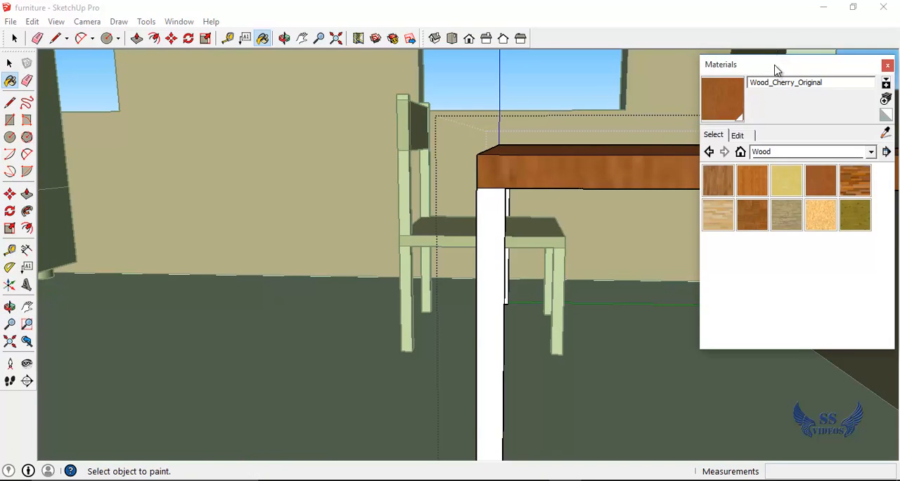
{"action": "left_click", "coordinate": [777, 69]}
Paint the grey short edge of the tabletop at the chair's end with Wood_Cherry_Original
{"action": "key", "text": "o"}
{"action": "left_click_drag", "start_coordinate": [461, 217], "coordinate": [574, 247]}
{"action": "scroll", "coordinate": [471, 108], "scroll_direction": "up", "scroll_amount": 5}
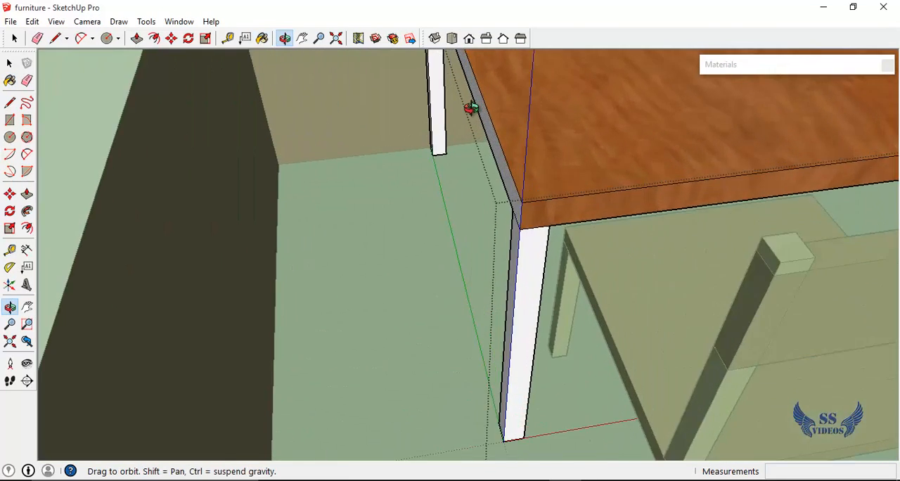
{"action": "key", "text": "b"}
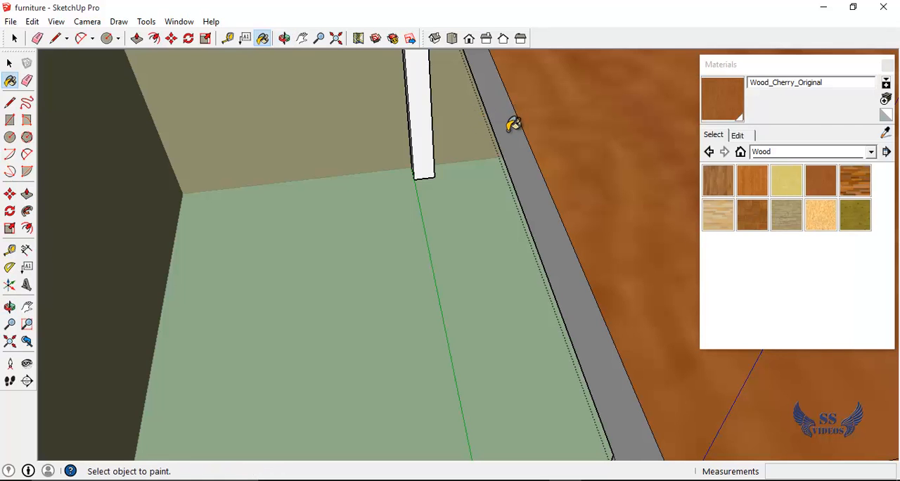
{"action": "left_click", "coordinate": [512, 123]}
{"action": "scroll", "coordinate": [677, 135], "scroll_direction": "down", "scroll_amount": 4}
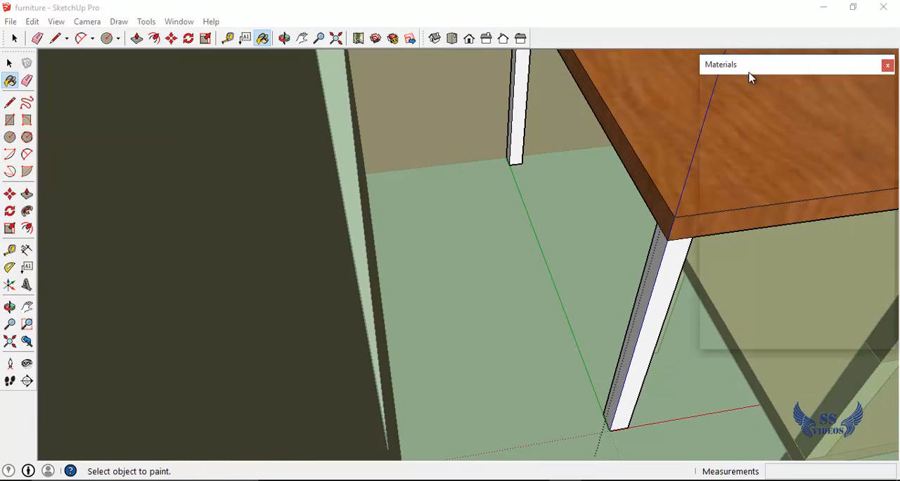
Choose Wood_Floor_Light and paint the visible faces of the two table legs at the chair's end
{"action": "mouse_move", "coordinate": [750, 76]}
{"action": "left_click", "coordinate": [725, 215]}
{"action": "left_click", "coordinate": [522, 118]}
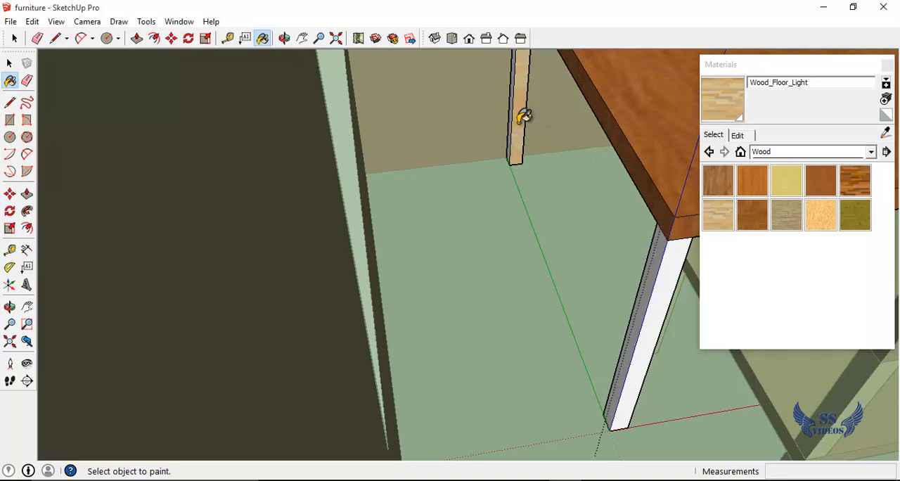
{"action": "left_click", "coordinate": [656, 321]}
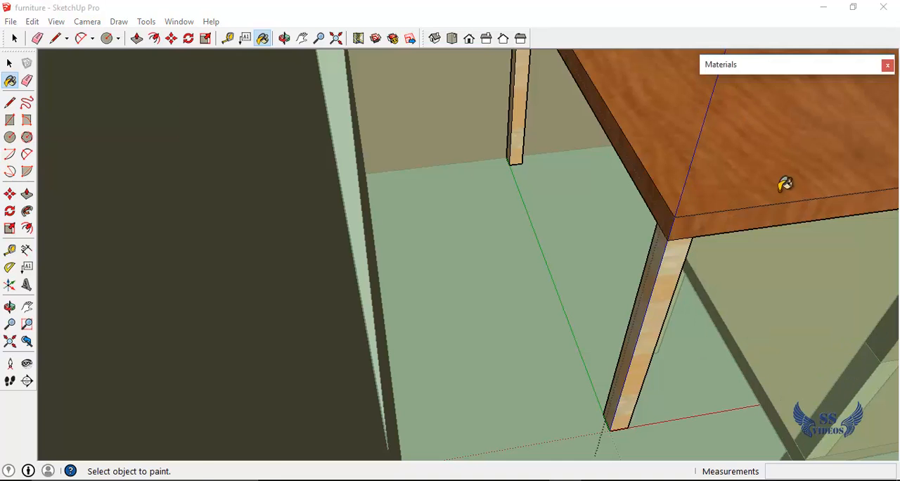
Paint the white inward faces of the two table legs behind the chair with Wood_Floor_Light
{"action": "middle_click_drag", "start_coordinate": [794, 226], "coordinate": [482, 126]}
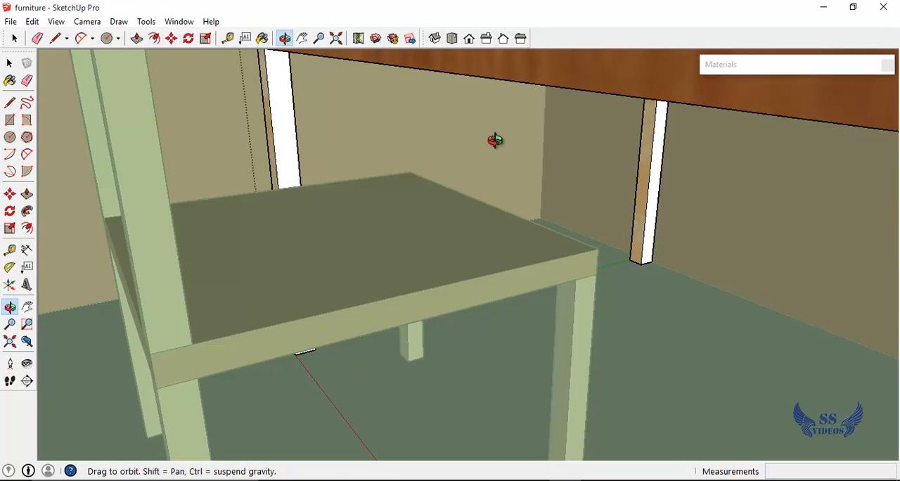
{"action": "left_click", "coordinate": [290, 133]}
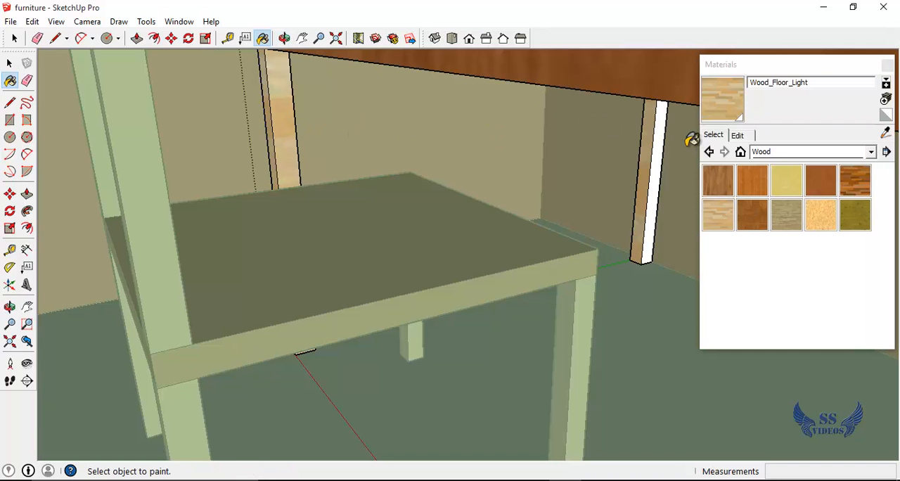
{"action": "left_click", "coordinate": [661, 144]}
{"action": "left_click", "coordinate": [747, 69]}
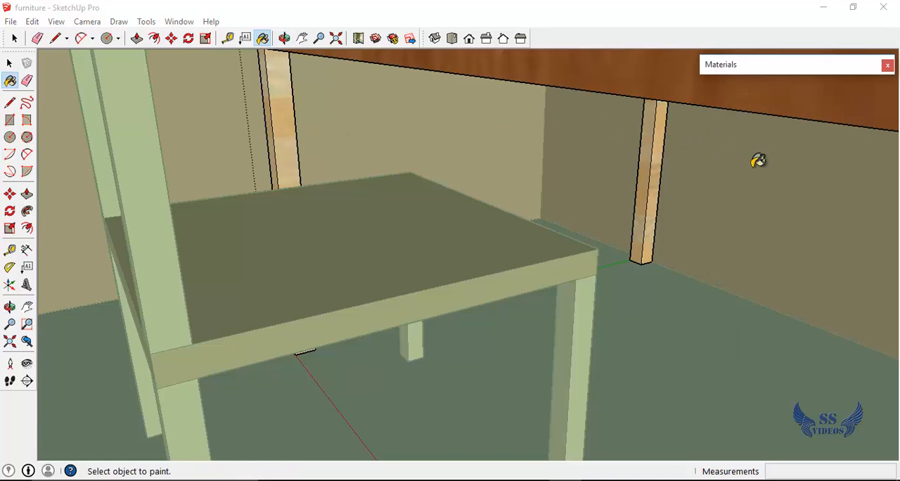
Paint the visible white faces of the two table legs at the end away from the chair with Wood_Floor_Light
{"action": "scroll", "coordinate": [748, 181], "scroll_direction": "down", "scroll_amount": 5}
{"action": "key", "text": "h"}
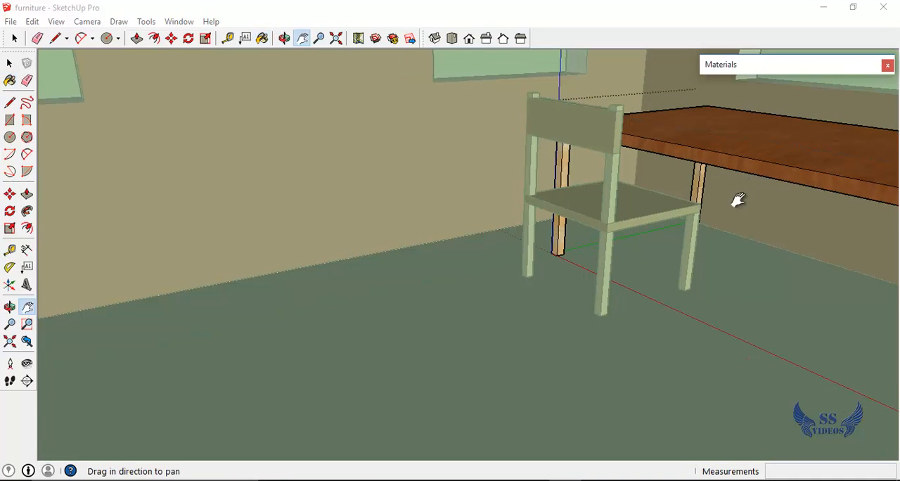
{"action": "left_click_drag", "start_coordinate": [738, 199], "coordinate": [402, 214]}
{"action": "scroll", "coordinate": [418, 254], "scroll_direction": "up", "scroll_amount": 2}
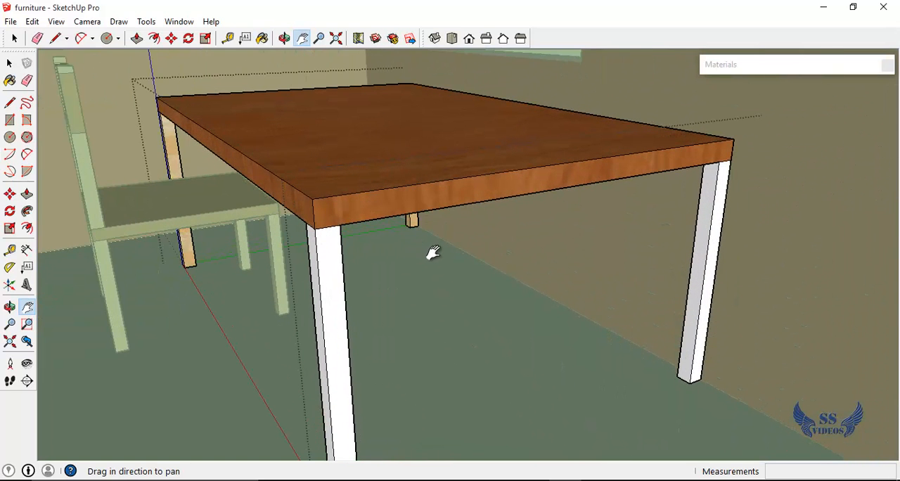
{"action": "key", "text": "b"}
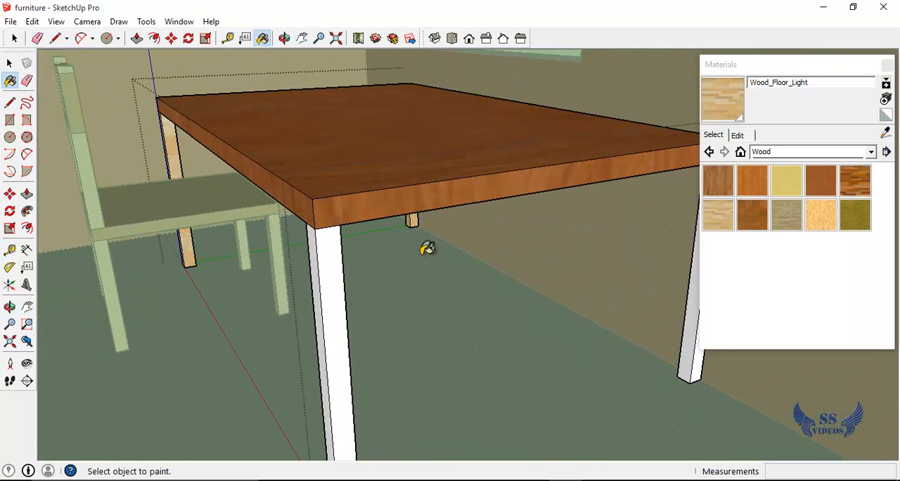
{"action": "left_click", "coordinate": [331, 266]}
{"action": "left_click", "coordinate": [314, 271]}
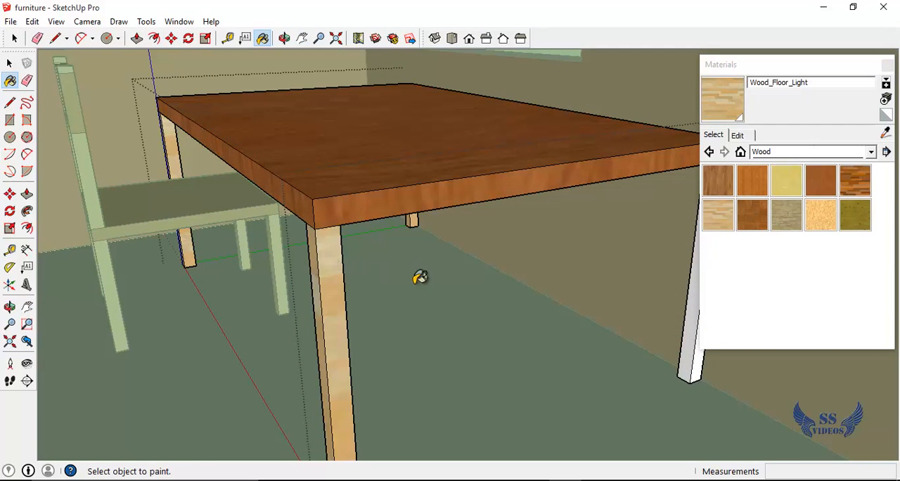
{"action": "left_click", "coordinate": [698, 353]}
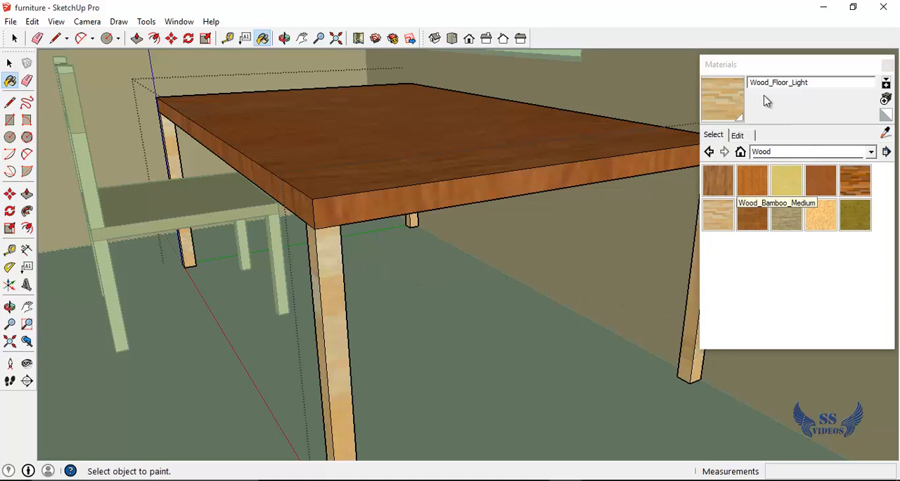
{"action": "left_click", "coordinate": [747, 69]}
Paint the remaining grey inner faces of the table legs under the tabletop with Wood_Floor_Light
{"action": "key", "text": "o"}
{"action": "left_click_drag", "start_coordinate": [464, 252], "coordinate": [743, 226]}
{"action": "scroll", "coordinate": [815, 226], "scroll_direction": "up", "scroll_amount": 2}
{"action": "scroll", "coordinate": [816, 225], "scroll_direction": "down", "scroll_amount": 1}
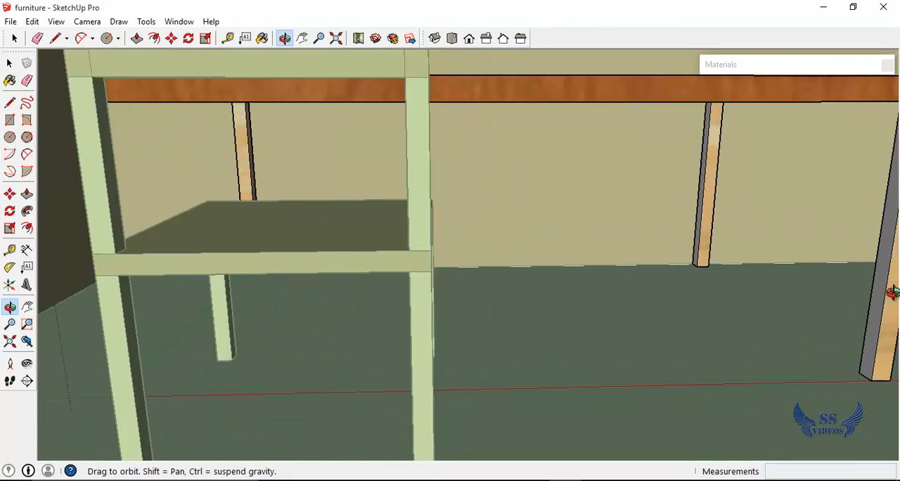
{"action": "scroll", "coordinate": [893, 293], "scroll_direction": "up", "scroll_amount": 3}
{"action": "key", "text": "b"}
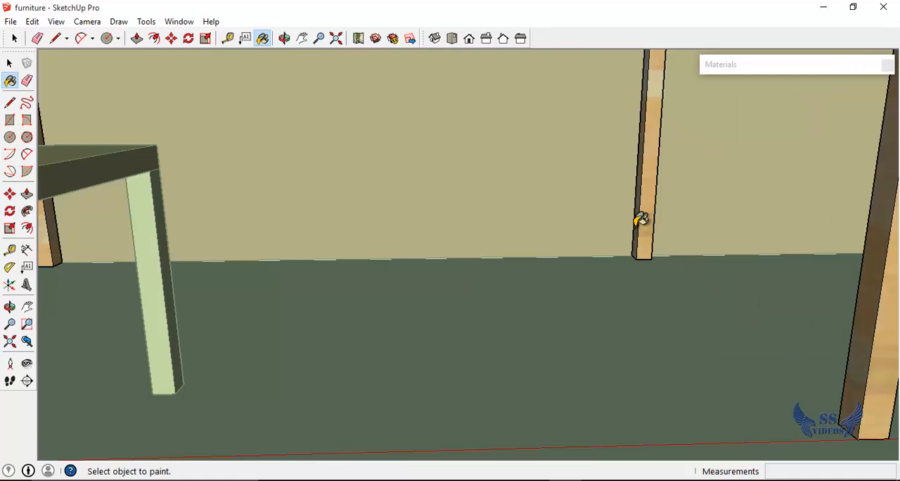
Paint the grey underside of the tabletop with Wood_Floor_Light
{"action": "scroll", "coordinate": [641, 223], "scroll_direction": "down", "scroll_amount": 3}
{"action": "key", "text": "o"}
{"action": "left_click_drag", "start_coordinate": [609, 244], "coordinate": [468, 361]}
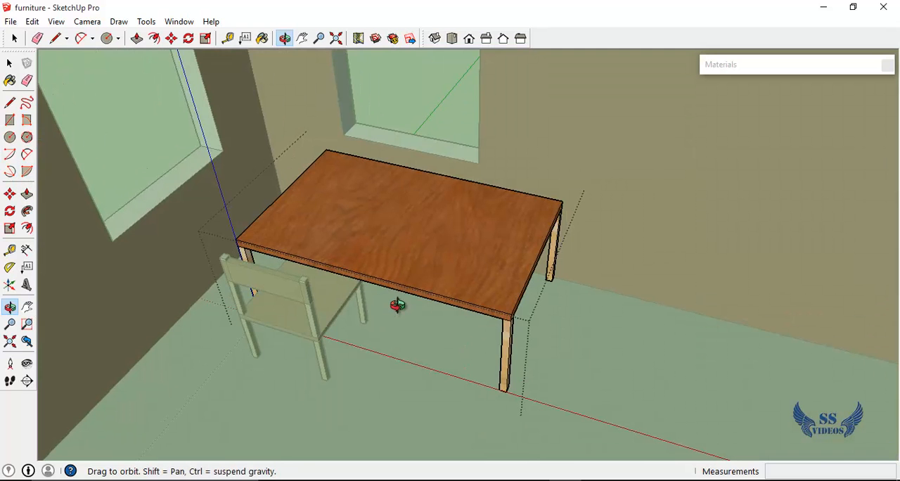
{"action": "left_click_drag", "start_coordinate": [398, 304], "coordinate": [388, 122]}
{"action": "scroll", "coordinate": [401, 181], "scroll_direction": "up", "scroll_amount": 3}
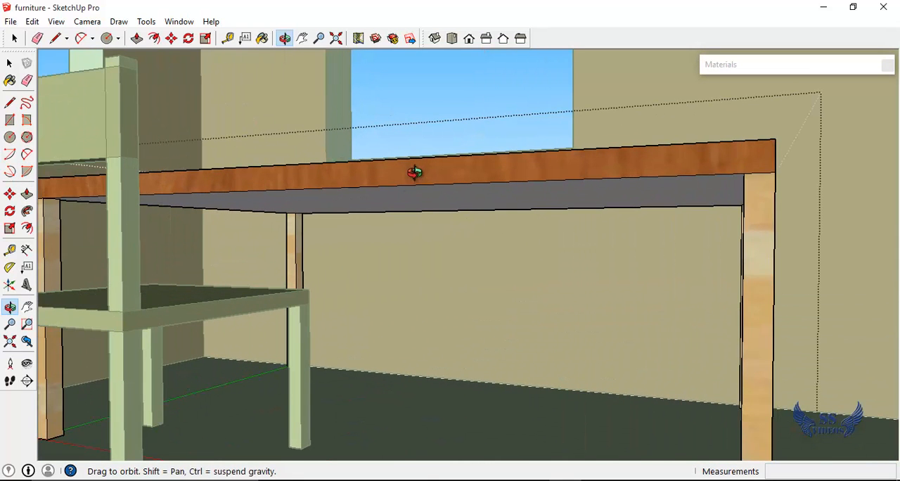
{"action": "key", "text": "b"}
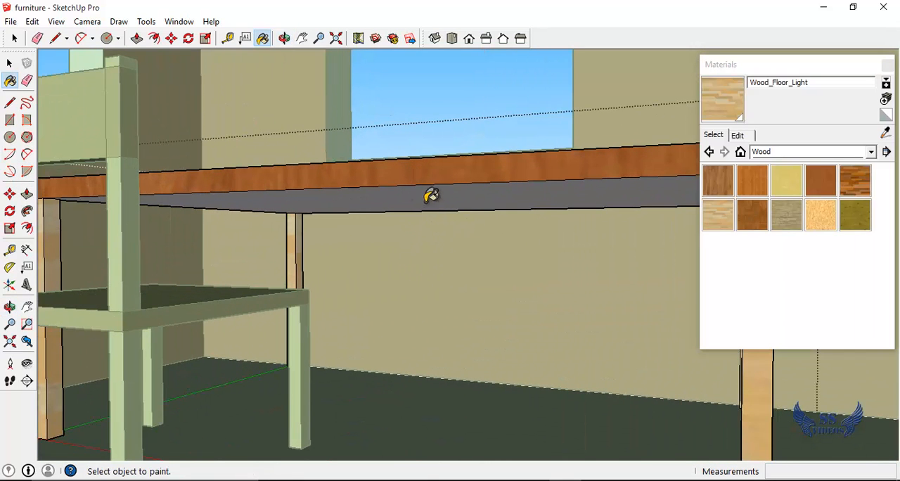
{"action": "left_click", "coordinate": [809, 70]}
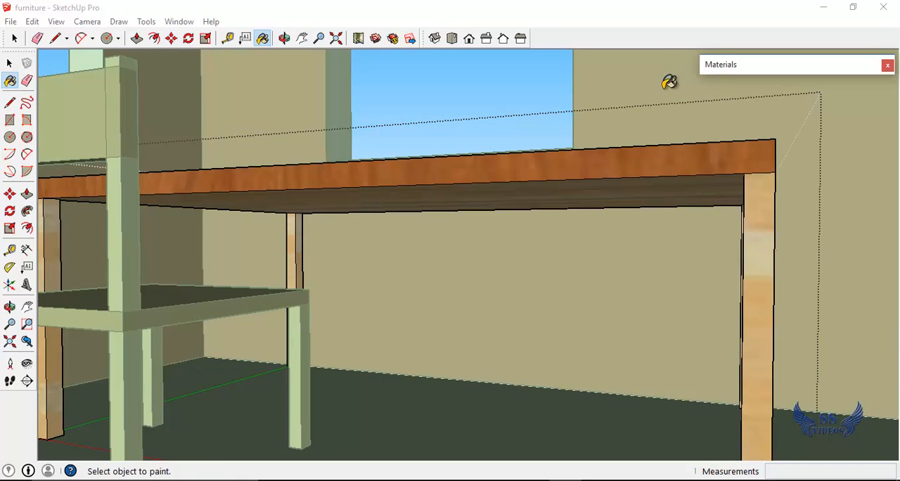
Leave the table's editing context and clear the selection in the room model
{"action": "scroll", "coordinate": [617, 182], "scroll_direction": "down", "scroll_amount": 2}
{"action": "key", "text": "o"}
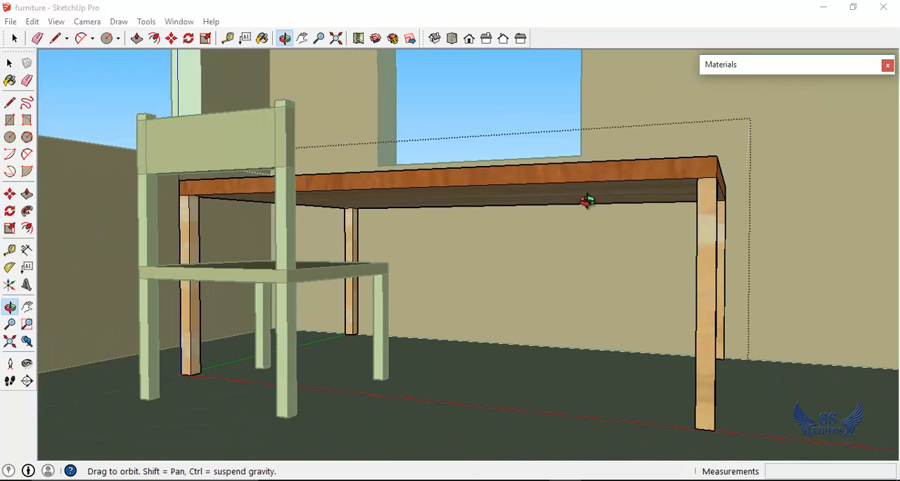
{"action": "left_click_drag", "start_coordinate": [587, 201], "coordinate": [488, 252]}
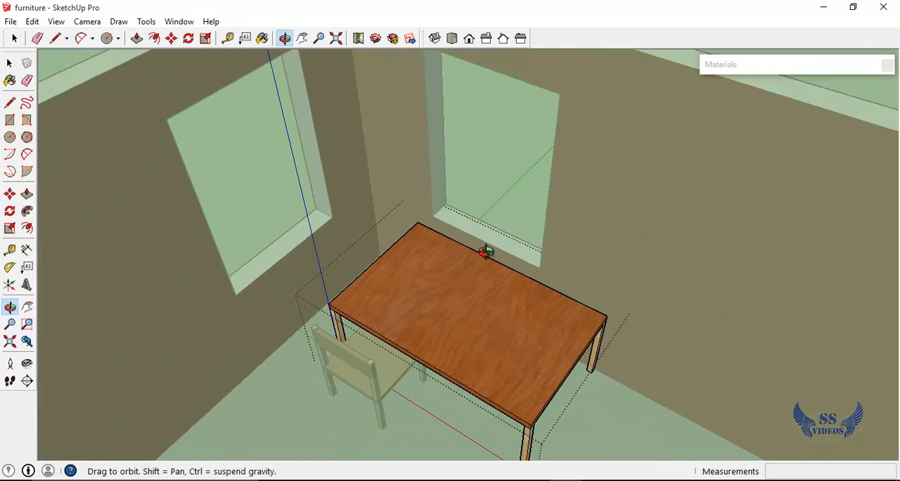
{"action": "key", "text": "space"}
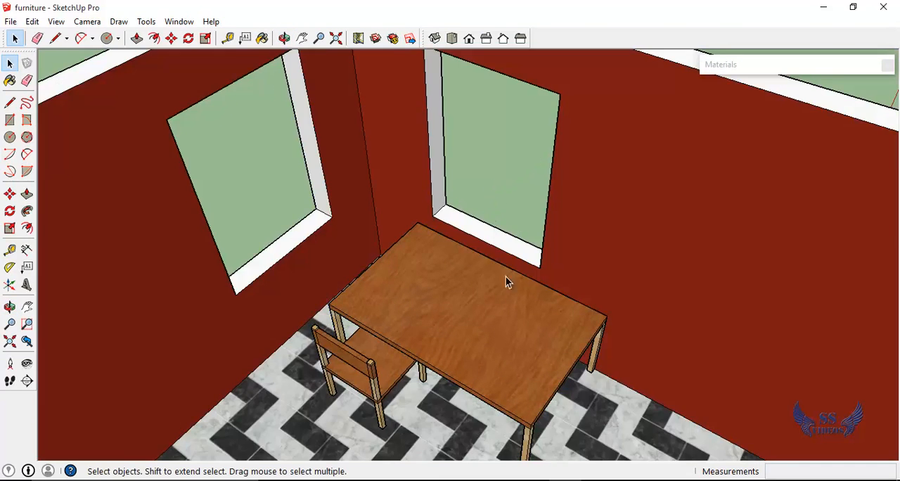
{"action": "scroll", "coordinate": [508, 281], "scroll_direction": "down", "scroll_amount": 5}
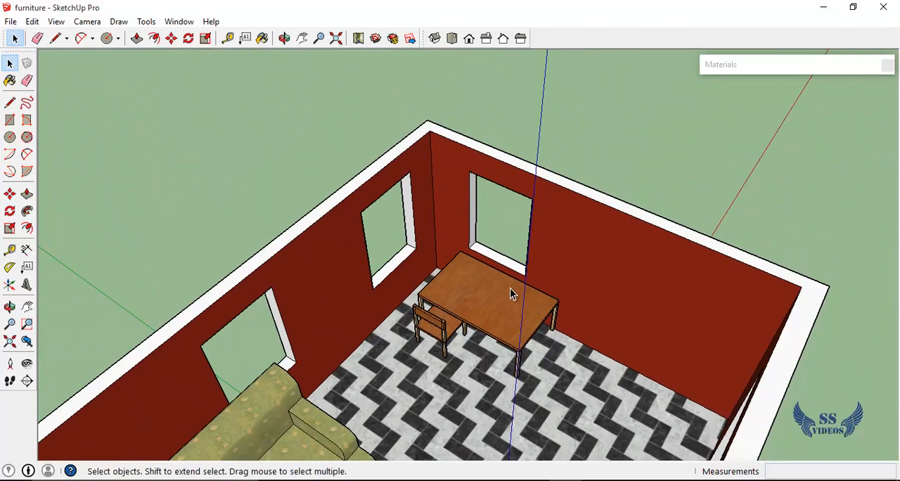
{"action": "left_click_drag", "start_coordinate": [576, 355], "coordinate": [462, 341]}
{"action": "left_click_drag", "start_coordinate": [514, 373], "coordinate": [519, 382]}
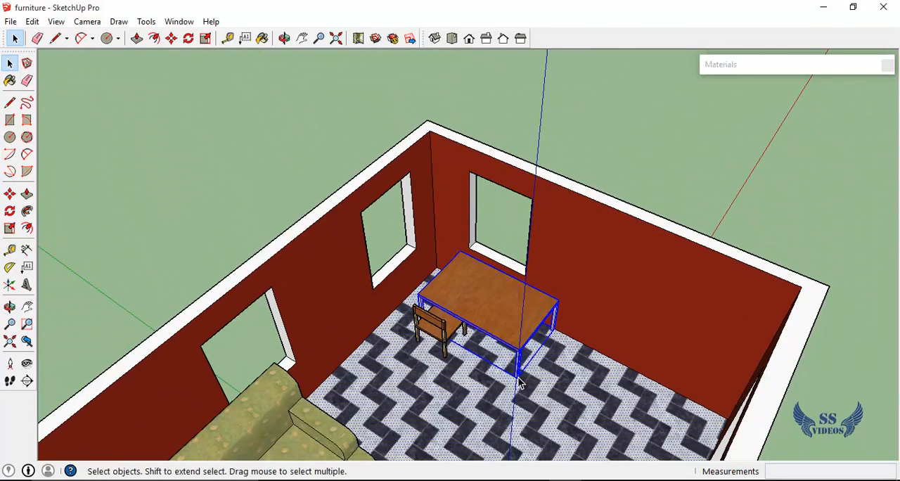
{"action": "left_click", "coordinate": [617, 189]}
Examine the painted chair and table up close, the sofa and tile floor, and the whole furnished room from outside
{"action": "middle_click_drag", "start_coordinate": [522, 376], "coordinate": [456, 316]}
{"action": "scroll", "coordinate": [498, 343], "scroll_direction": "up", "scroll_amount": 5}
{"action": "left_click_drag", "start_coordinate": [530, 400], "coordinate": [549, 388]}
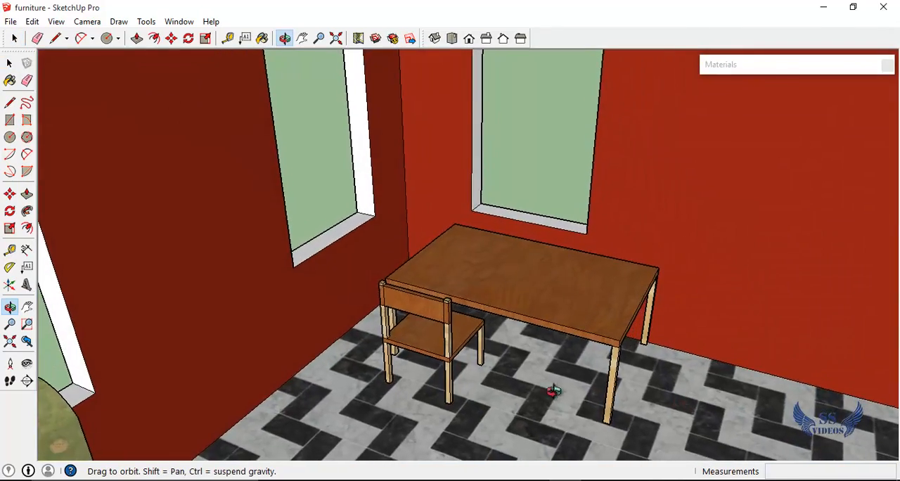
{"action": "scroll", "coordinate": [534, 375], "scroll_direction": "up", "scroll_amount": 3}
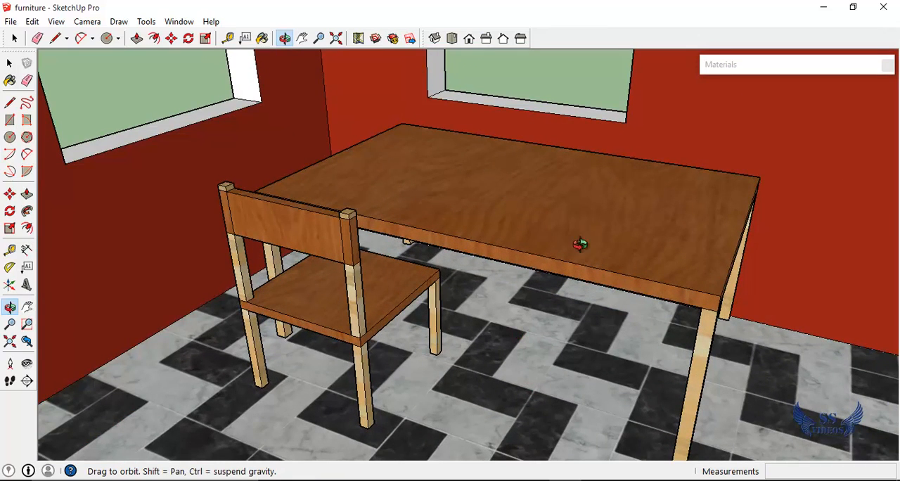
{"action": "scroll", "coordinate": [568, 262], "scroll_direction": "down", "scroll_amount": 6}
{"action": "key", "text": "h"}
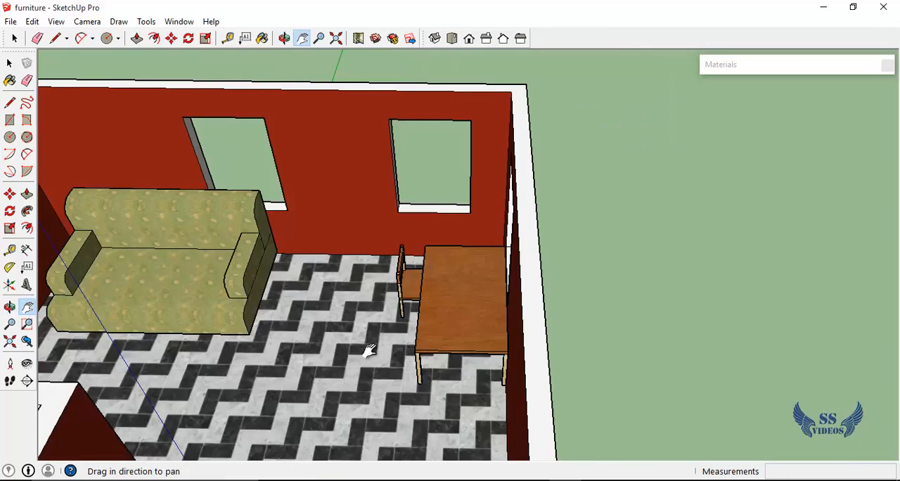
{"action": "left_click_drag", "start_coordinate": [368, 348], "coordinate": [533, 352]}
{"action": "scroll", "coordinate": [533, 352], "scroll_direction": "up", "scroll_amount": 2}
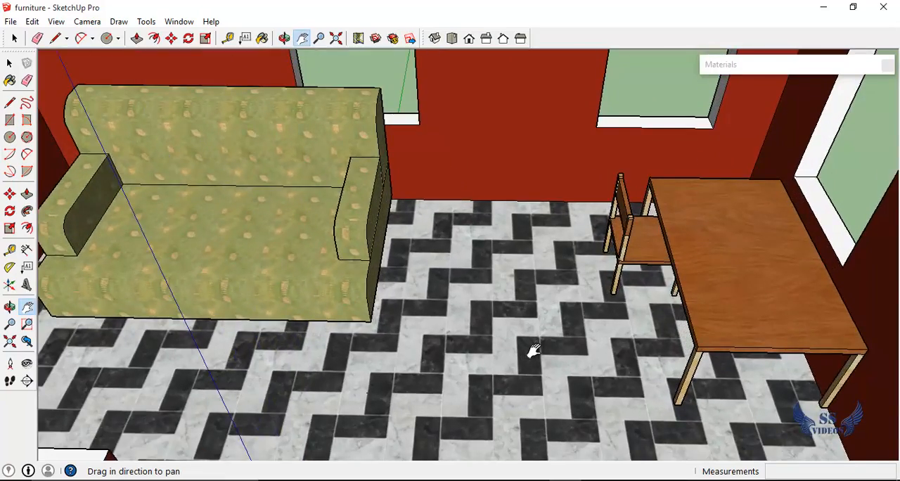
{"action": "scroll", "coordinate": [533, 351], "scroll_direction": "down", "scroll_amount": 3}
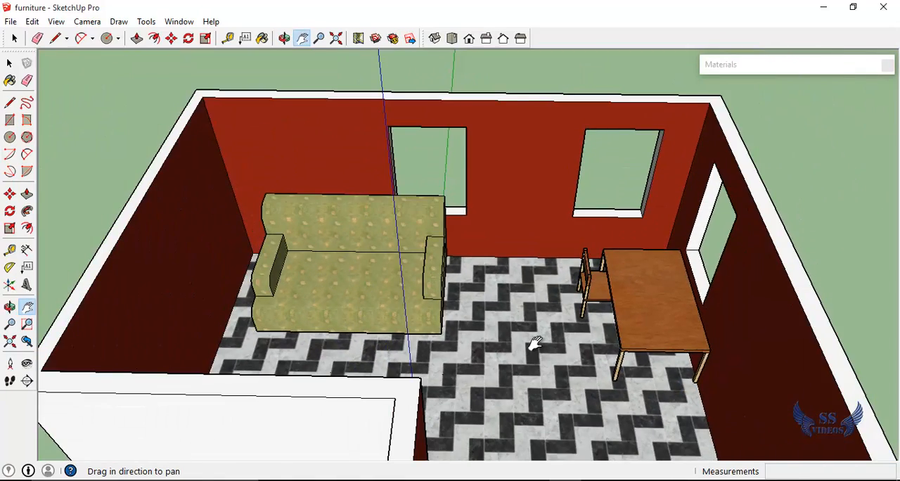
{"action": "key", "text": "o"}
{"action": "left_click_drag", "start_coordinate": [536, 344], "coordinate": [529, 268]}
{"action": "scroll", "coordinate": [530, 268], "scroll_direction": "down", "scroll_amount": 5}
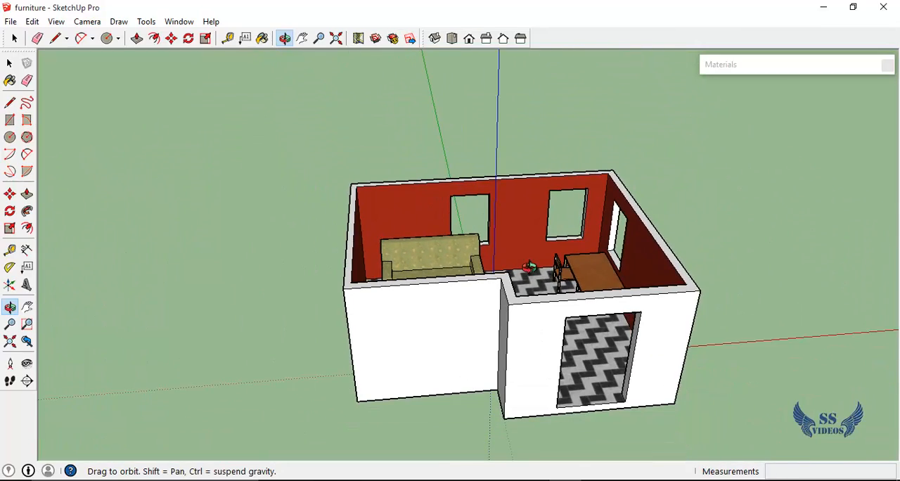